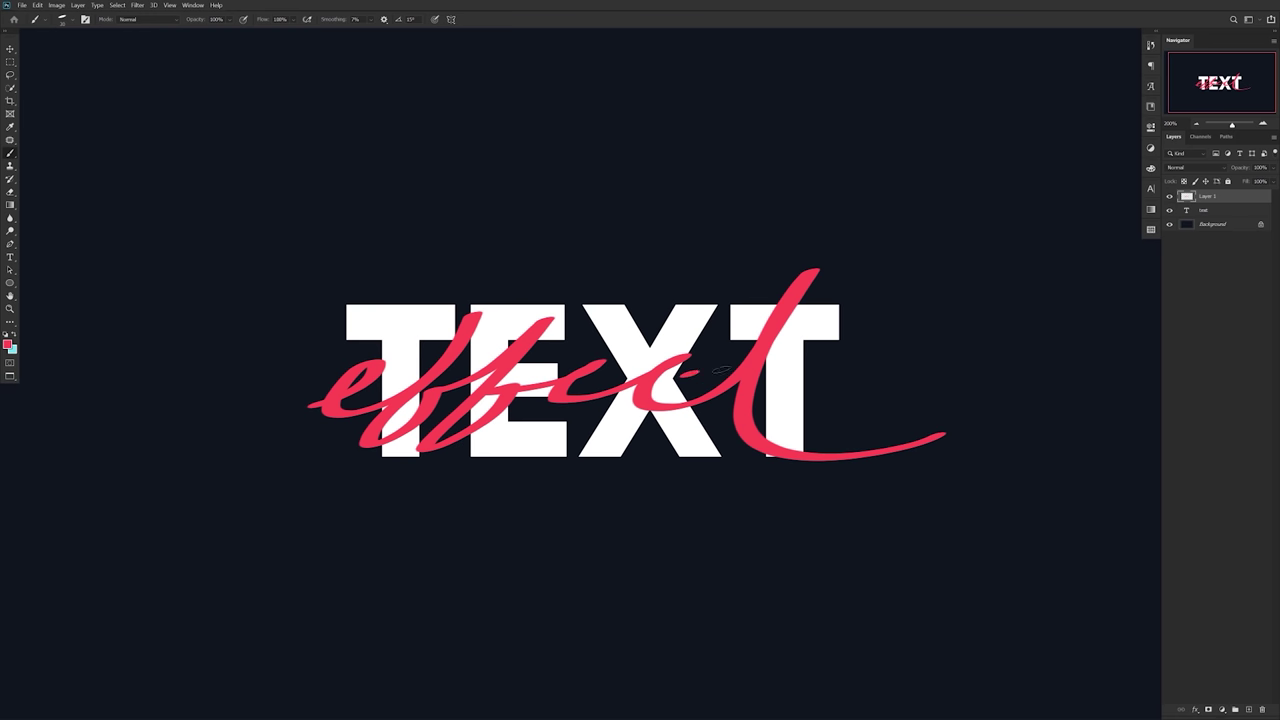
# Shift the handwritten "effect" slightly to the right and choose a hard round brush for painting on its layer mask
pyautogui.moveTo(565, 405); pyautogui.dragTo(573, 405)
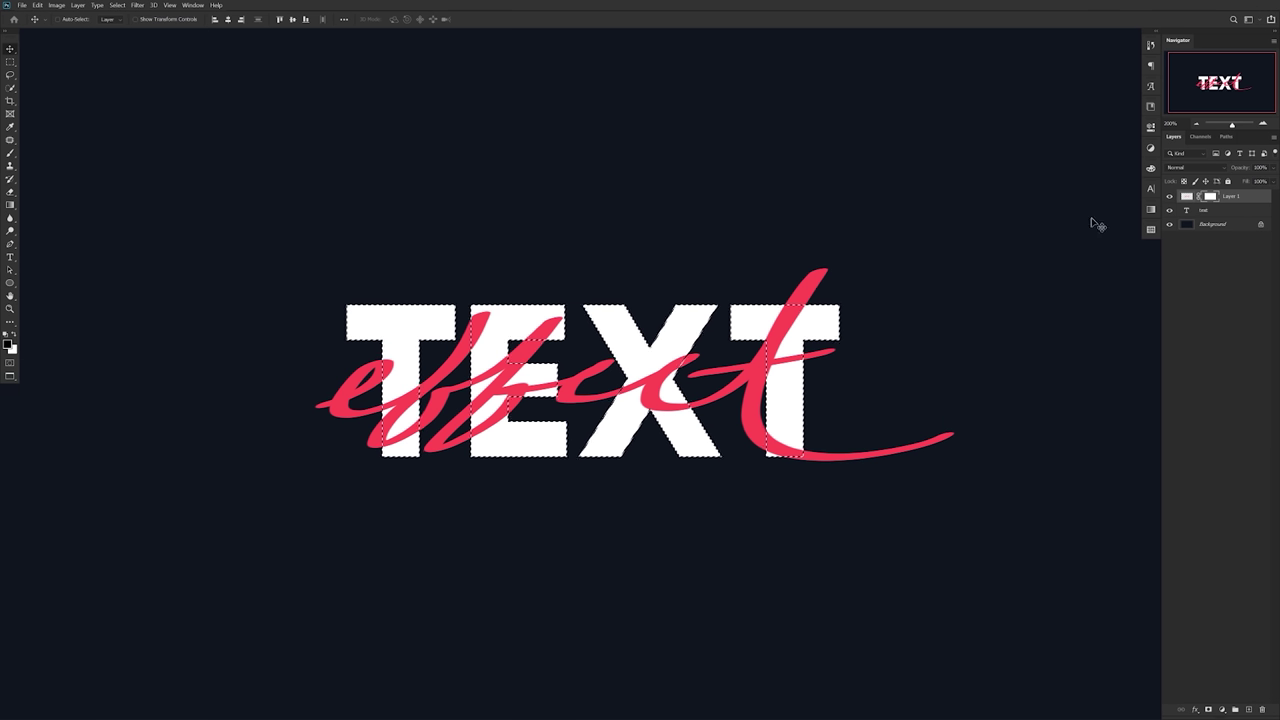
pyautogui.rightClick(438, 363)
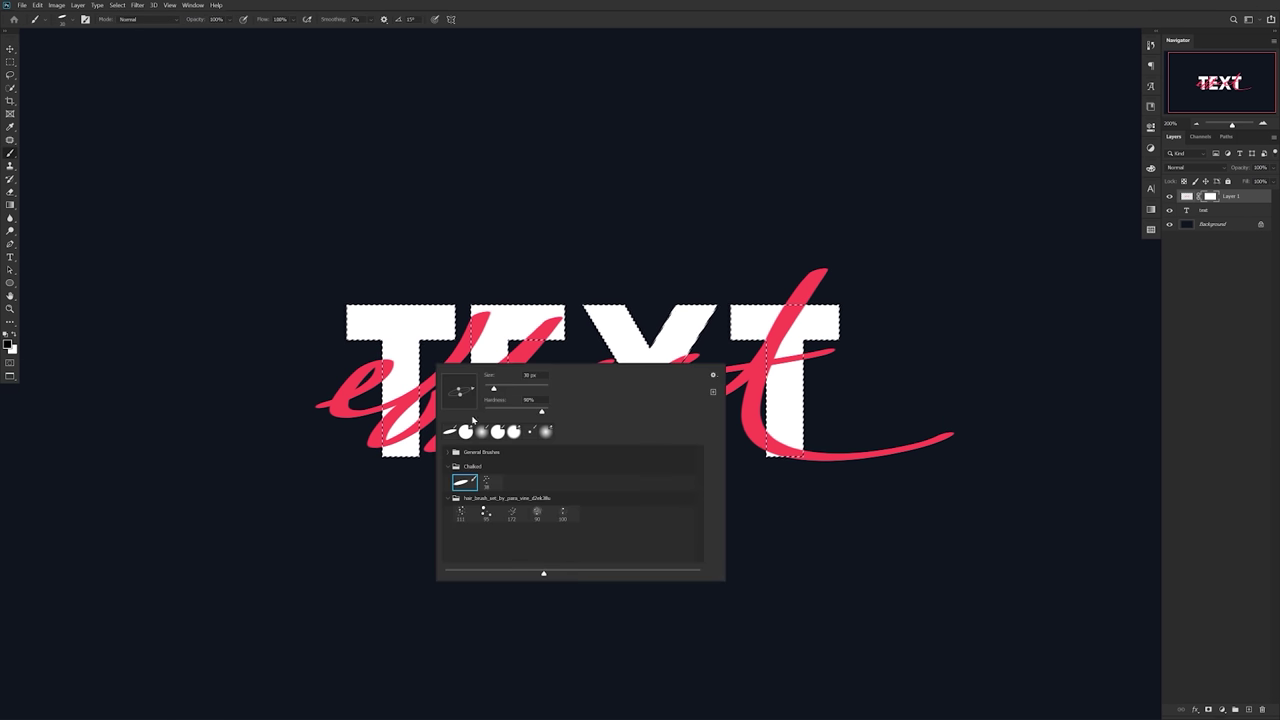
pyautogui.click(466, 434)
pyautogui.scroll(1, 406, 410)
pyautogui.keyDown('alt'); pyautogui.rightClick(400, 407); pyautogui.keyUp('alt')
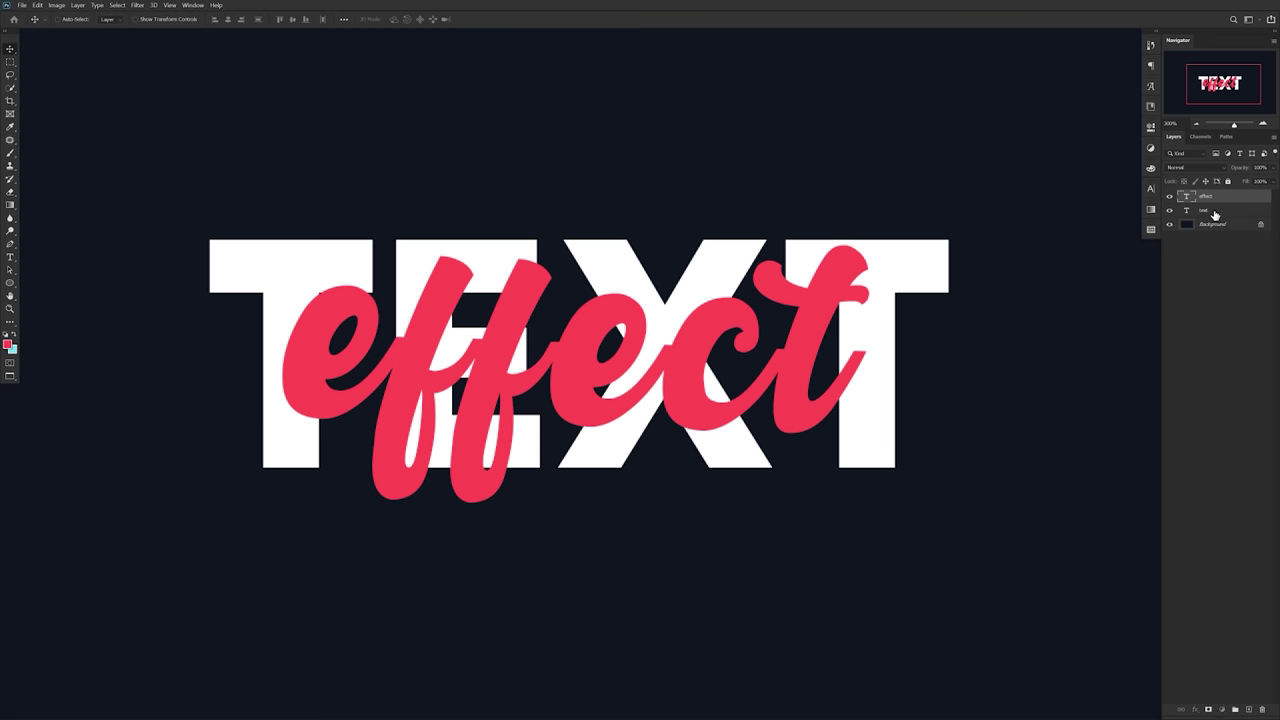
# Convert the red script "effect" text layer into a smart object
pyautogui.moveTo(959, 250); pyautogui.dragTo(987, 256)
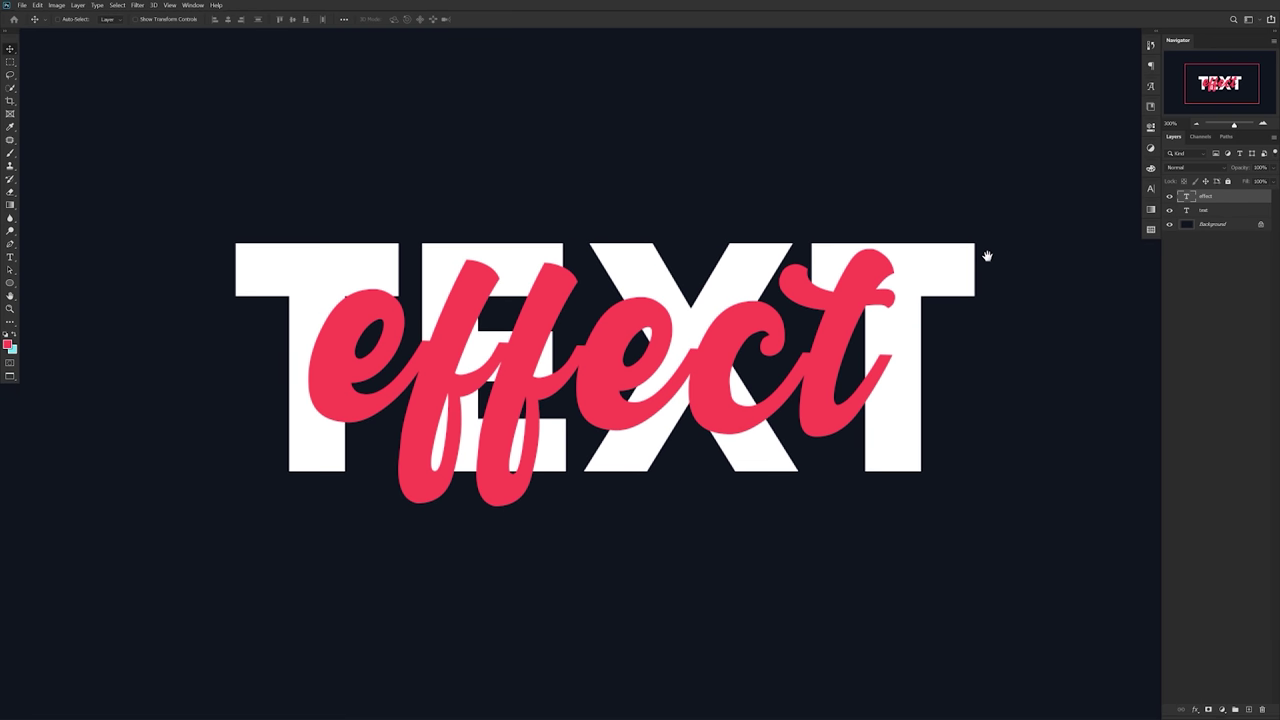
pyautogui.rightClick(1227, 200)
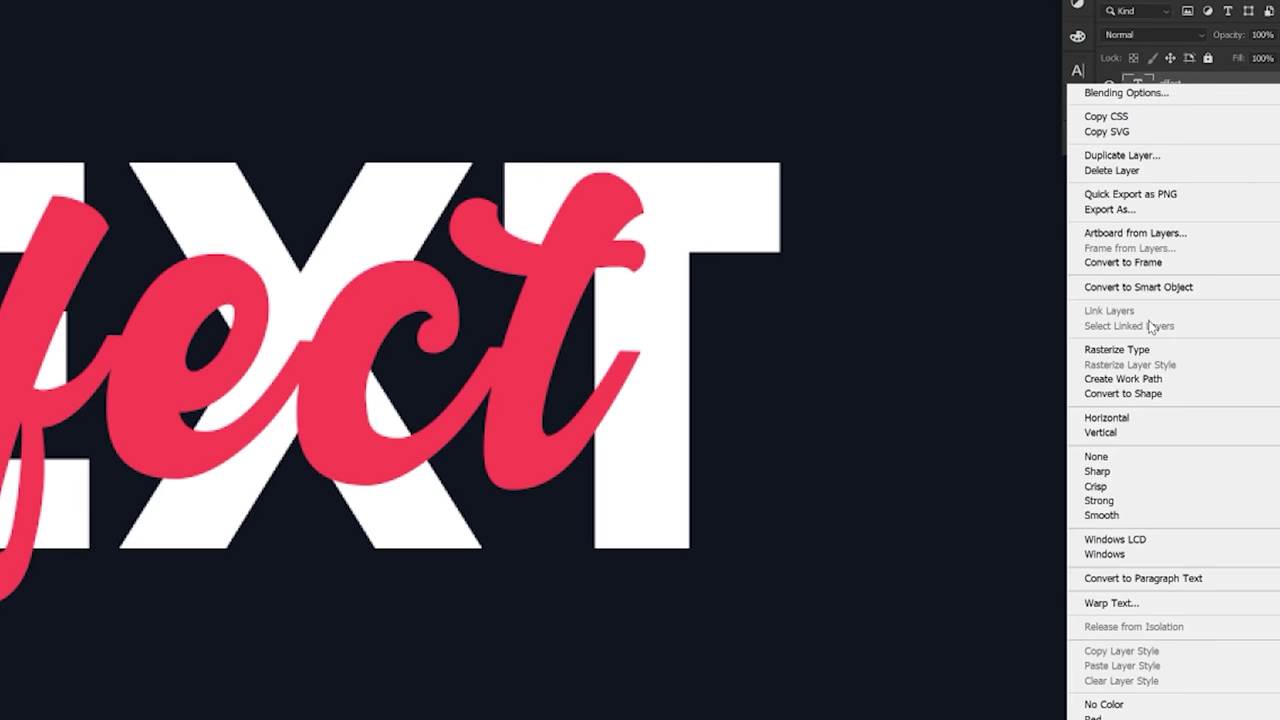
pyautogui.click(1160, 289)
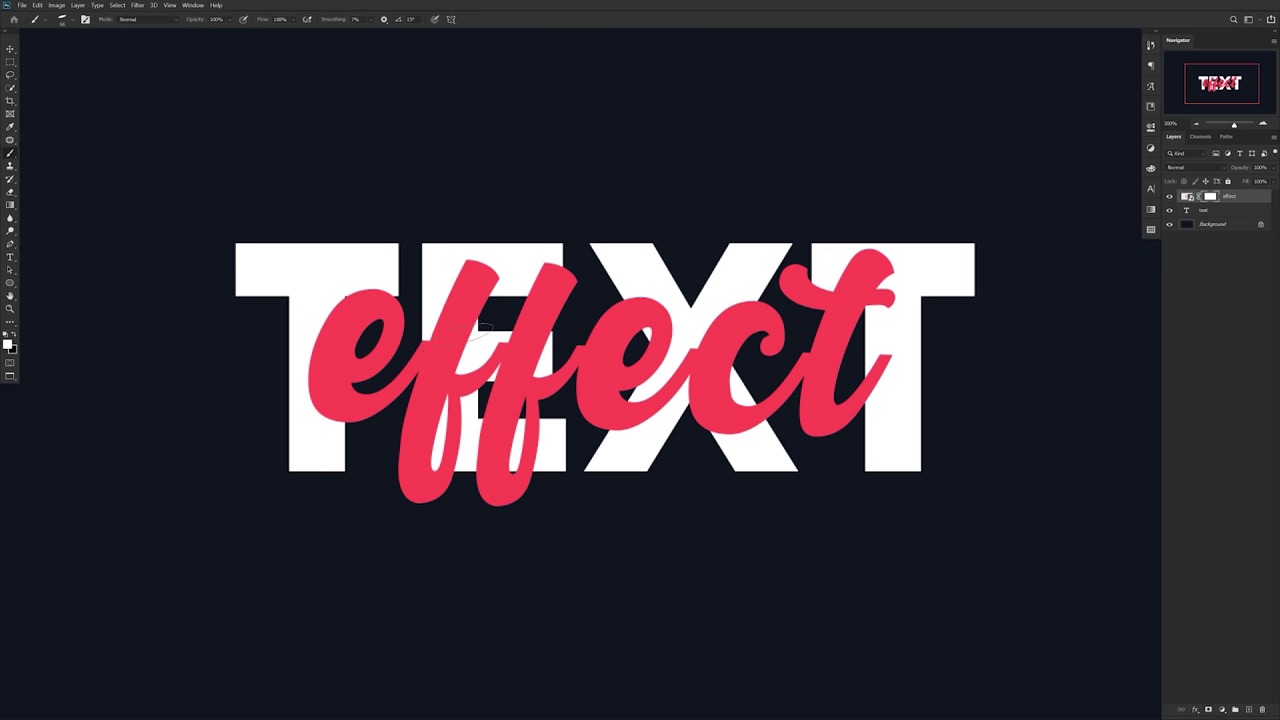
# Try to hide part of the first "f" by painting on the effect layer's mask in black
pyautogui.press('x')
pyautogui.moveTo(475, 282); pyautogui.dragTo(413, 513)
pyautogui.hotkey('ctrl', 'z')
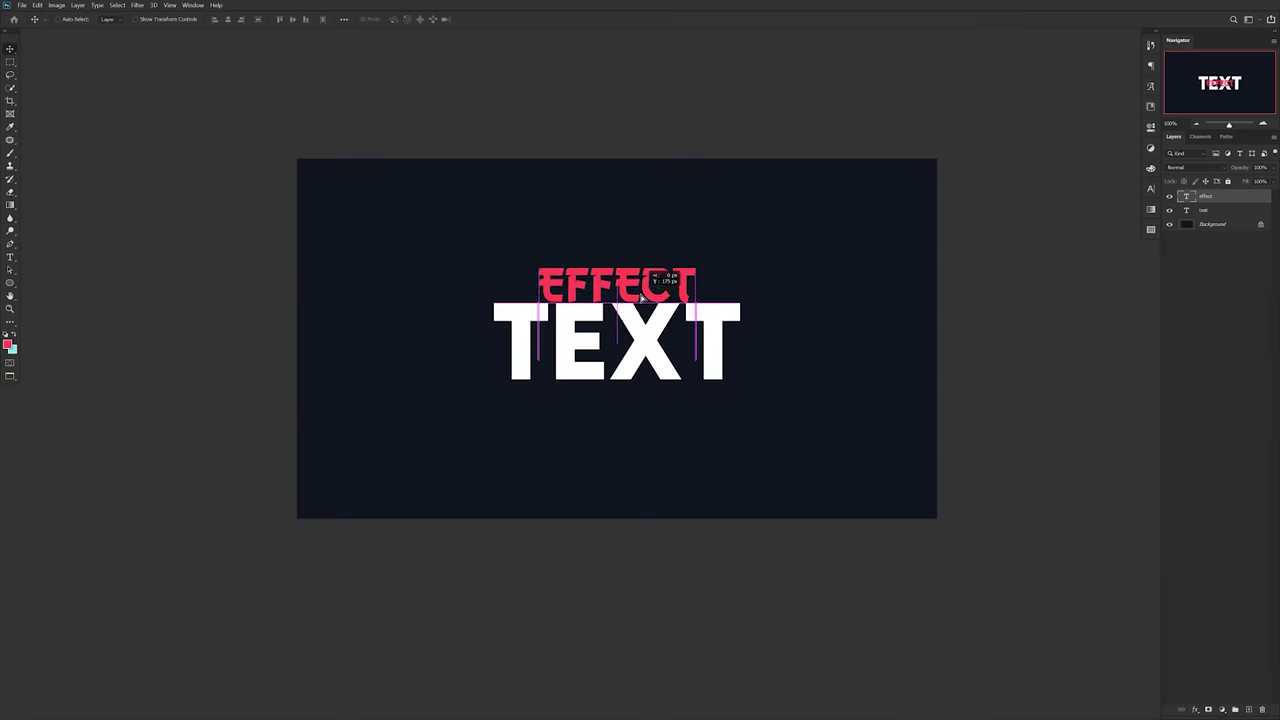
# Center the red EFFECT lettering over the middle of TEXT and check its font in the character settings
pyautogui.moveTo(663, 277); pyautogui.dragTo(686, 336)
pyautogui.scroll(2, 639, 341)
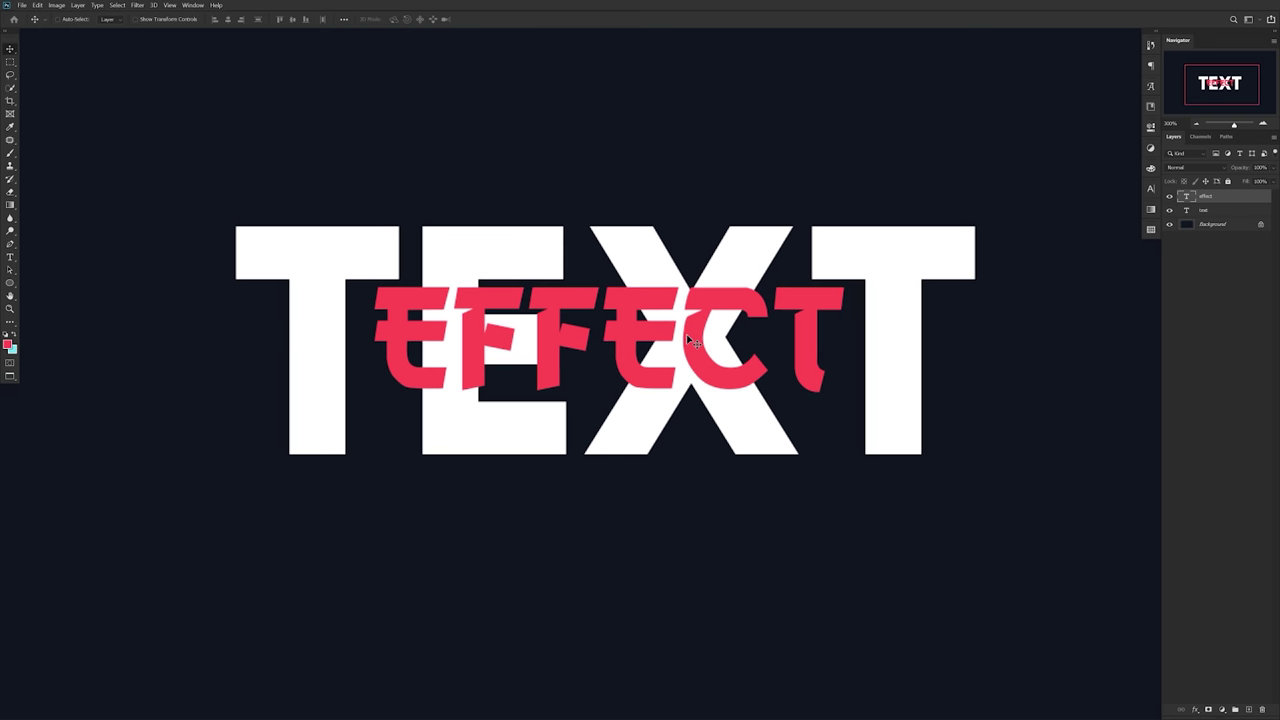
pyautogui.click(1150, 188)
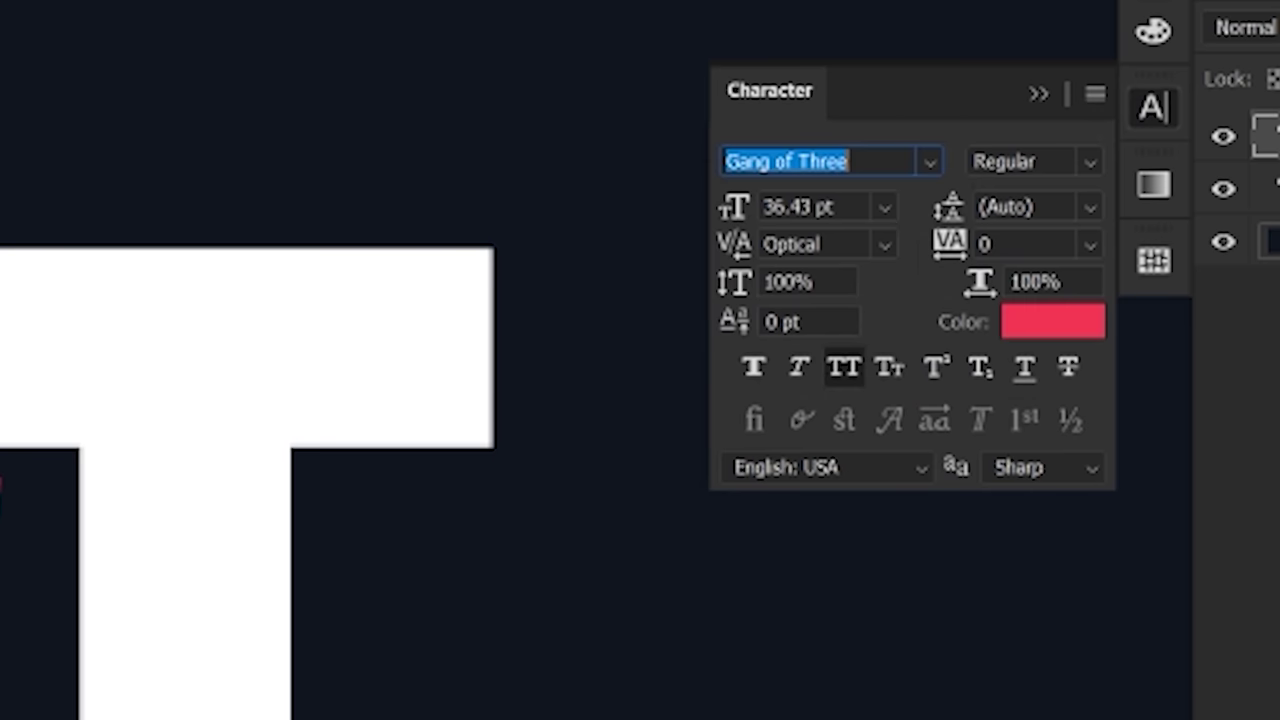
pyautogui.click(849, 161)
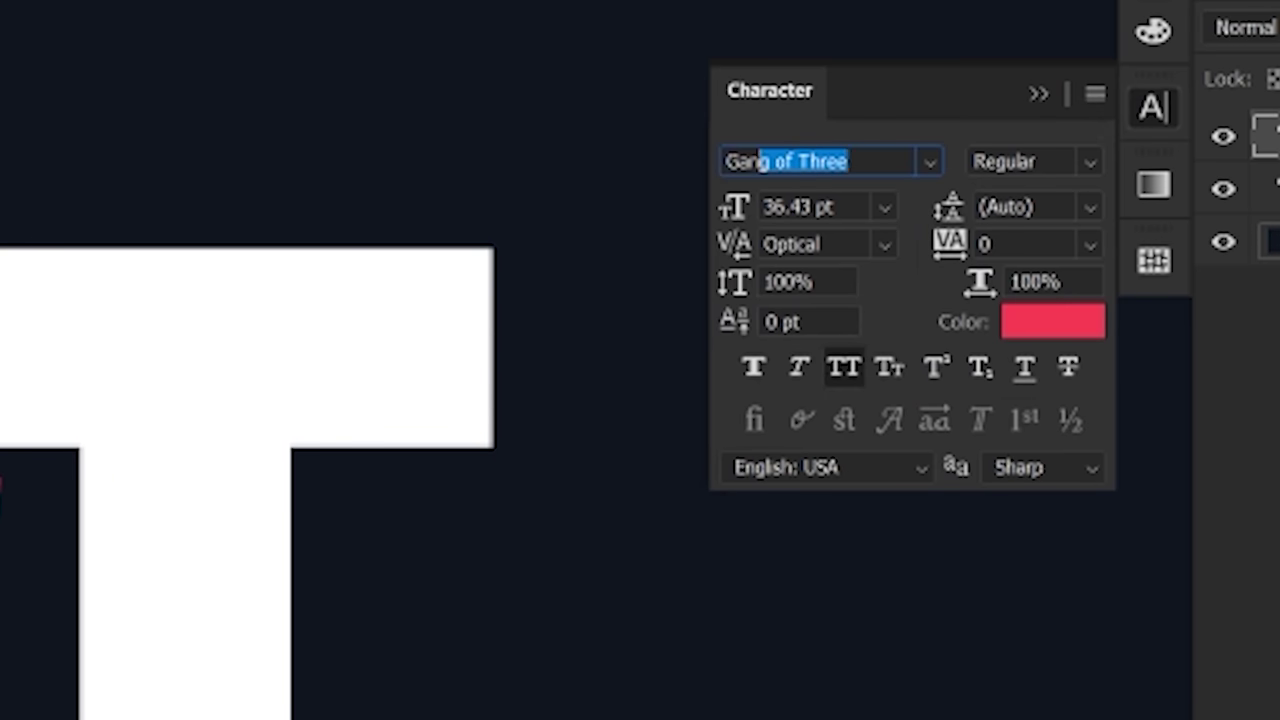
pyautogui.moveTo(849, 161); pyautogui.dragTo(724, 161)
pyautogui.click(1153, 108)
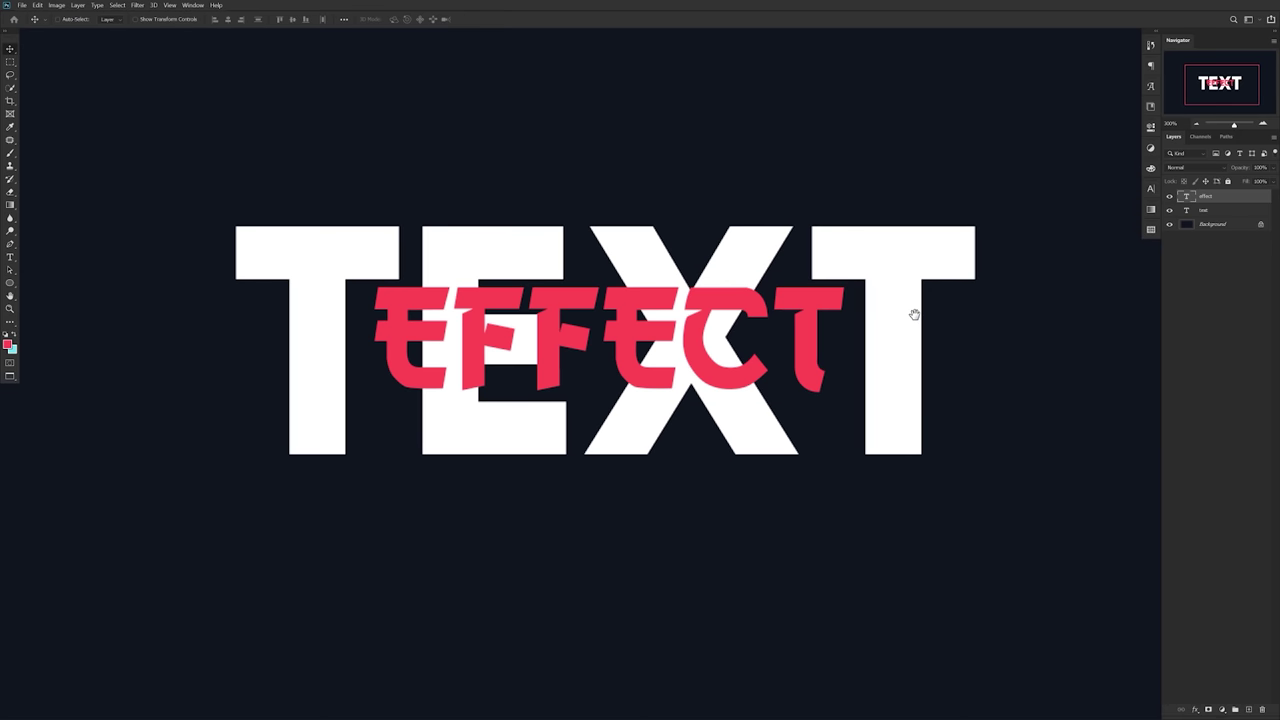
# Duplicate the EFFECT text layer and scale the copy up so it extends beyond both sides of TEXT
pyautogui.moveTo(914, 314)
pyautogui.mouseDown()
pyautogui.moveTo(920, 295)
pyautogui.moveTo(911, 306)
pyautogui.mouseUp()
pyautogui.hotkey('ctrl', 'j')
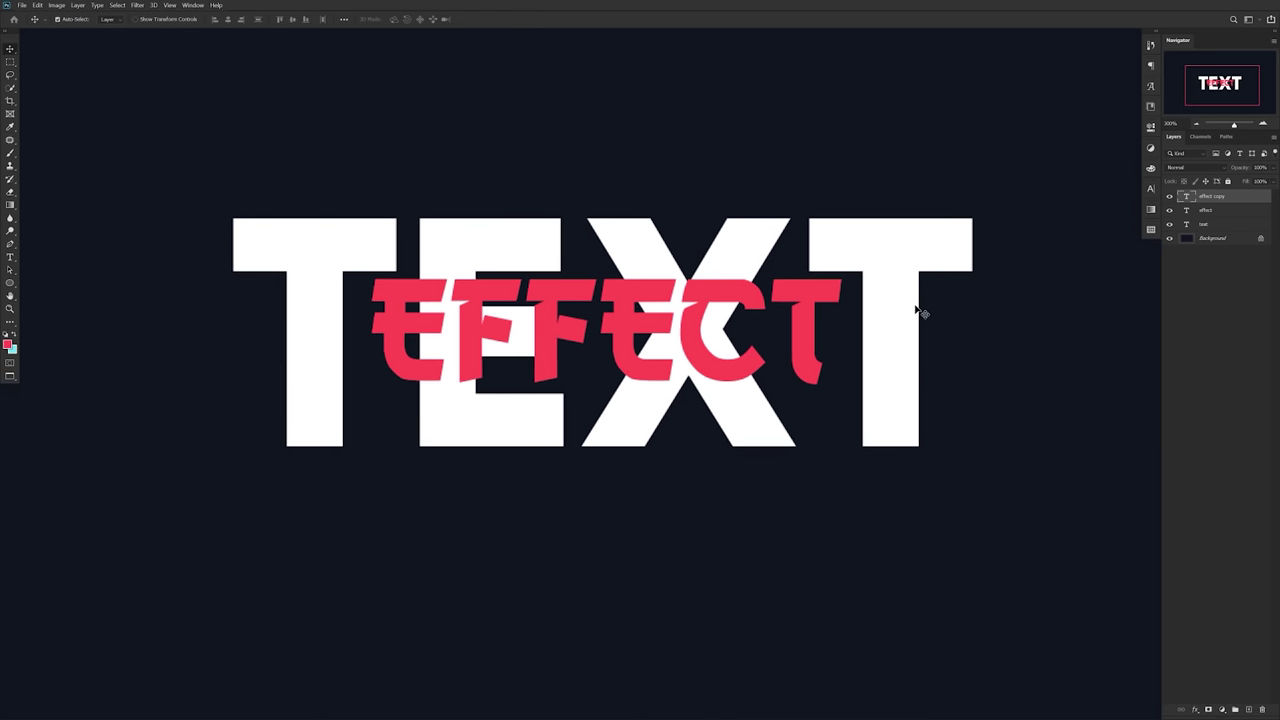
pyautogui.hotkey('ctrl', 't')
pyautogui.moveTo(843, 255); pyautogui.dragTo(1014, 188)
pyautogui.press('Return')
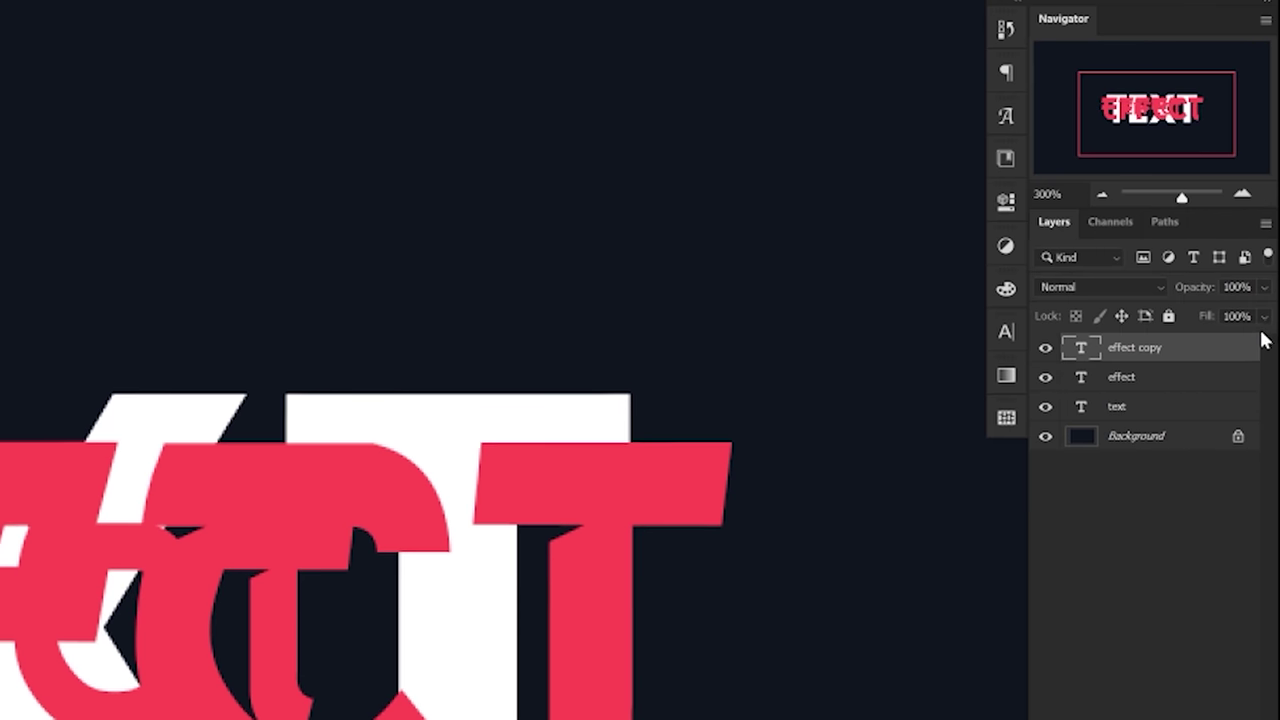
# Set the fill of the EFFECT copy to 0% and outline it with a 2 px inside stroke in gray #585858
pyautogui.click(1273, 182)
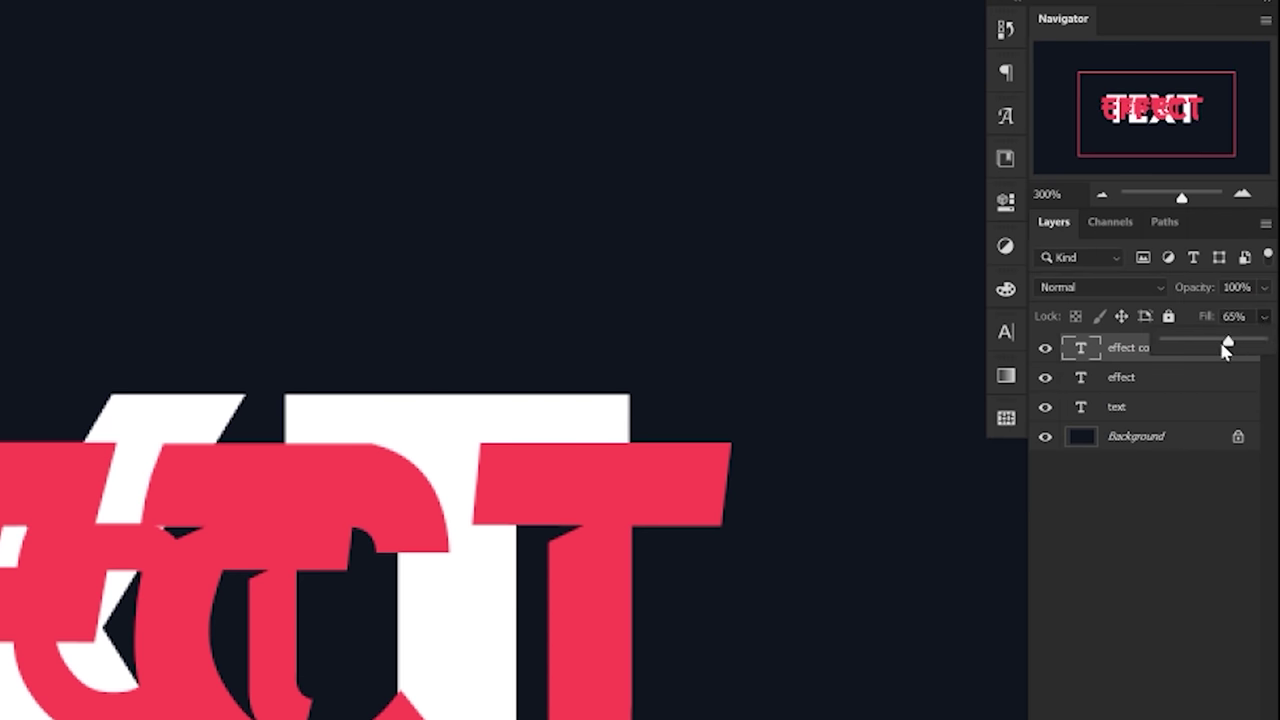
pyautogui.click(1114, 349)
pyautogui.doubleClick(1140, 350)
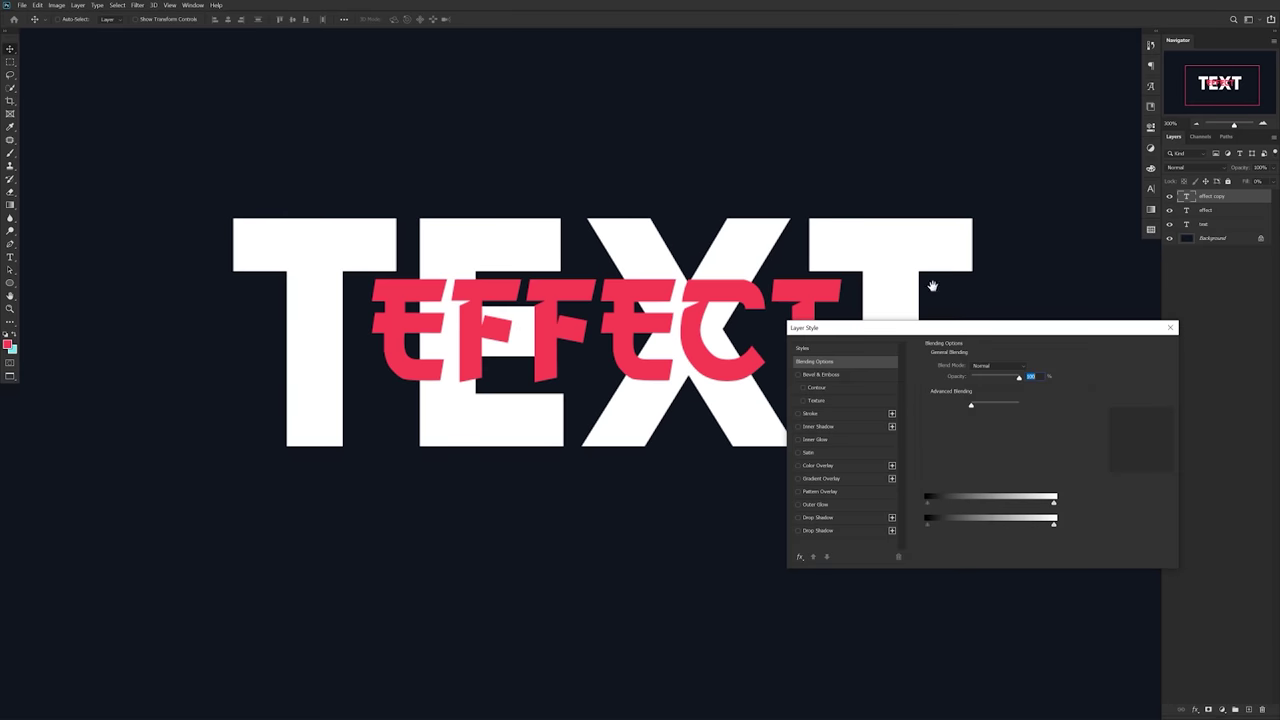
pyautogui.click(809, 413)
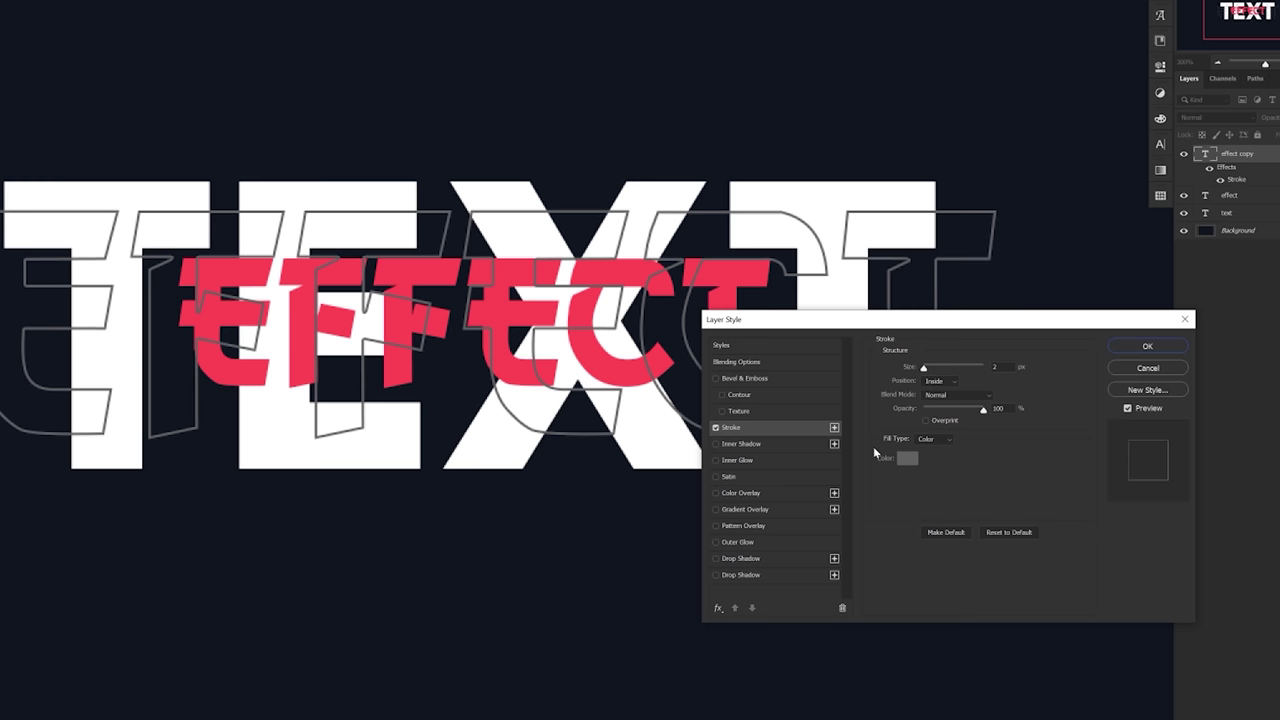
pyautogui.click(950, 437)
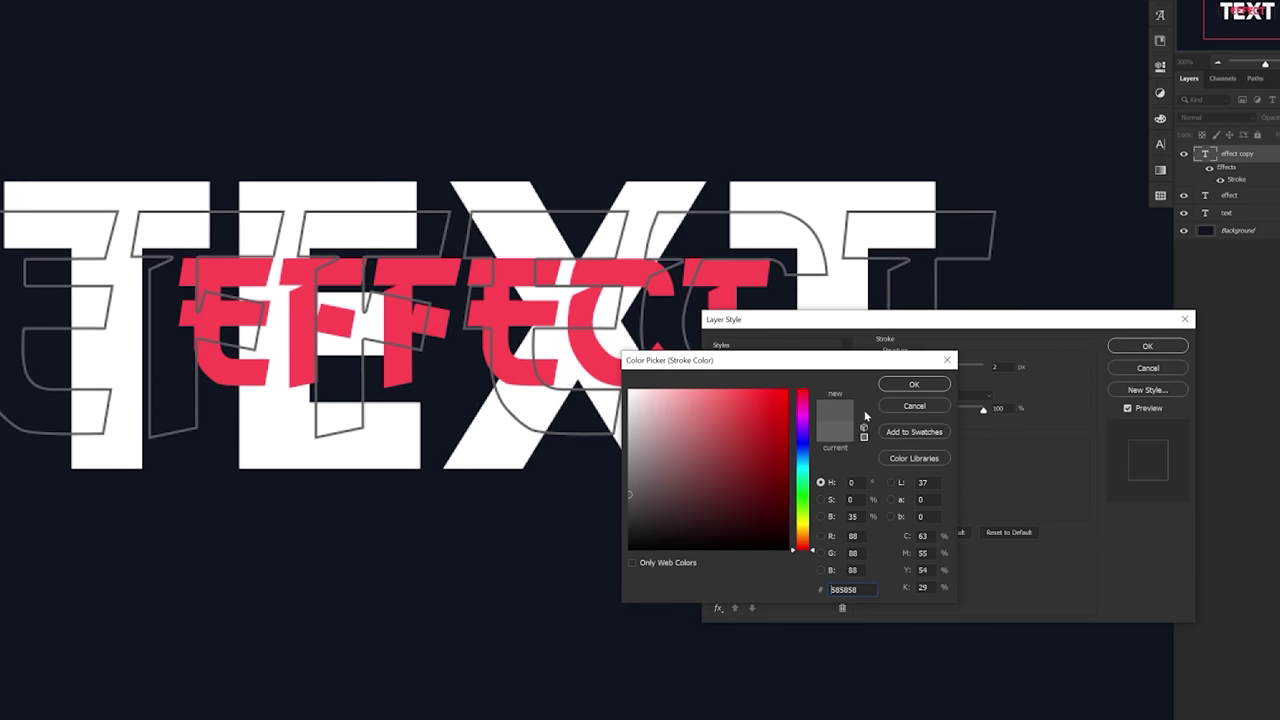
pyautogui.click(910, 385)
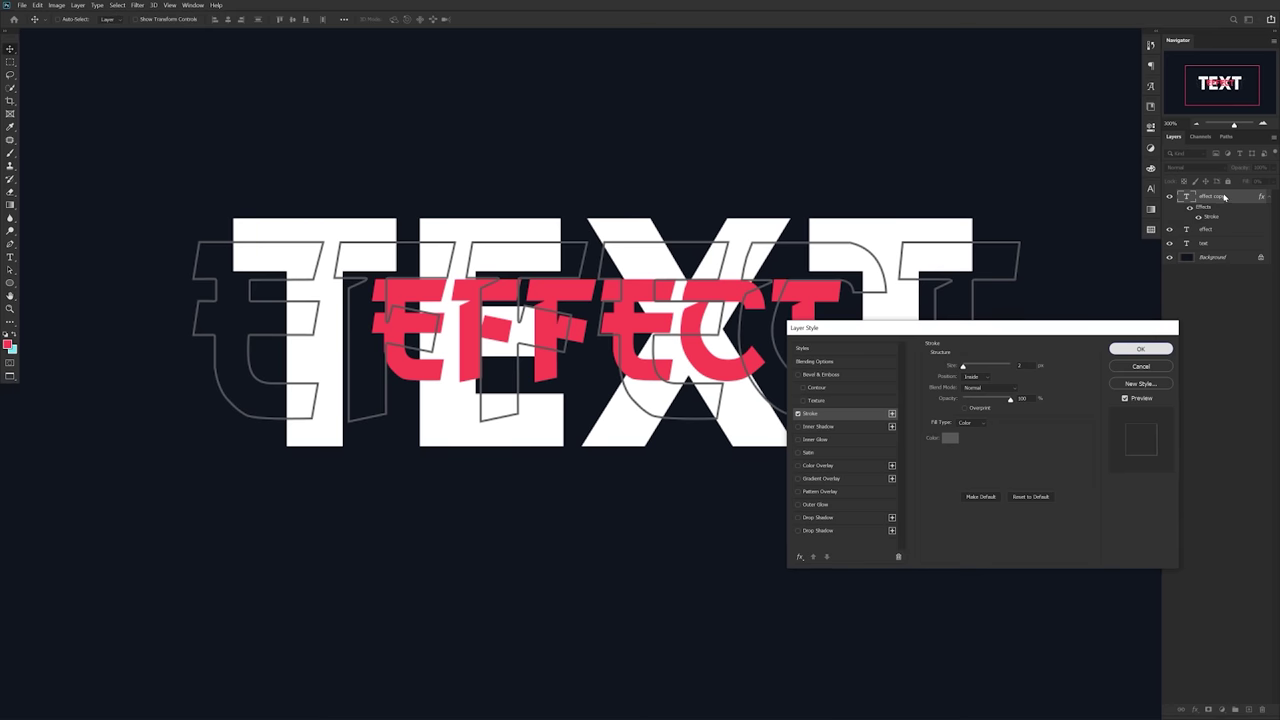
pyautogui.click(1147, 346)
# Convert the outlined EFFECT copy to a smart object with a layer mask and load the TEXT letters as a selection
pyautogui.rightClick(1250, 155)
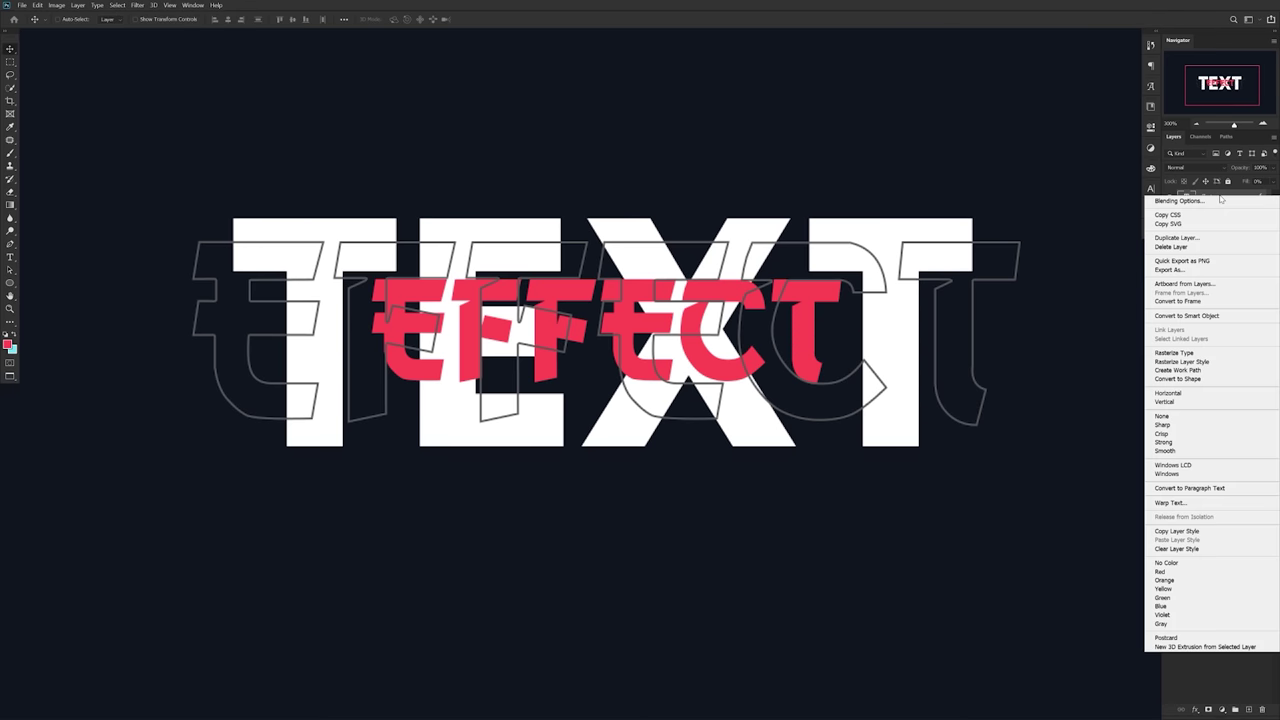
pyautogui.click(1187, 316)
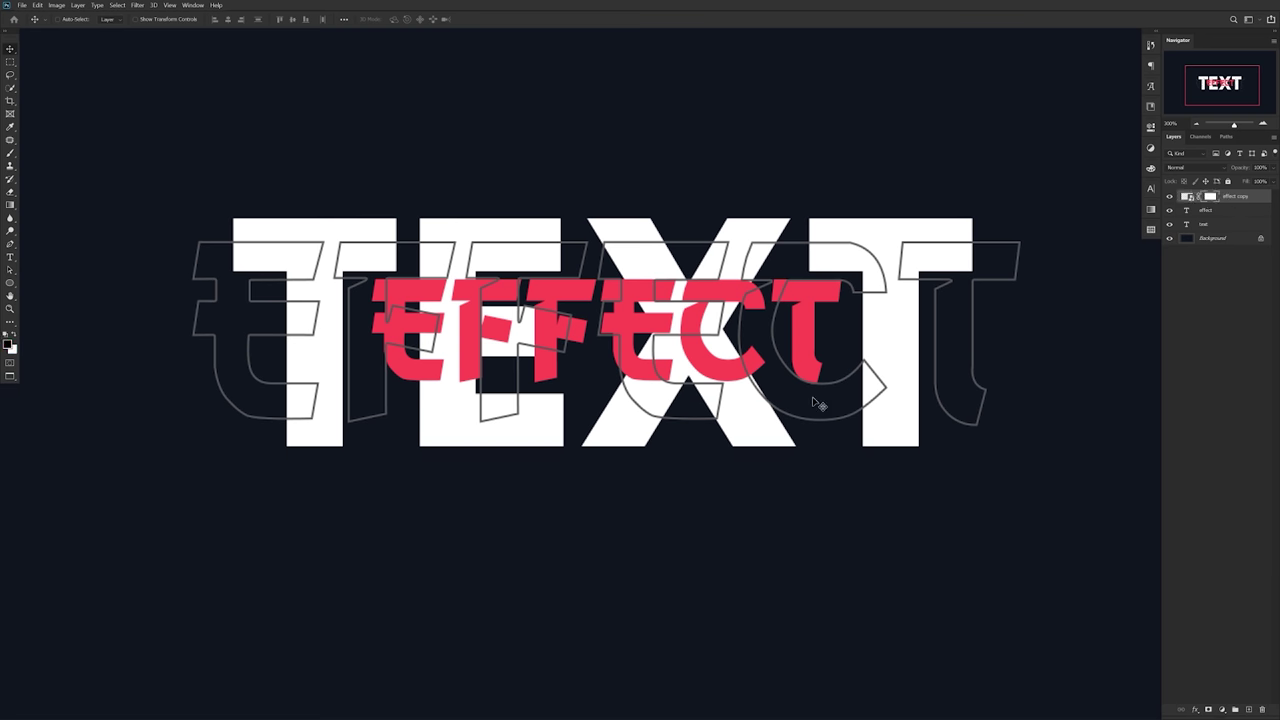
pyautogui.moveTo(240, 275); pyautogui.dragTo(570, 300)
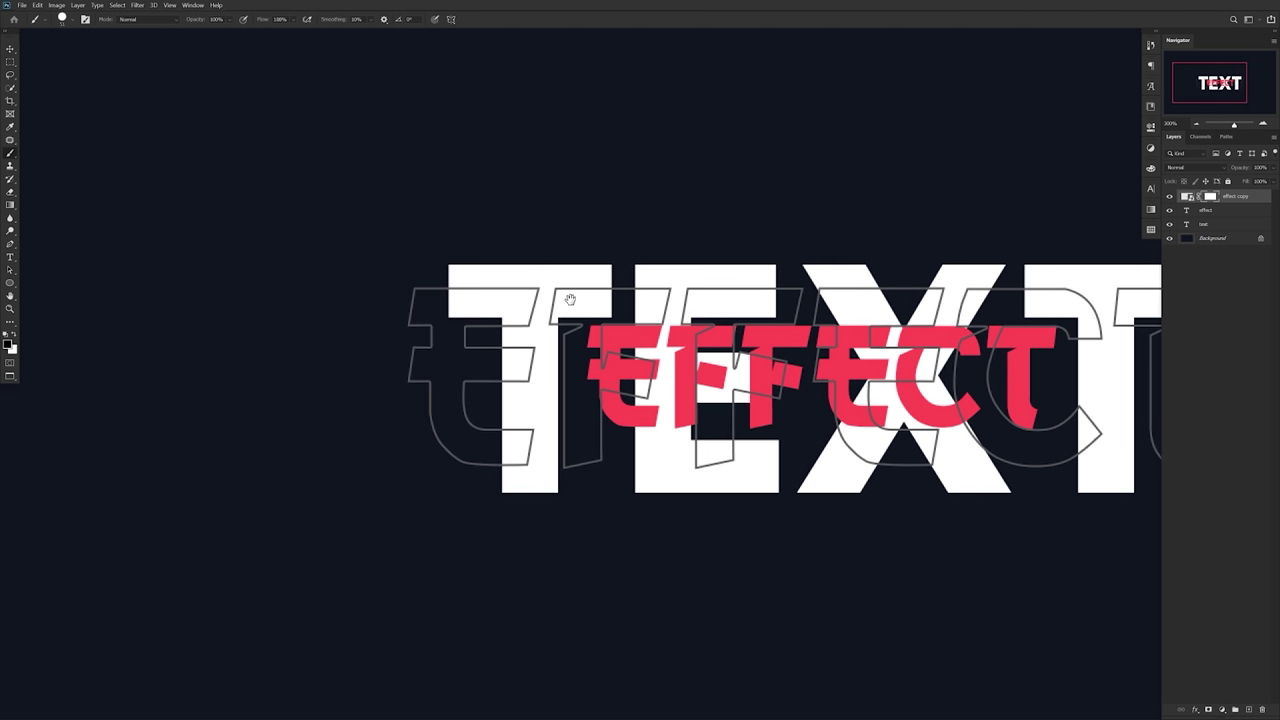
pyautogui.keyDown('ctrl'); pyautogui.click(1186, 224); pyautogui.keyUp('ctrl')
# Paint black on the outlined copy's mask to hide the first E's outline where it crosses the first T
pyautogui.scroll(3, 541, 337)
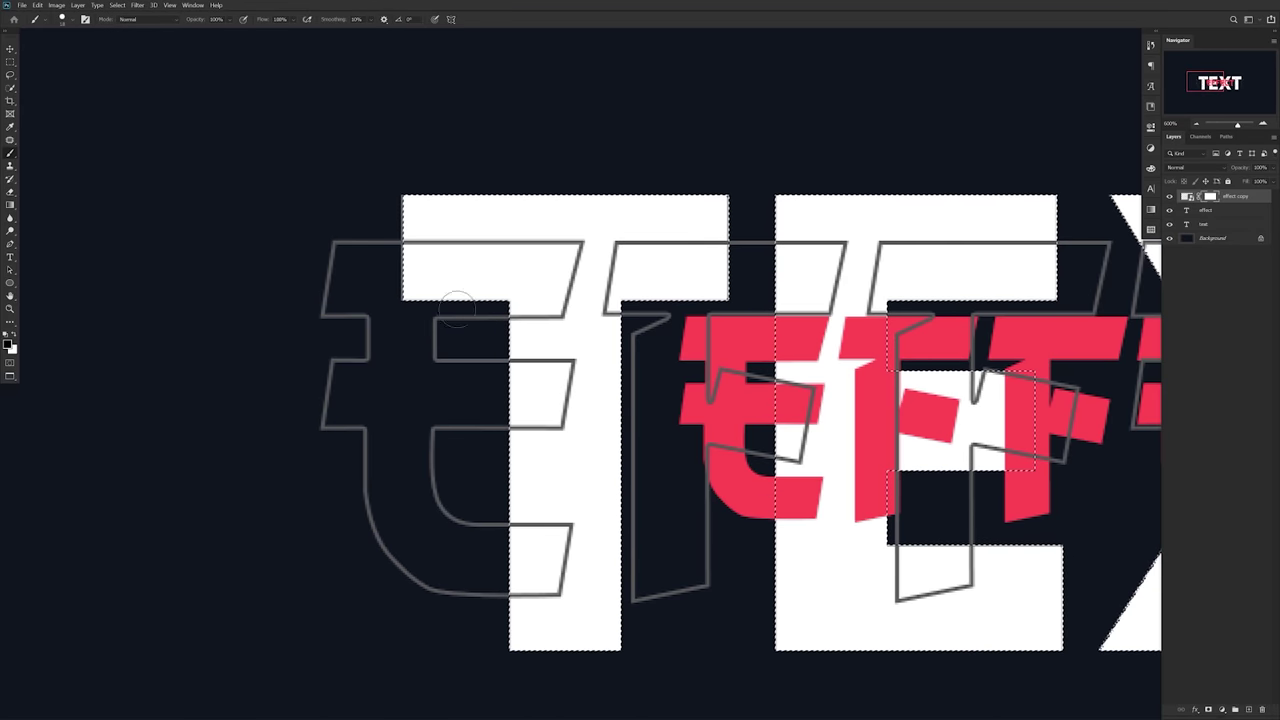
pyautogui.press('x')
pyautogui.moveTo(565, 250); pyautogui.dragTo(523, 349)
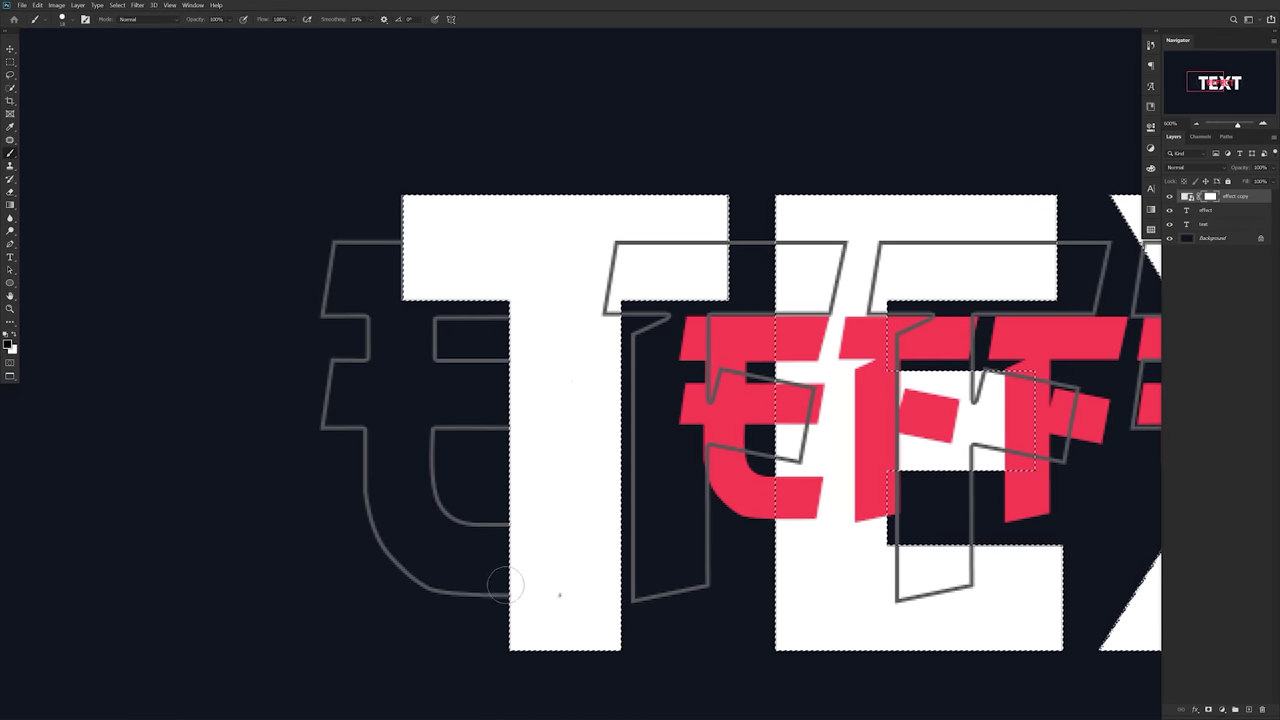
# Undo the last mask stroke, and mask out the lower part of the C's outline where it crosses the last T
pyautogui.hscroll(6, 505, 585)
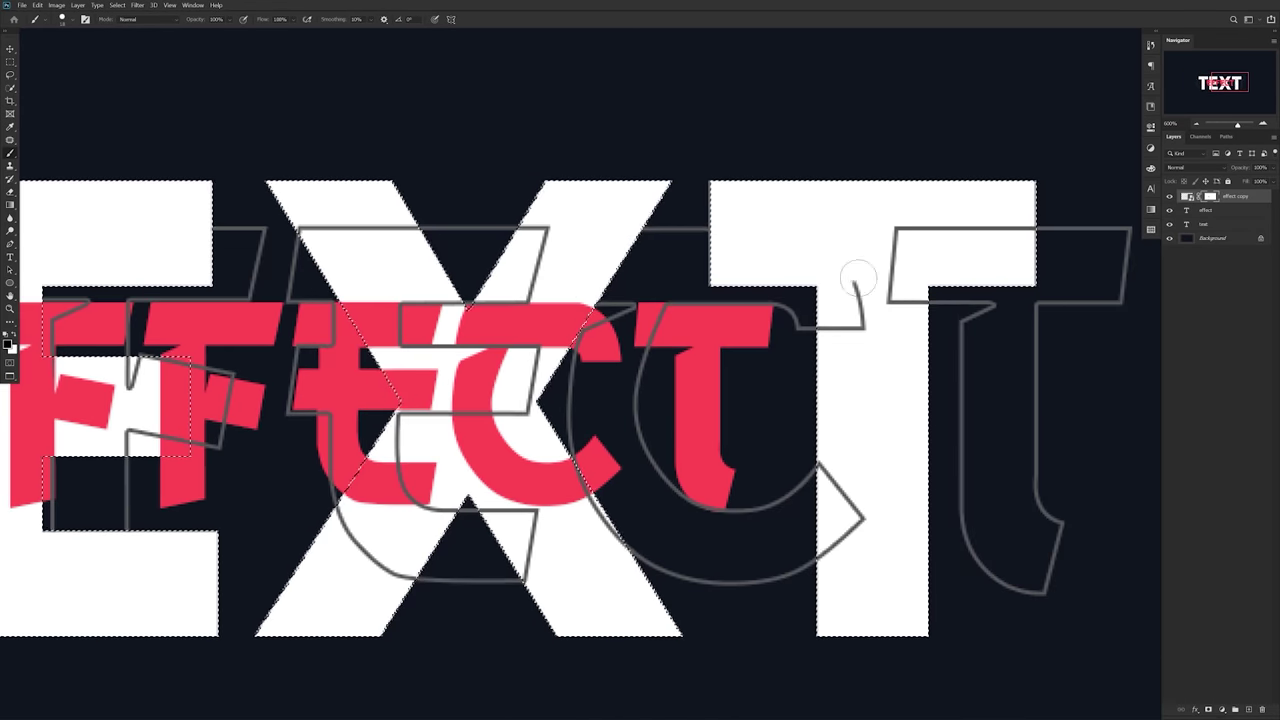
pyautogui.hotkey('ctrl', 'z')
pyautogui.moveTo(830, 468); pyautogui.dragTo(840, 548)
pyautogui.moveTo(878, 499); pyautogui.dragTo(537, 446)
pyautogui.scroll(-3, 737, 240)
pyautogui.moveTo(577, 303); pyautogui.dragTo(779, 303)
pyautogui.scroll(3, 779, 223)
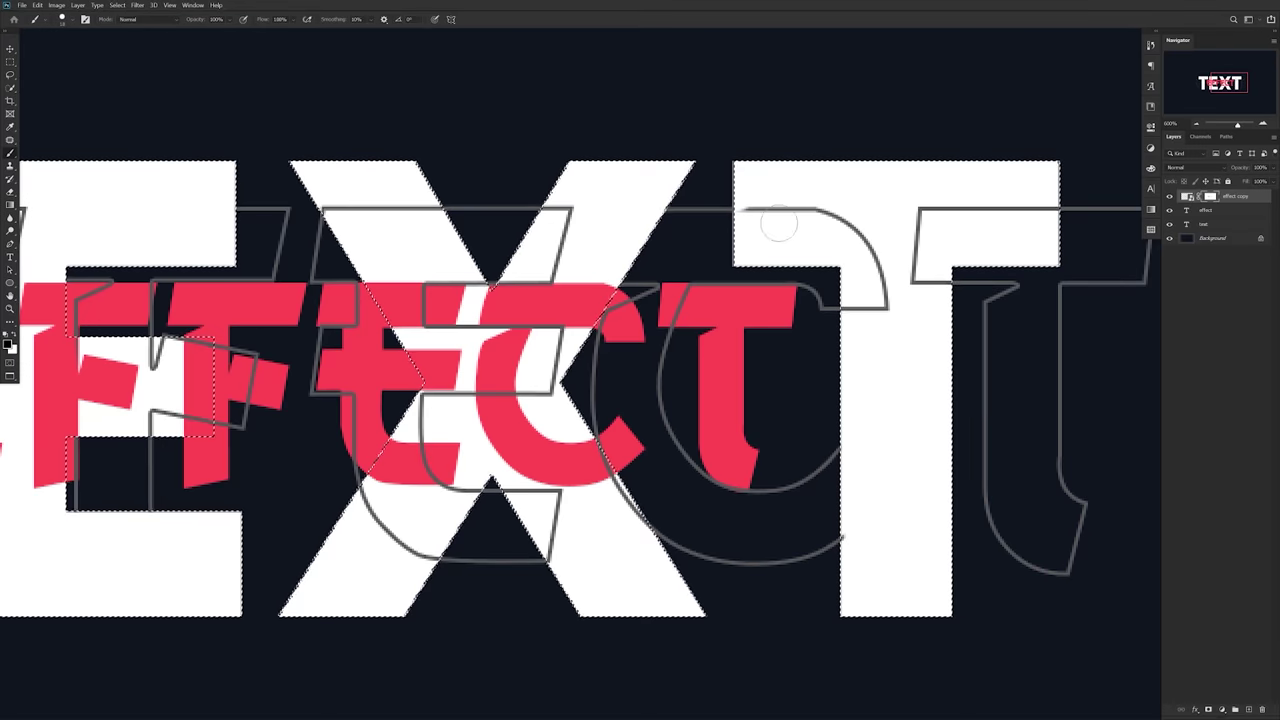
pyautogui.scroll(-5, 779, 224)
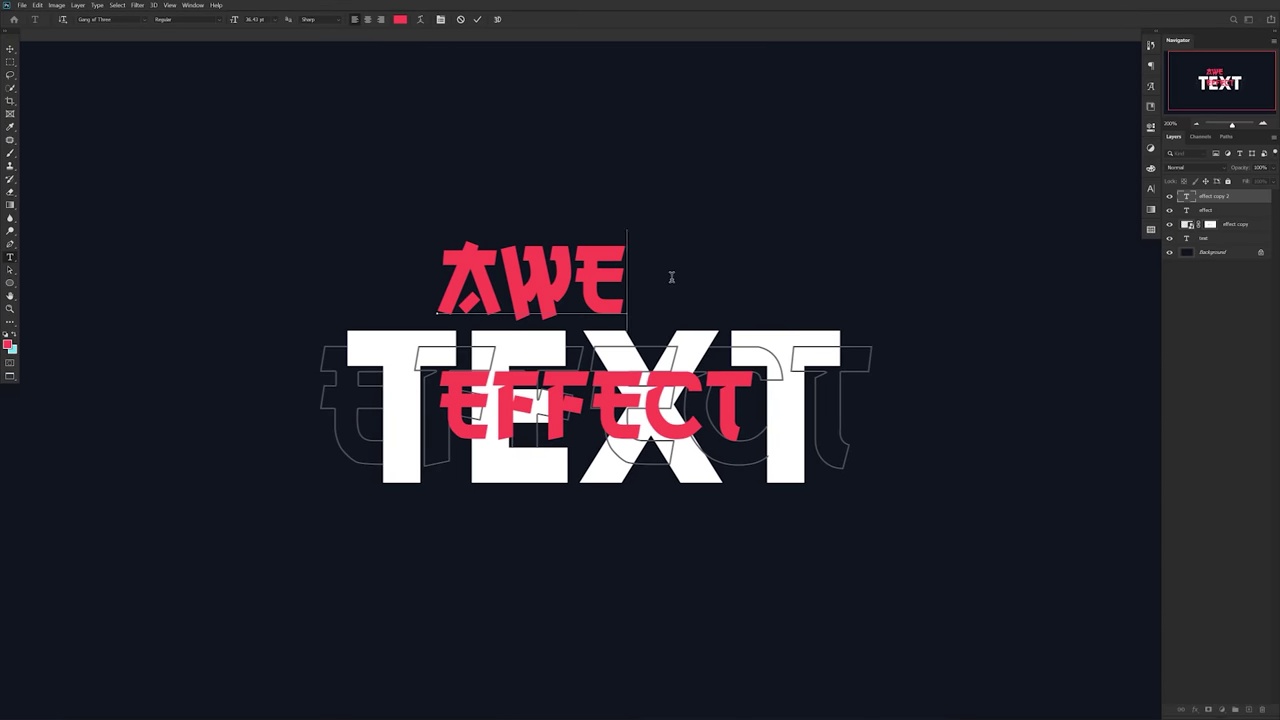
# Complete the word AWESOME in the new text layer and fill it with the cyan background color
pyautogui.write('SOME')
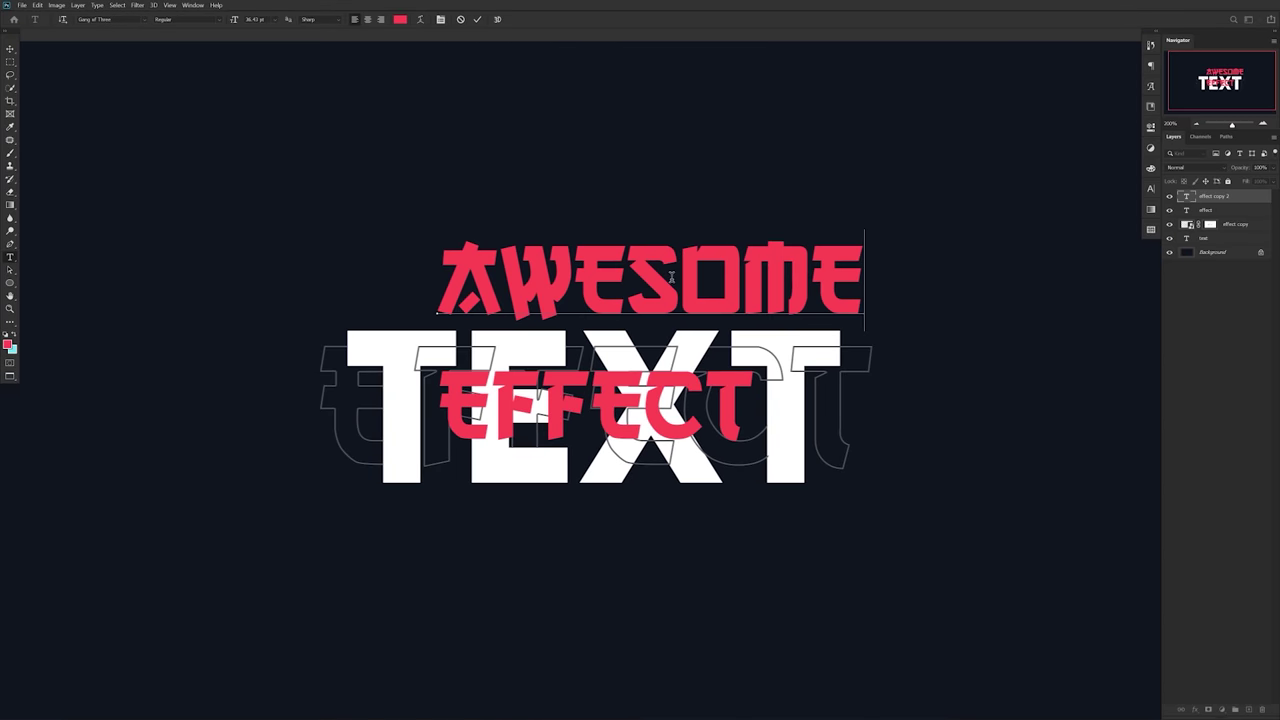
pyautogui.hotkey('ctrl', 'BackSpace')
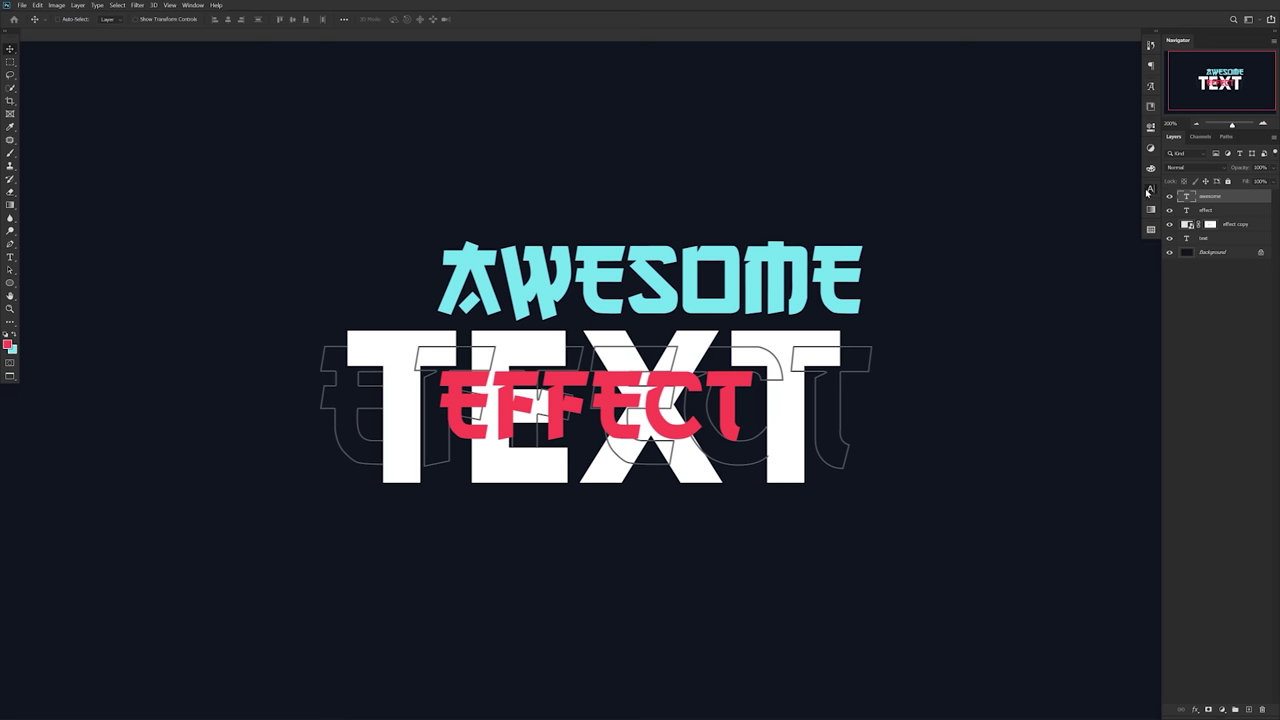
# Change the font of the AWESOME text to Akira Expanded
pyautogui.click(1150, 189)
pyautogui.click(1092, 203)
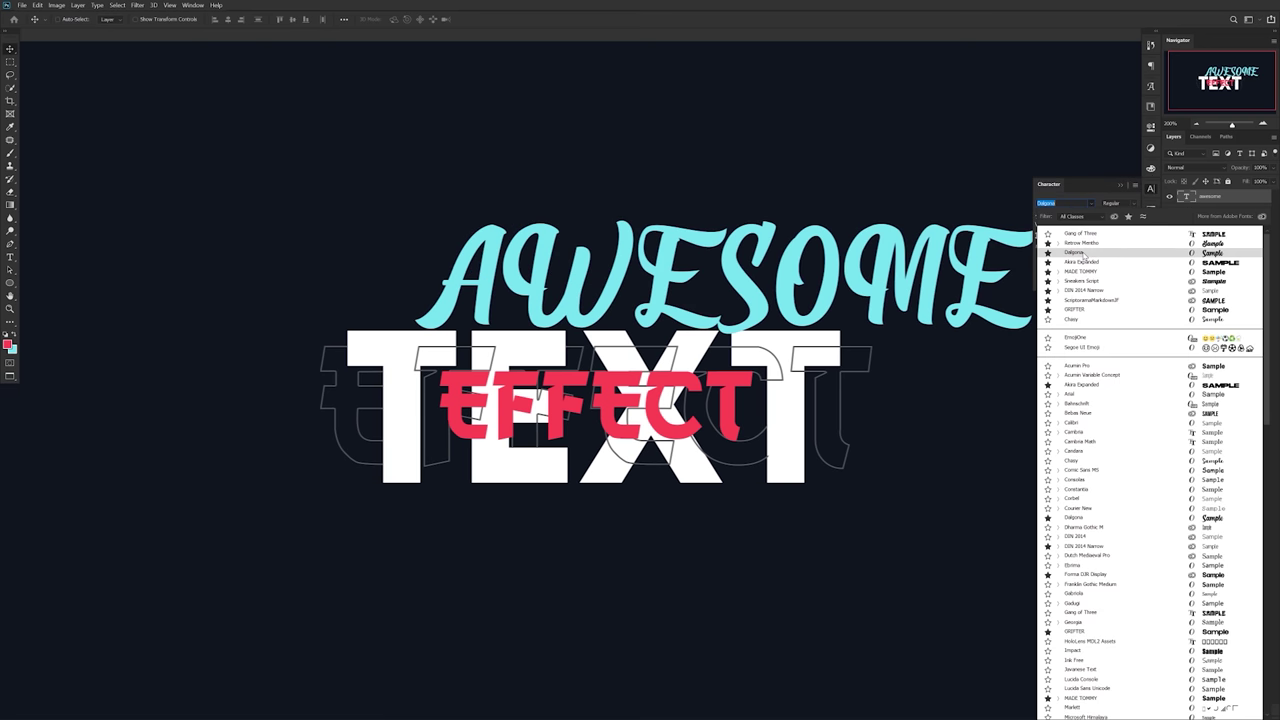
pyautogui.click(1087, 262)
# Scale the AWESOME text down to about 10 pt and place it just above the first two letters of TEXT
pyautogui.hotkey('ctrl', 't')
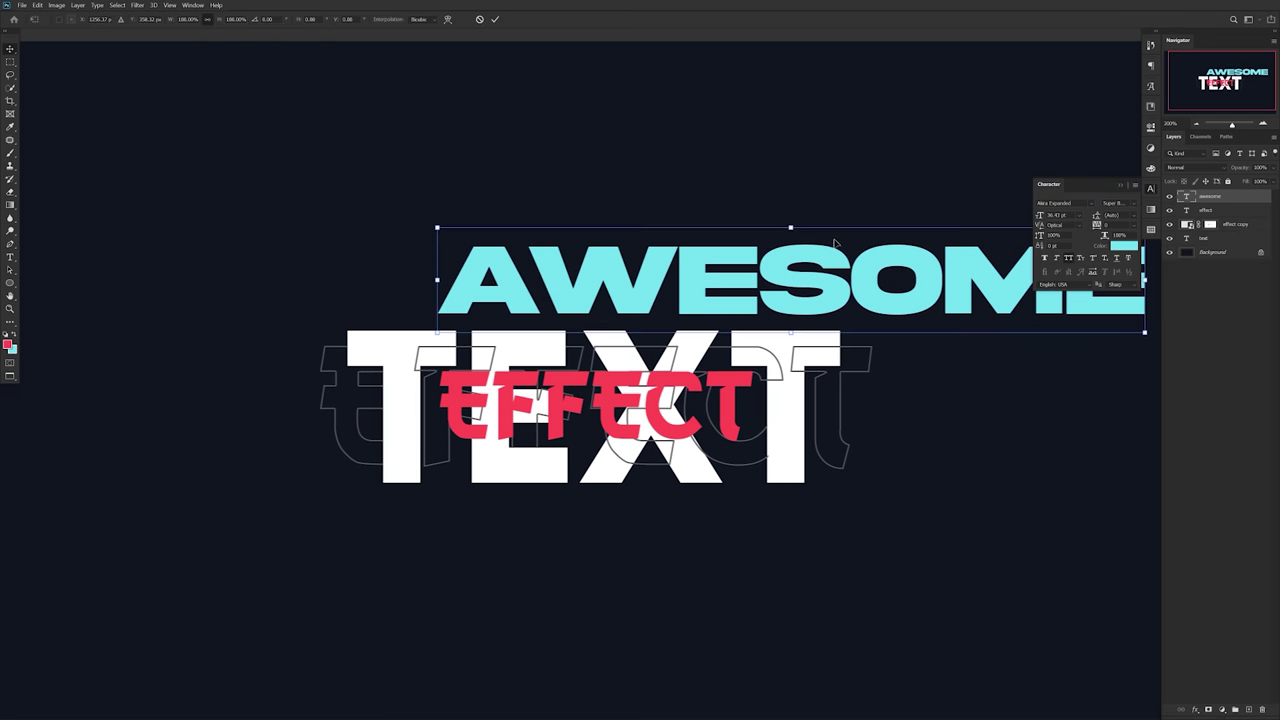
pyautogui.moveTo(798, 232); pyautogui.dragTo(793, 352)
pyautogui.press('Return')
pyautogui.moveTo(795, 358); pyautogui.dragTo(524, 314)
pyautogui.hotkey('ctrl', 't')
pyautogui.press('Return')
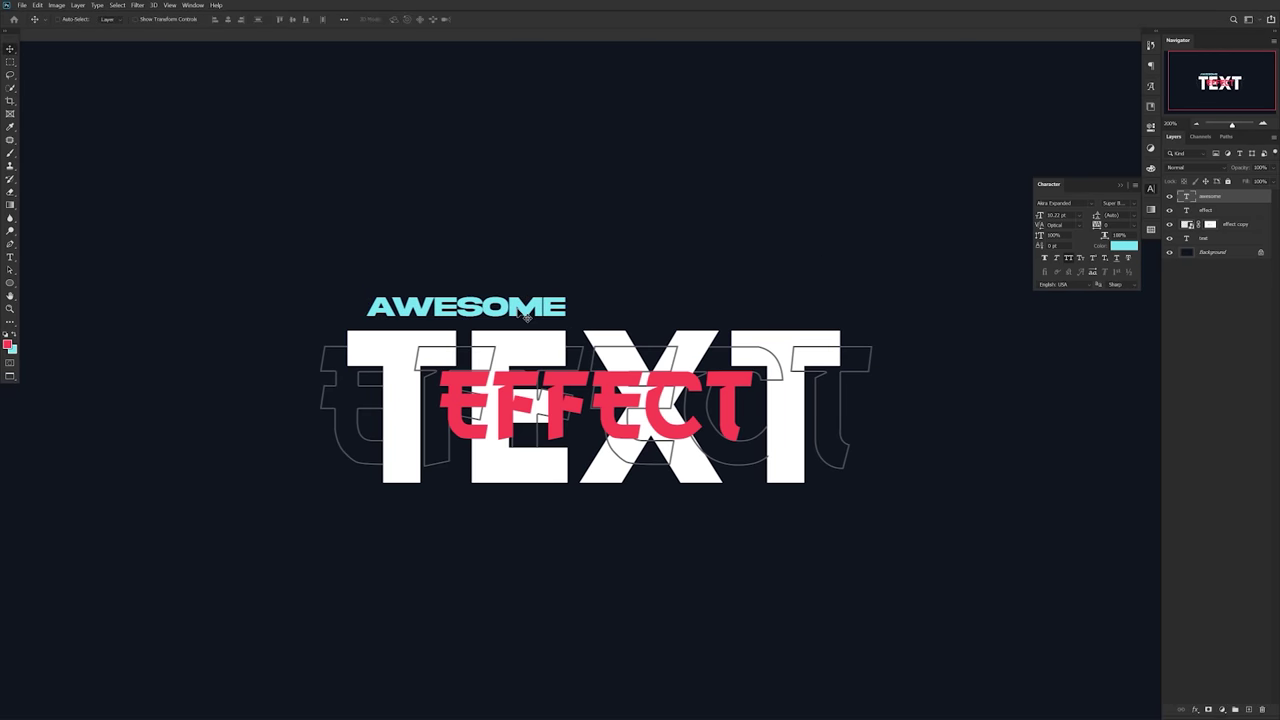
pyautogui.hotkey('ctrl', '0')
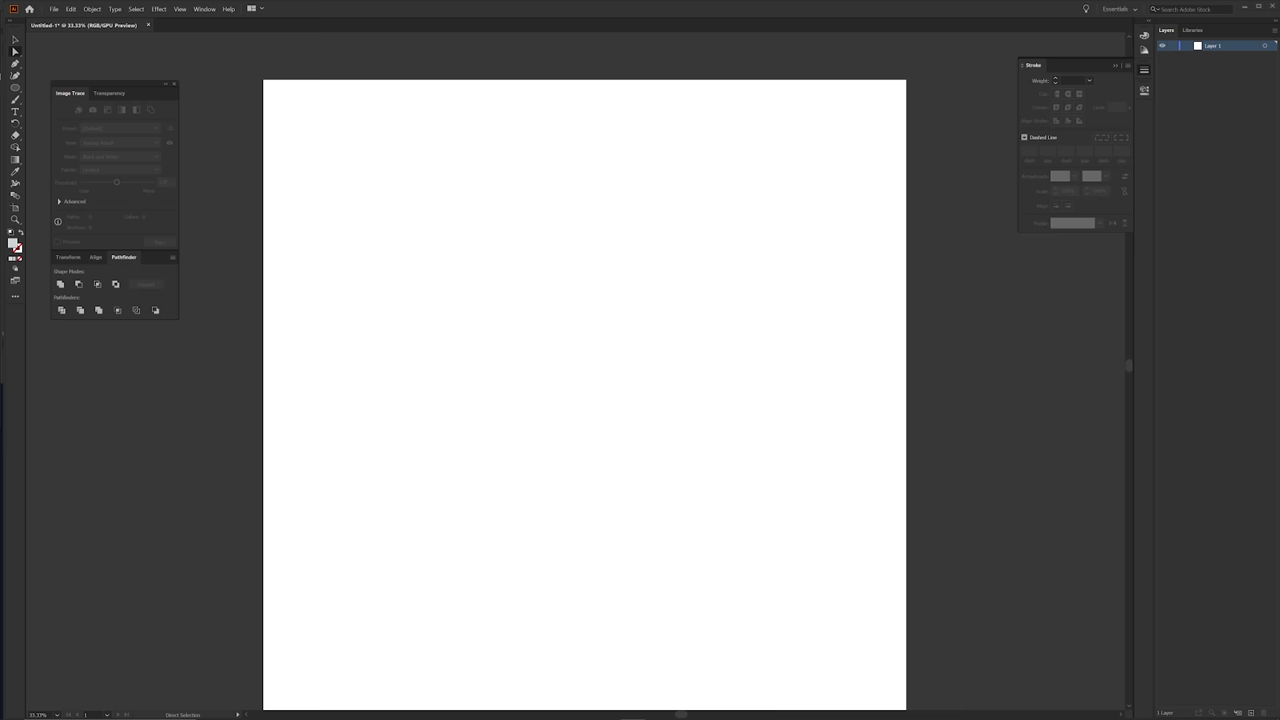
# Switch to Illustrator, place the two-line lettering TEXT EFFECT on the artboard, and delete the word TEXT
pyautogui.press('v')
pyautogui.write('TEXT EFFECT')
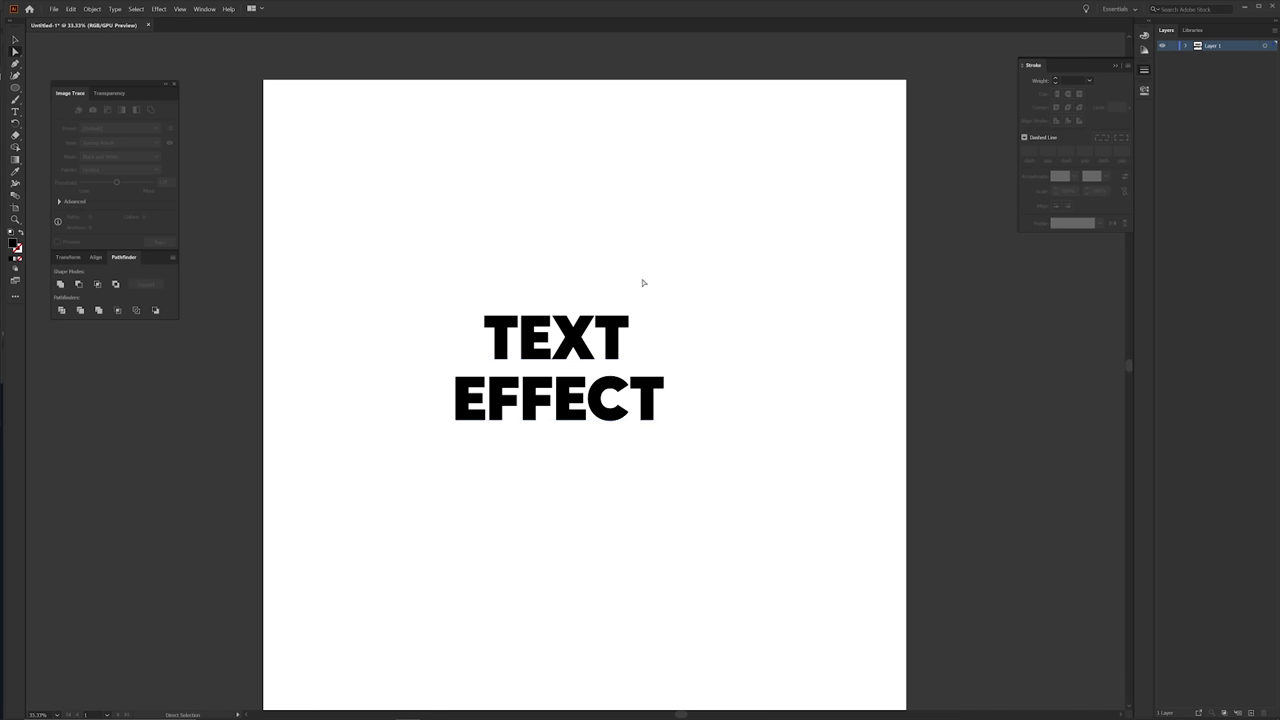
pyautogui.press('Delete')
pyautogui.scroll(-1, 595, 331)
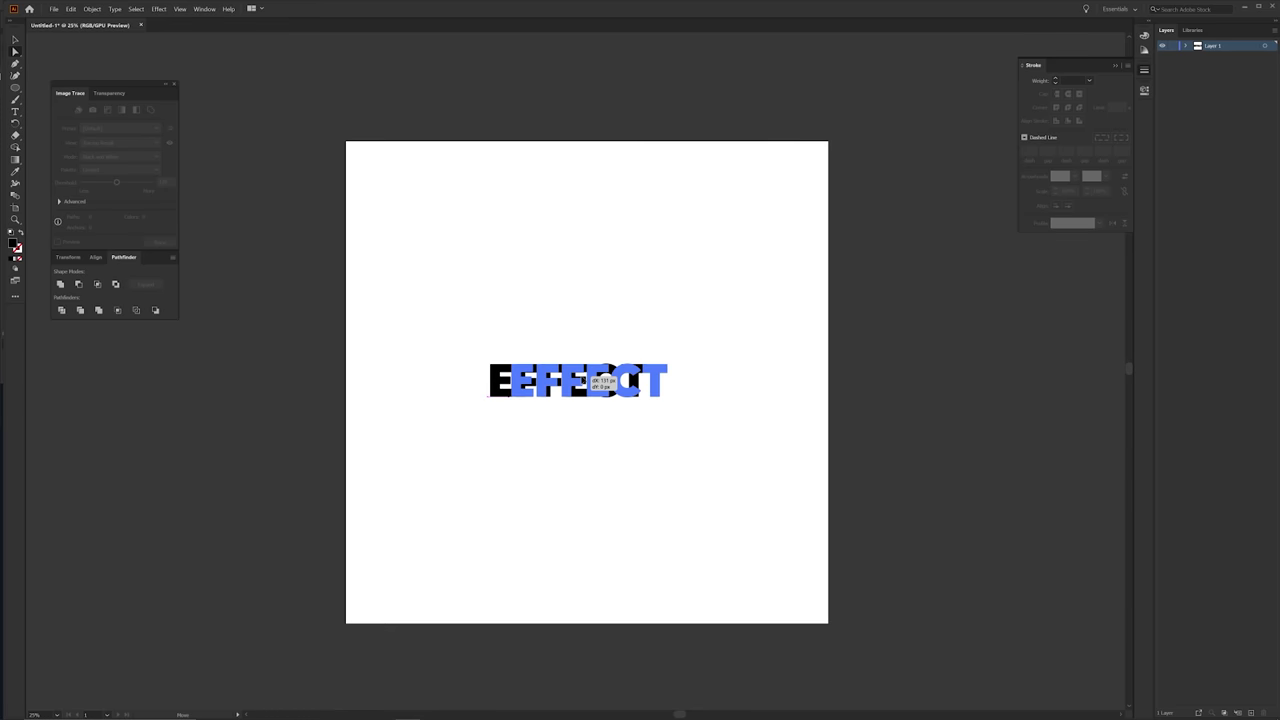
# Move the word EFFECT and enlarge it across the upper part of the artboard
pyautogui.moveTo(586, 380); pyautogui.dragTo(592, 380)
pyautogui.moveTo(673, 384); pyautogui.dragTo(768, 193)
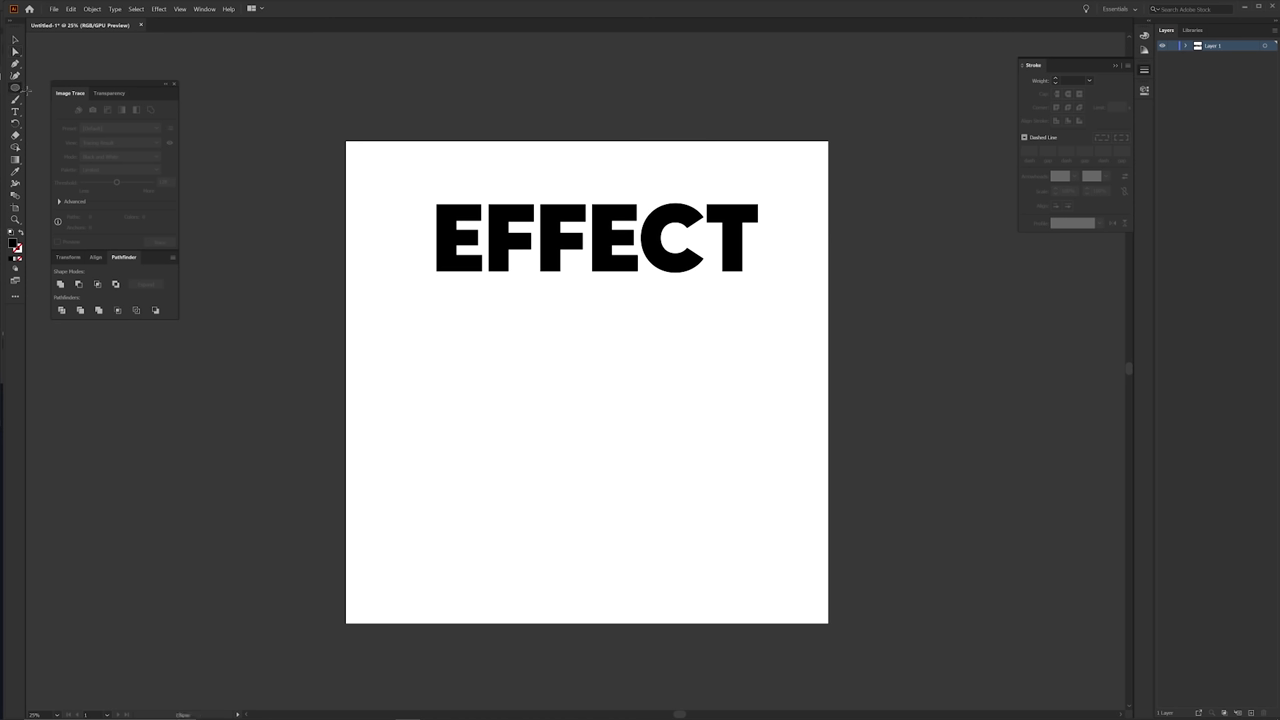
# Draw a solid black circle about 1198 px across below the word EFFECT on the artboard
pyautogui.moveTo(18, 92); pyautogui.dragTo(74, 107)
pyautogui.moveTo(586, 414); pyautogui.dragTo(678, 506)
pyautogui.moveTo(590, 383); pyautogui.dragTo(610, 398)
# Align the centres of the word EFFECT and the circle both horizontally and vertically
pyautogui.moveTo(578, 259); pyautogui.dragTo(572, 261)
pyautogui.keyDown('shift'); pyautogui.click(577, 410); pyautogui.keyUp('shift')
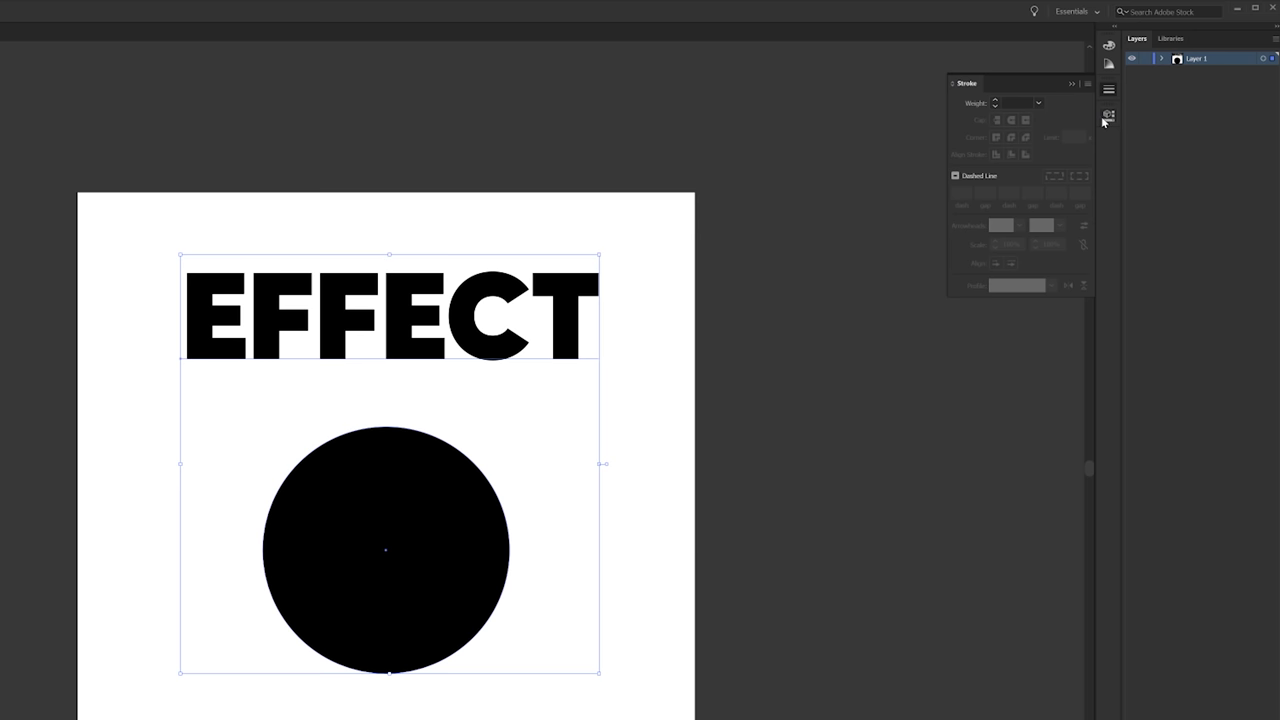
pyautogui.click(1142, 90)
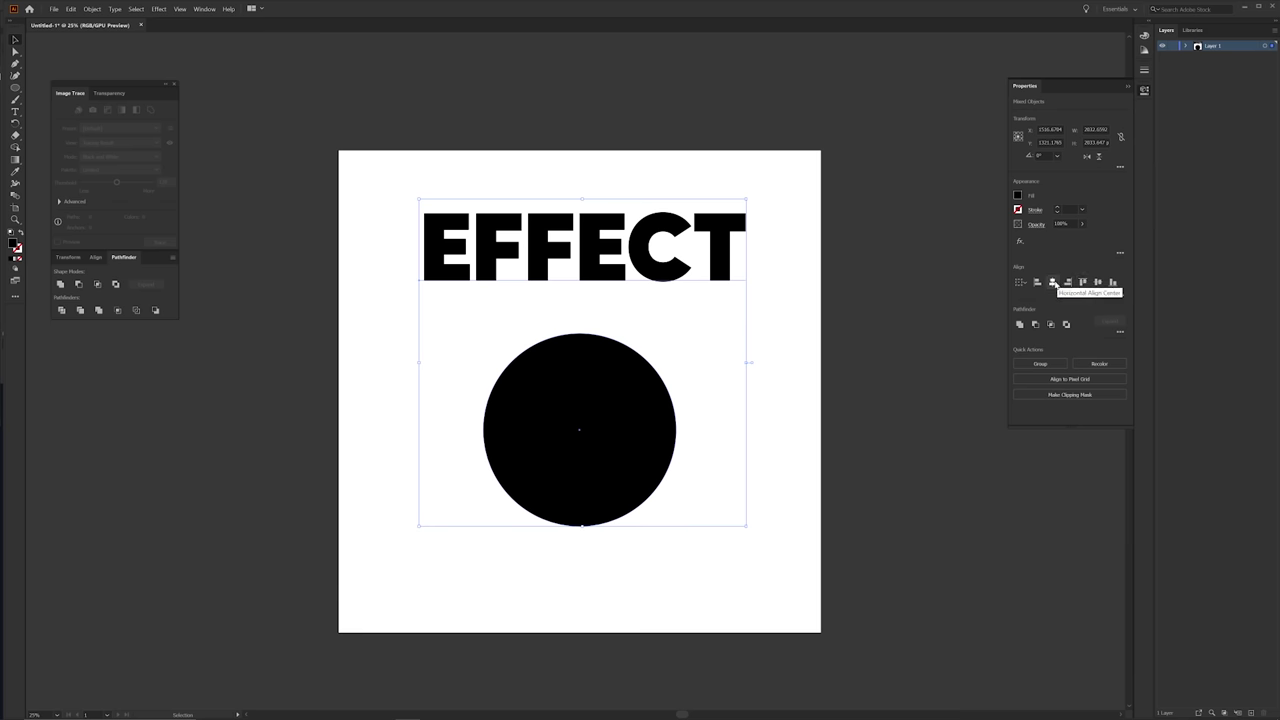
pyautogui.click(990, 363)
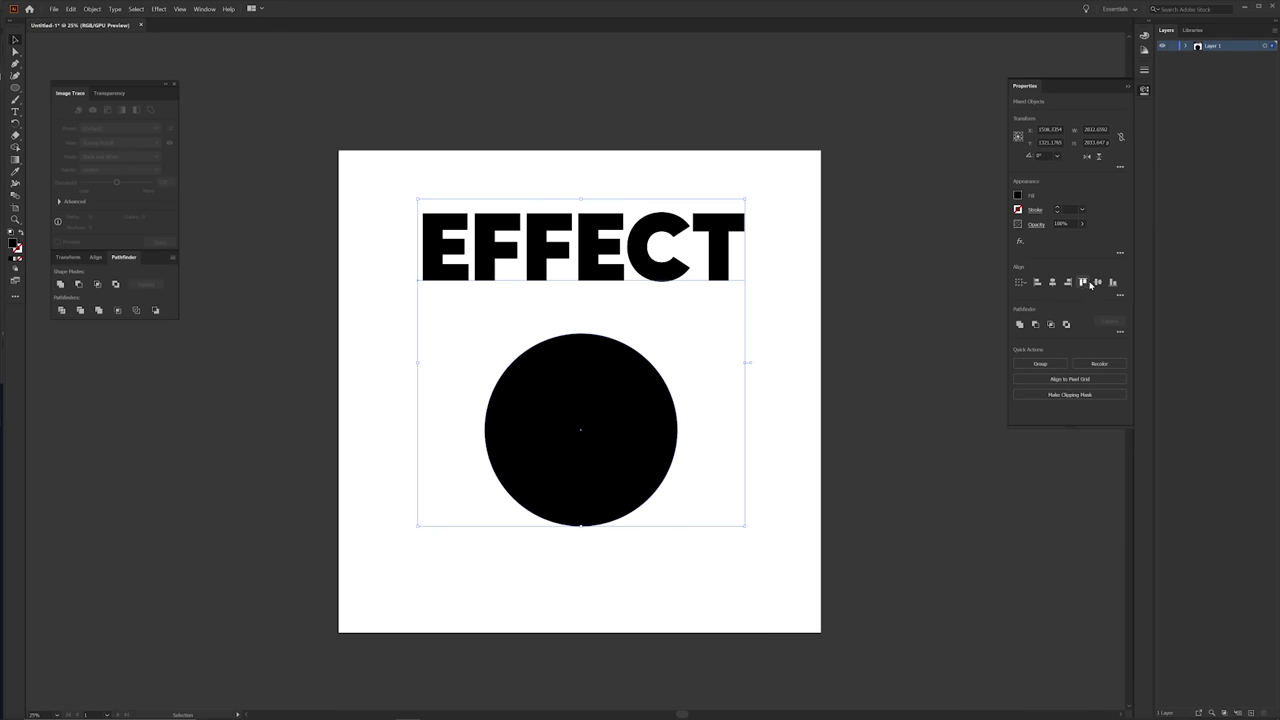
pyautogui.click(1098, 283)
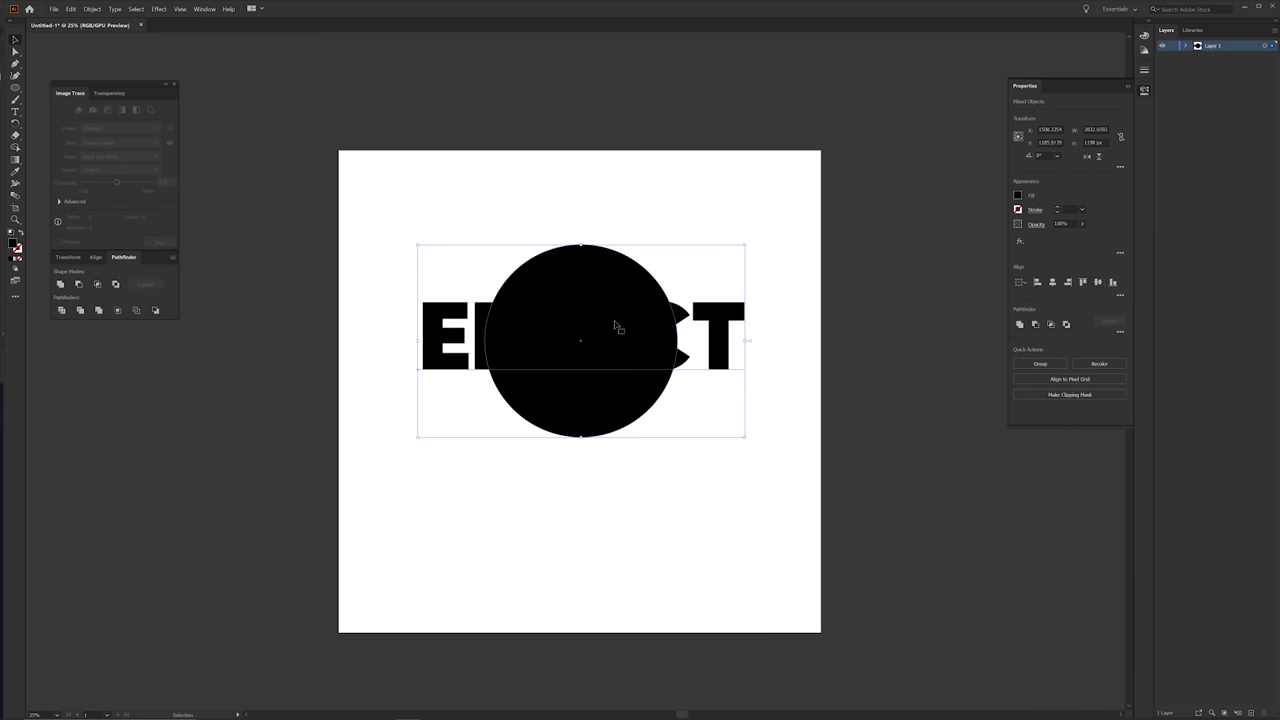
# Move the aligned word and circle to the middle of the artboard and bring the circle to the front
pyautogui.moveTo(614, 325); pyautogui.dragTo(614, 376)
pyautogui.click(620, 287)
pyautogui.rightClick(615, 310)
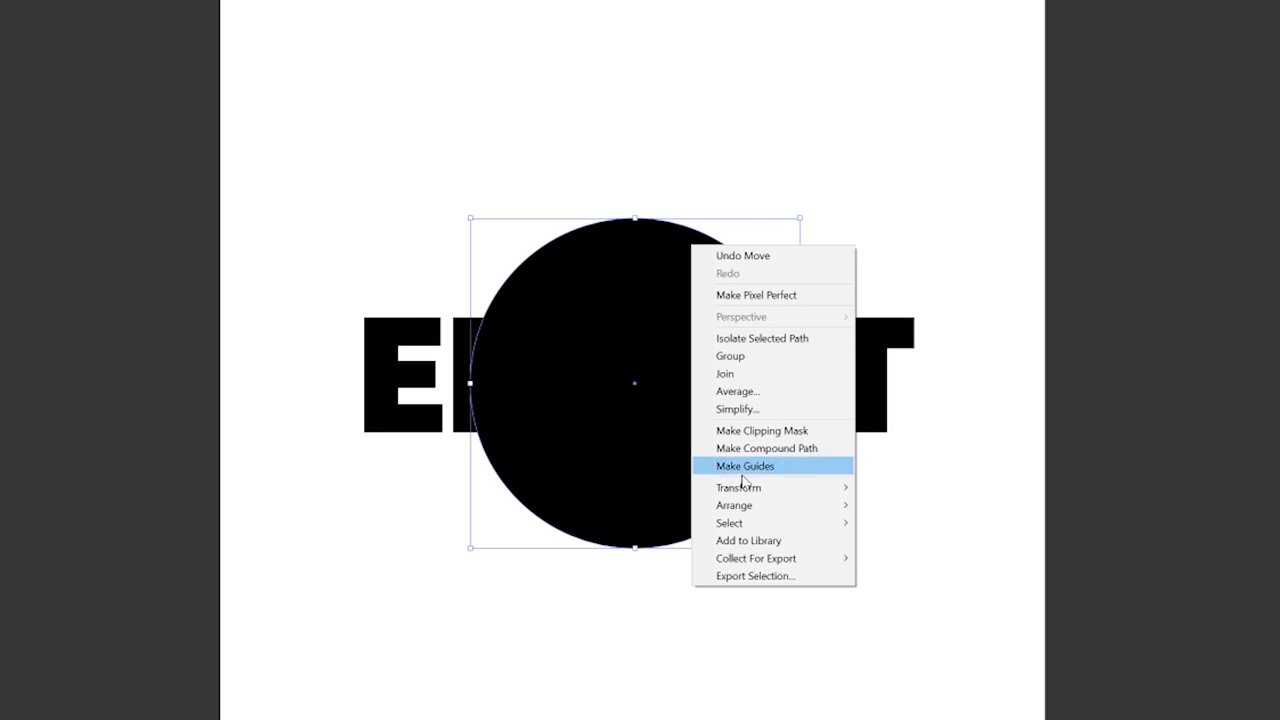
pyautogui.moveTo(736, 507)
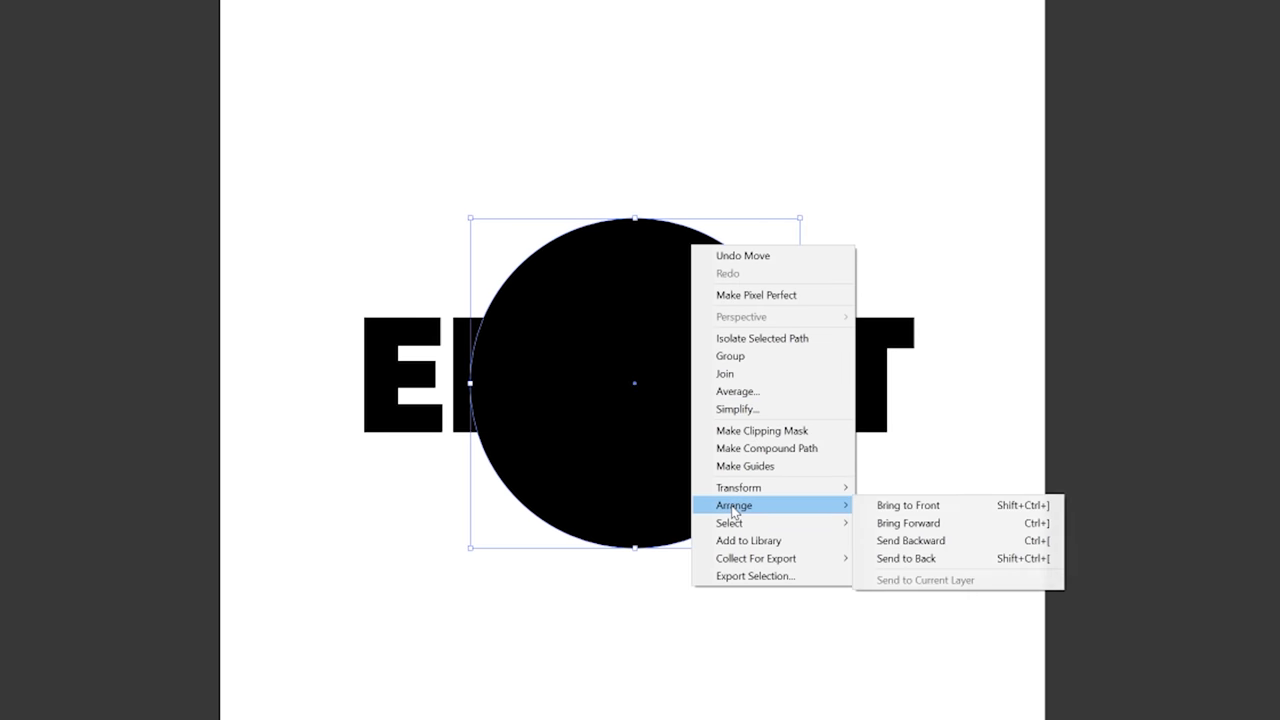
pyautogui.click(912, 507)
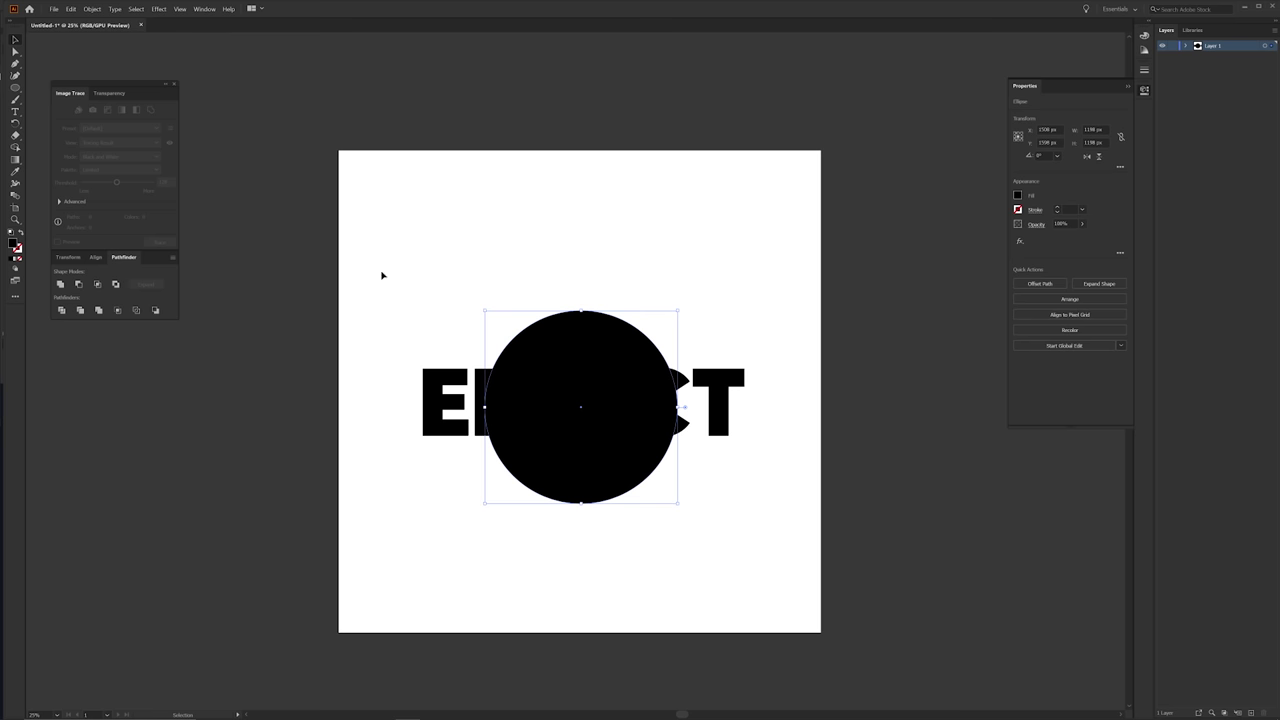
# Warp the word EFFECT into the circle using Envelope Distort with the top object
pyautogui.hotkey('ctrl', 'a')
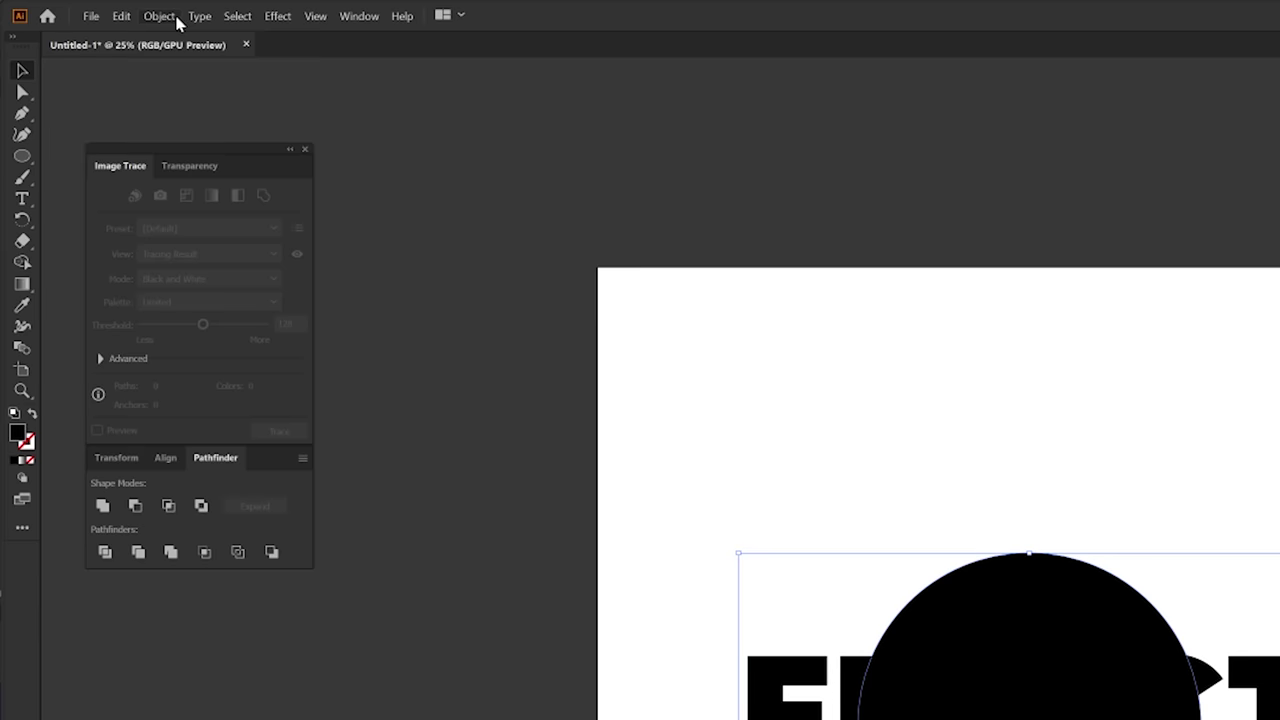
pyautogui.click(92, 9)
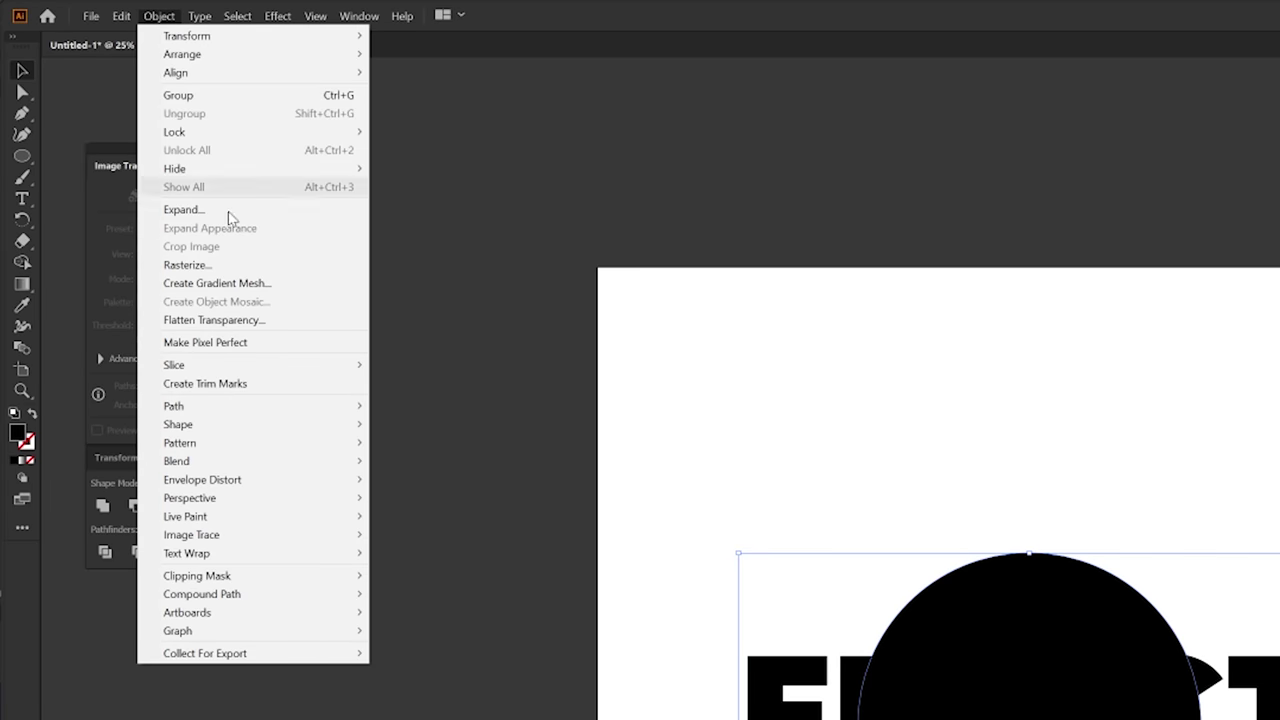
pyautogui.moveTo(257, 480)
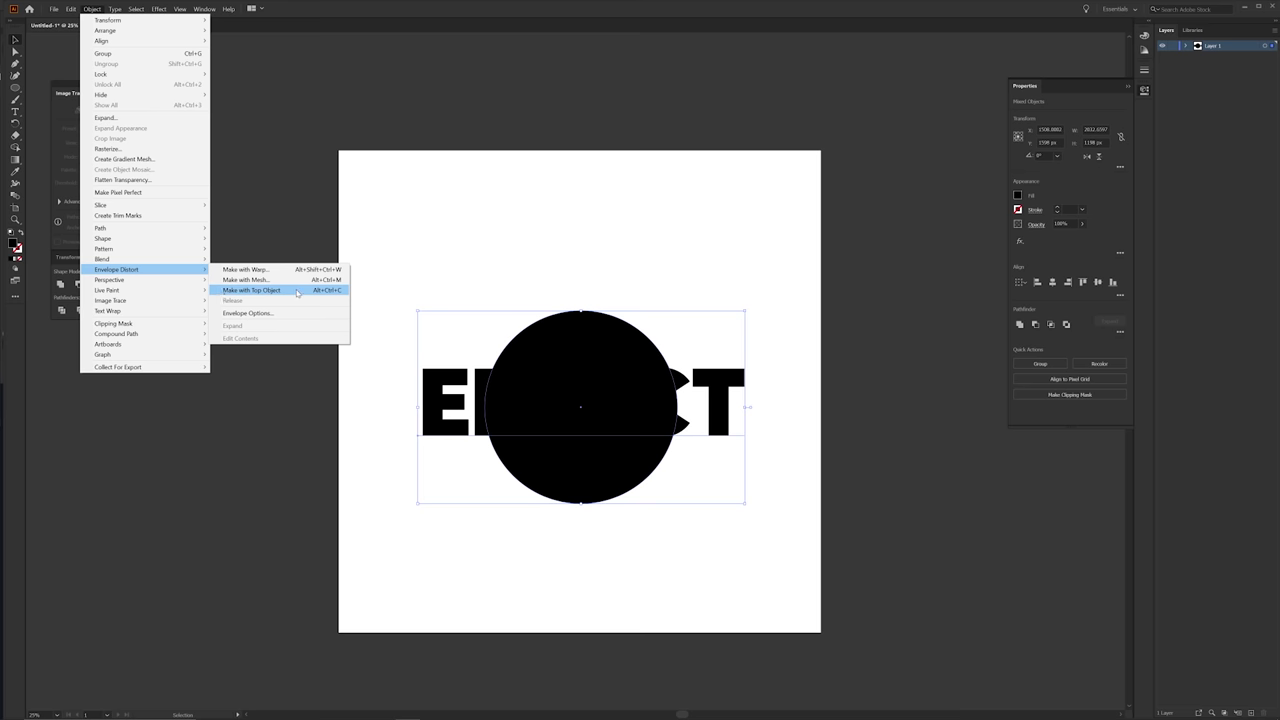
pyautogui.click(297, 292)
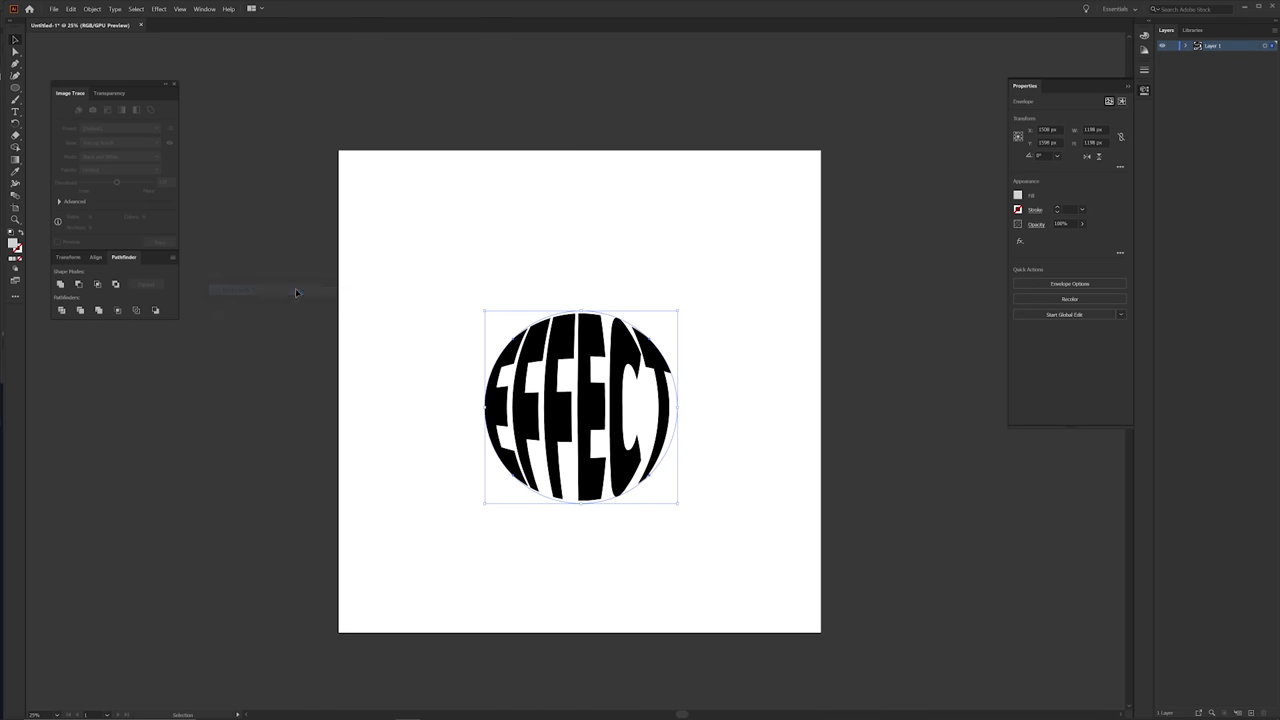
pyautogui.click(757, 391)
pyautogui.moveTo(610, 406); pyautogui.dragTo(607, 298)
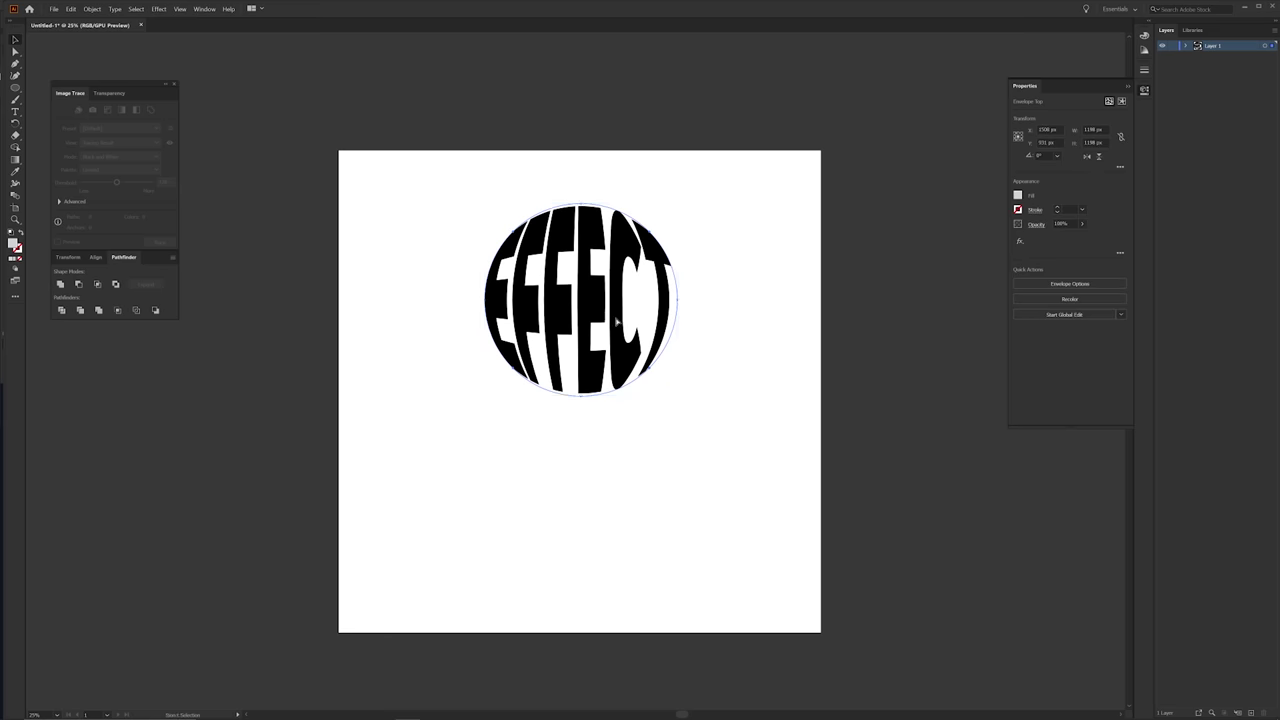
pyautogui.hotkey('ctrl', 'z')
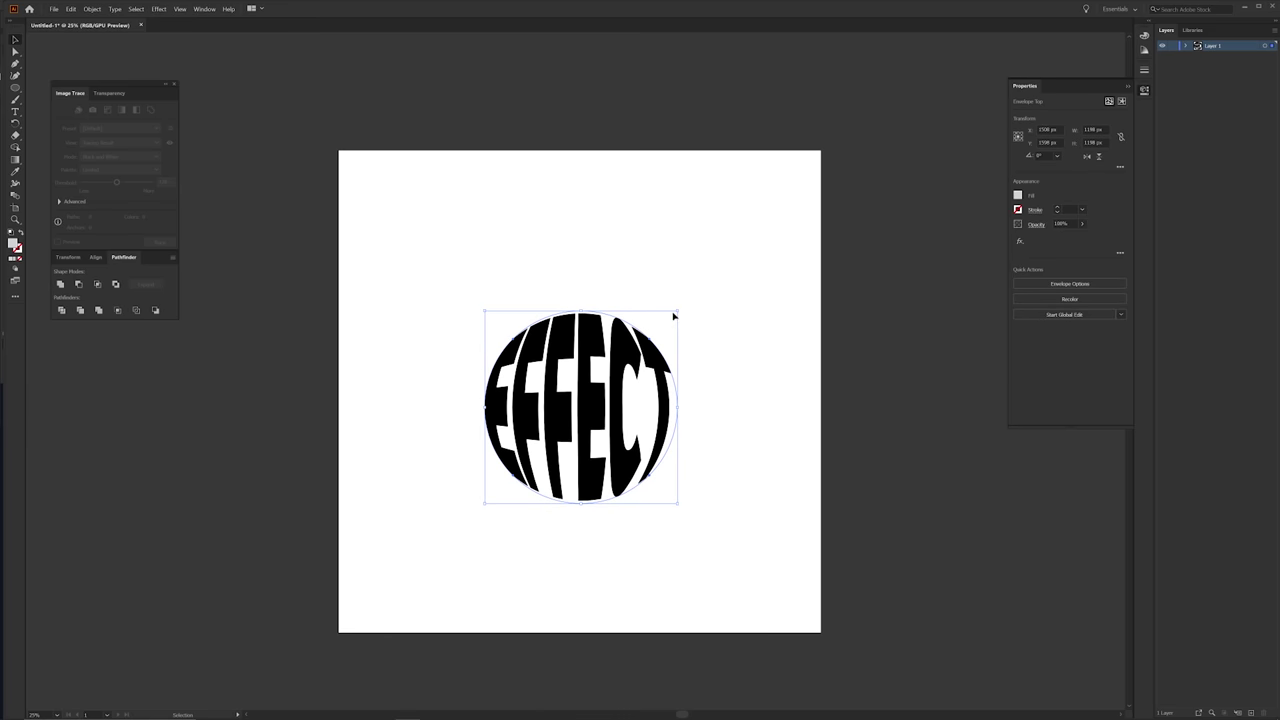
# Shrink the round EFFECT lettering to a small size and place it in the artboard's lower-left corner
pyautogui.moveTo(678, 310); pyautogui.dragTo(380, 588)
pyautogui.click(434, 511)
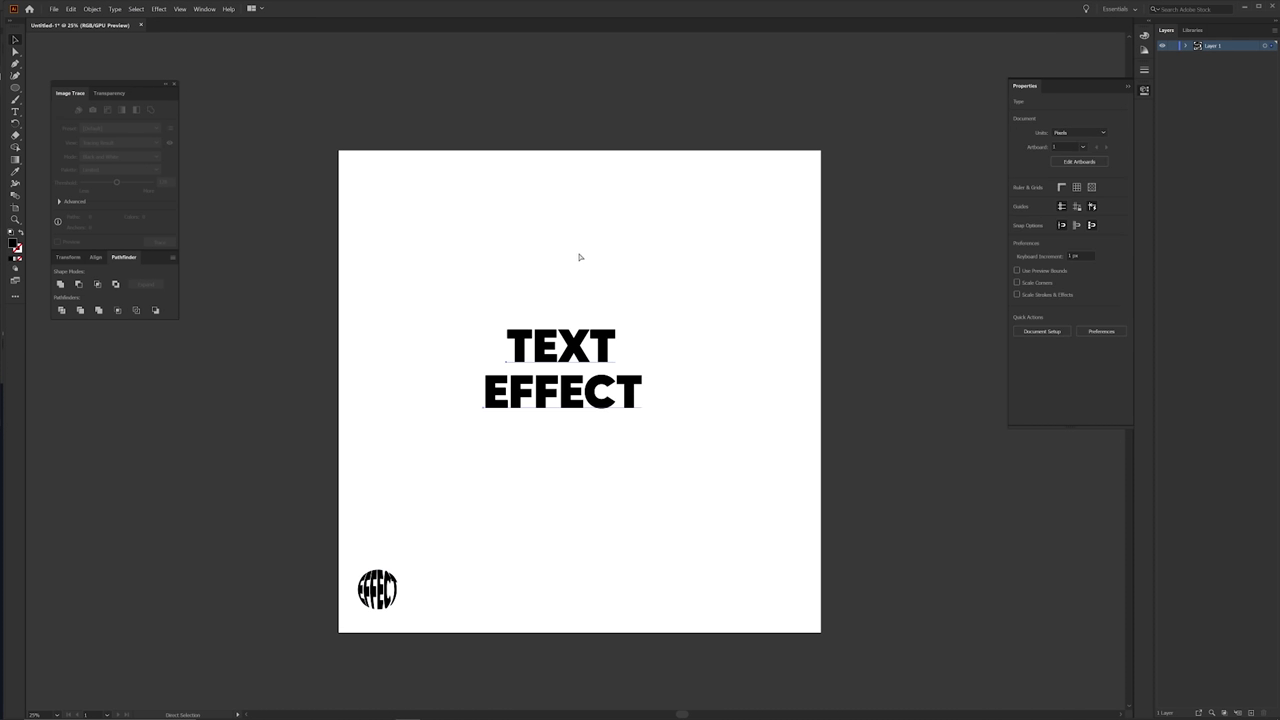
# Move the TEXT EFFECT lettering to the artboard's upper part, enlarge it to about 1134 px wide, and fill it medium gray
pyautogui.click(608, 356)
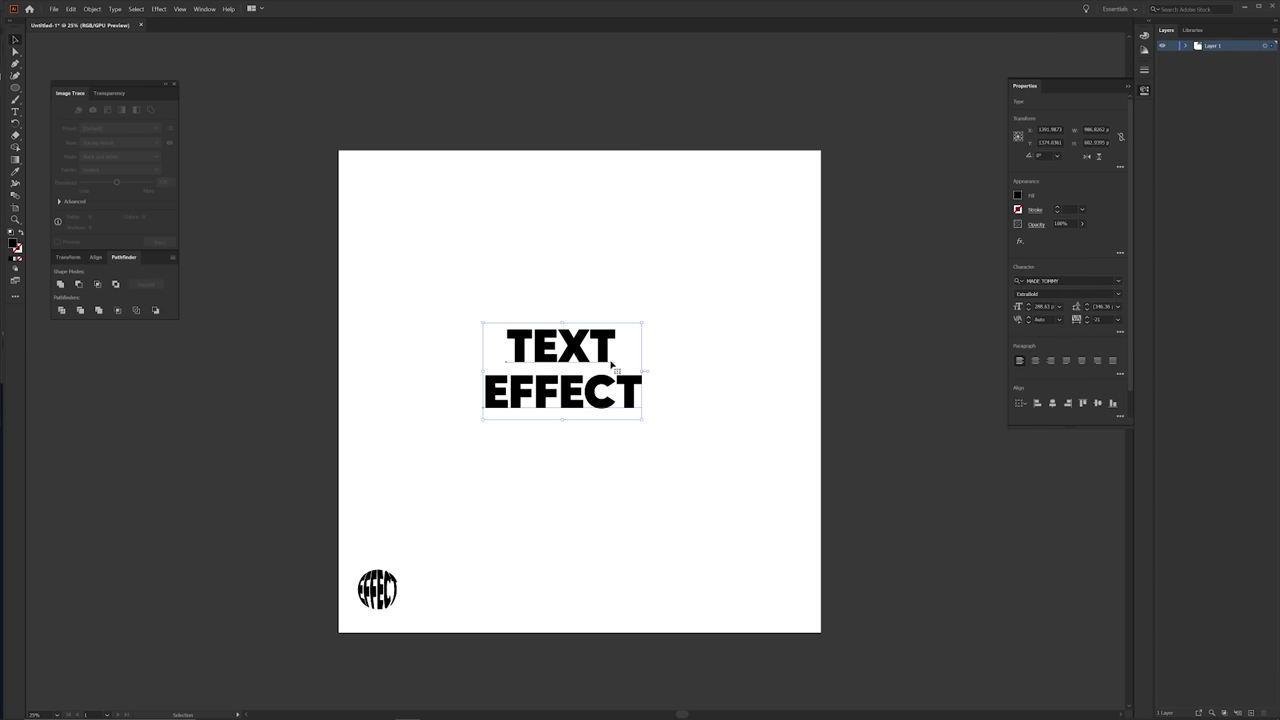
pyautogui.moveTo(603, 388); pyautogui.dragTo(678, 246)
pyautogui.doubleClick(12, 243)
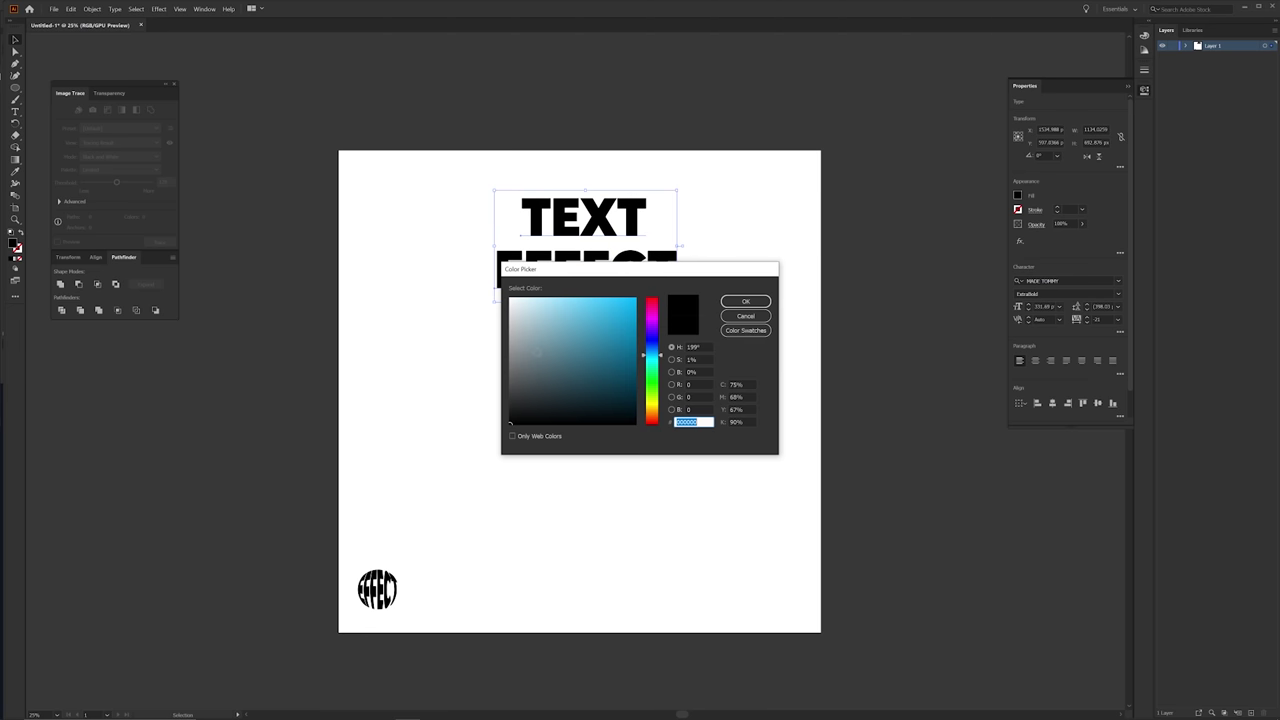
pyautogui.click(745, 301)
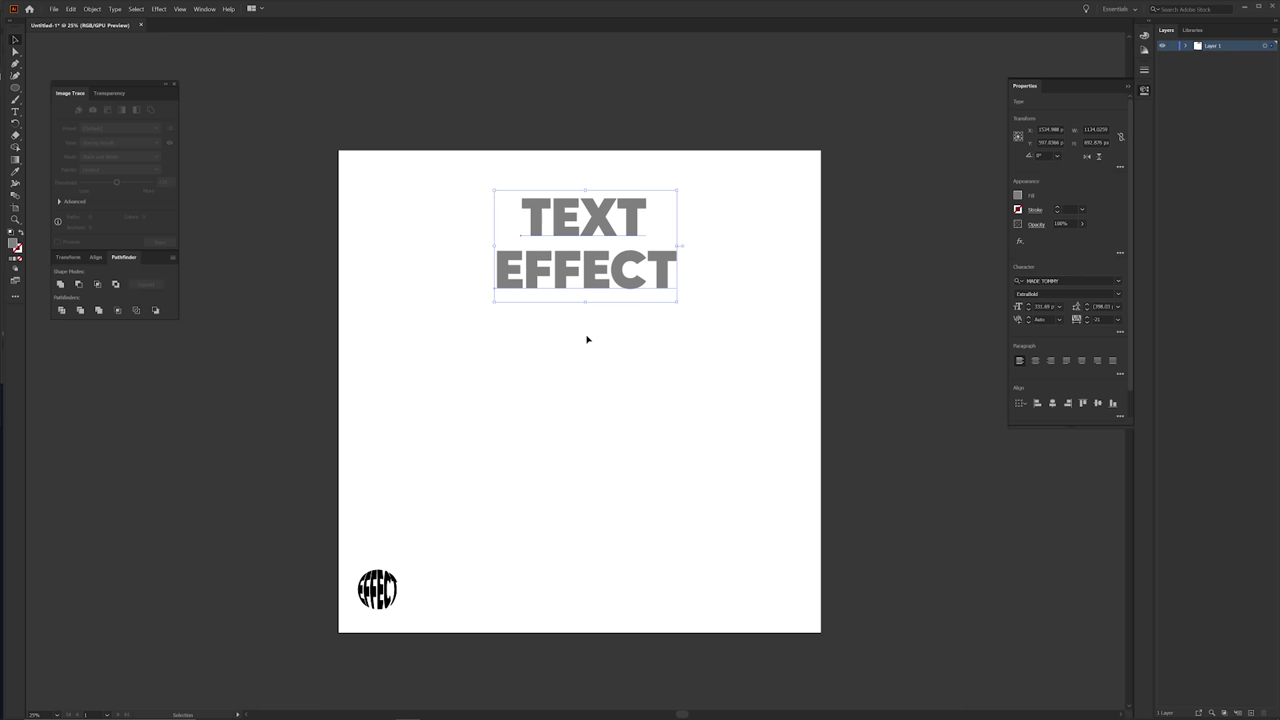
pyautogui.click(580, 332)
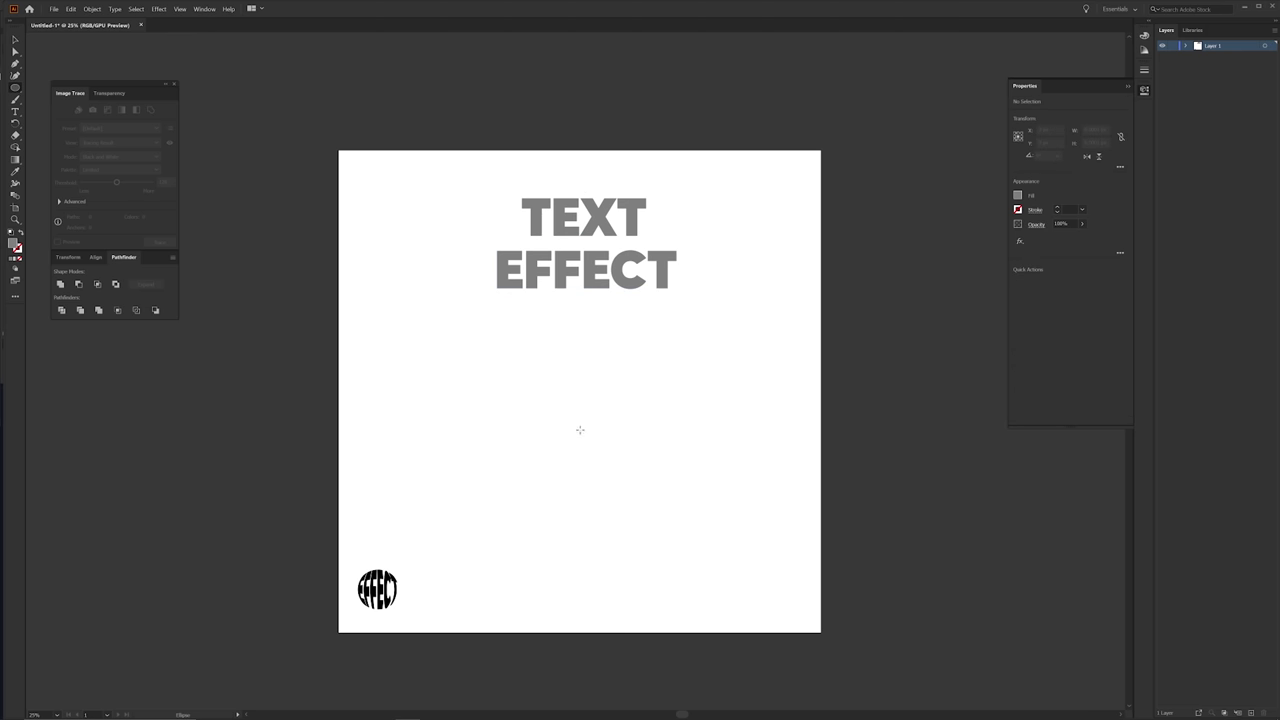
# Draw a circle about 1186 px across below the TEXT EFFECT lettering and fill it black
pyautogui.moveTo(585, 464); pyautogui.dragTo(650, 558)
pyautogui.press('a')
pyautogui.moveTo(607, 463); pyautogui.dragTo(610, 450)
pyautogui.doubleClick(12, 243)
pyautogui.moveTo(523, 414); pyautogui.dragTo(505, 430)
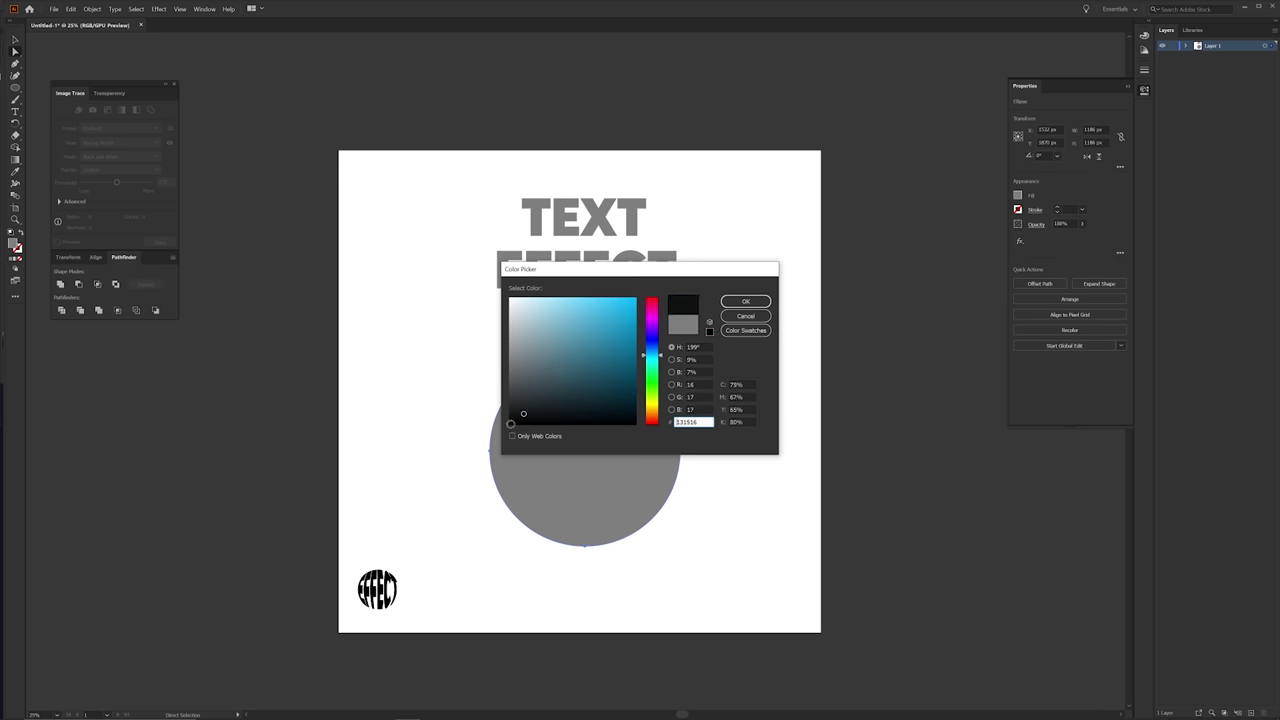
pyautogui.click(740, 304)
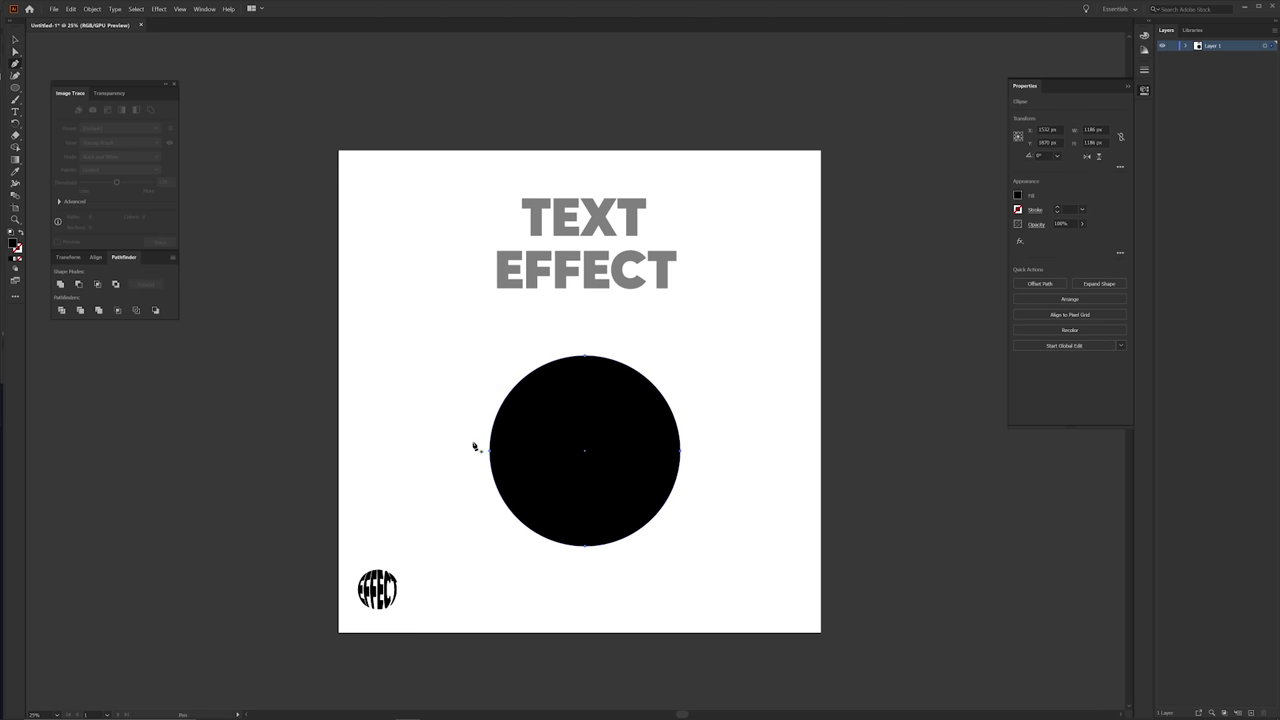
# Draw an S-shaped Pen path through the circle's centre, extending past its left and right edges
pyautogui.click(464, 450)
pyautogui.moveTo(584, 451); pyautogui.dragTo(636, 472)
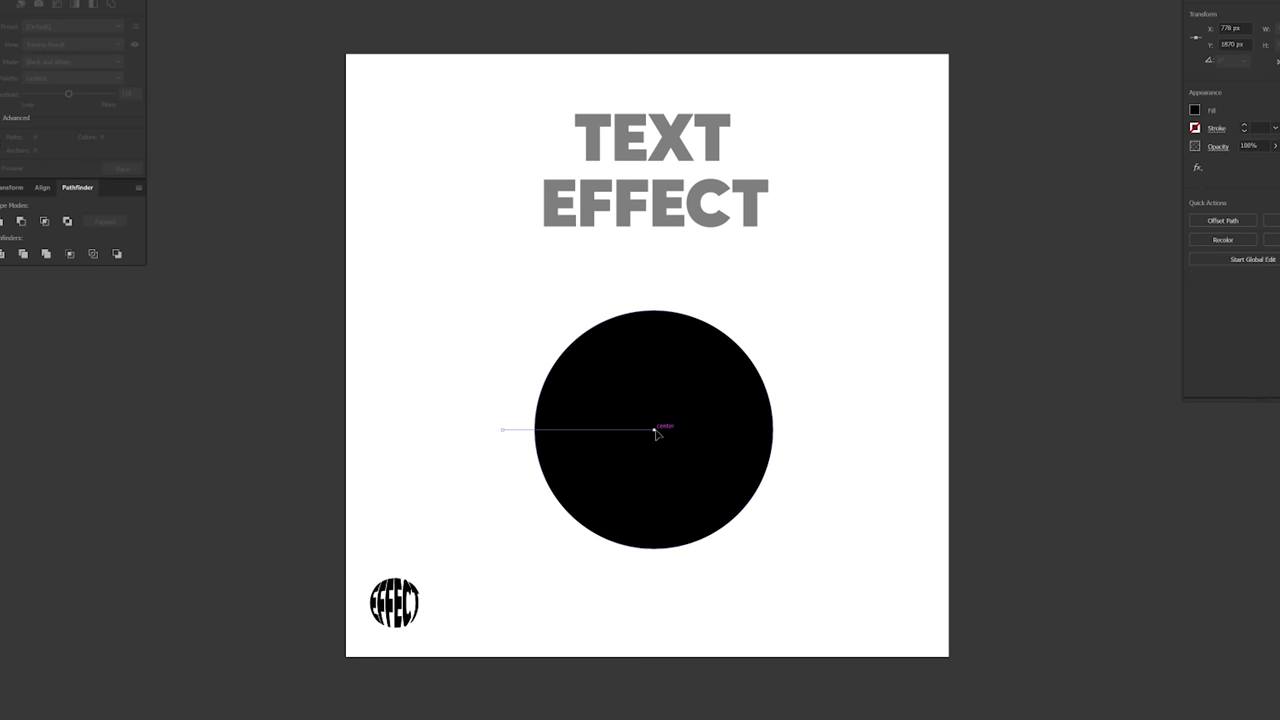
pyautogui.moveTo(719, 459); pyautogui.dragTo(744, 463)
pyautogui.click(818, 405)
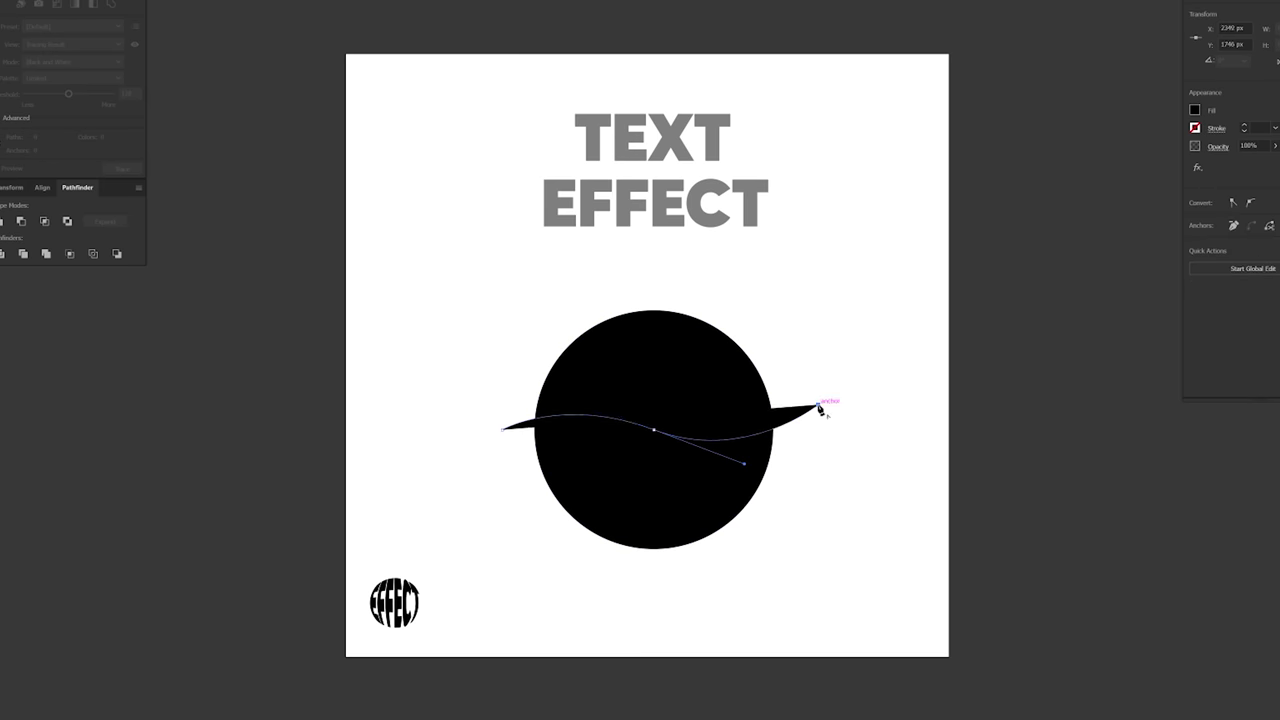
pyautogui.press('v')
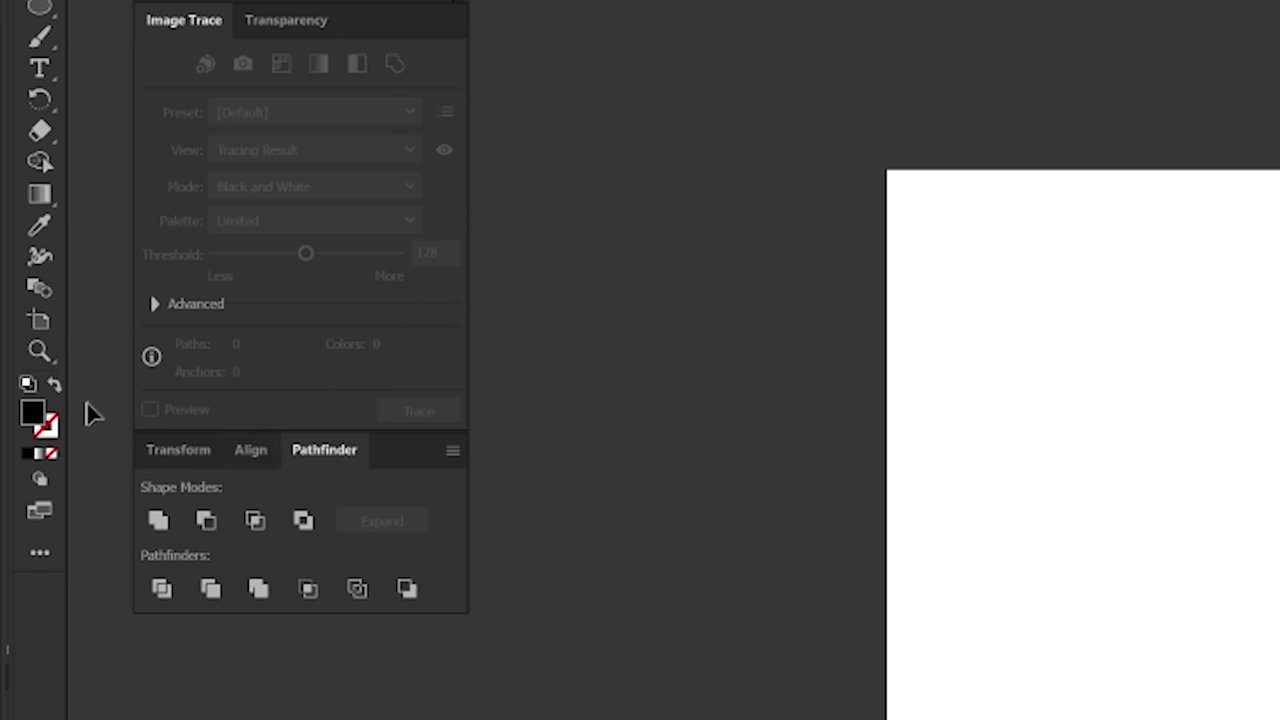
# Remove the curve's fill and give it a black stroke with a weight of 20 pt
pyautogui.click(56, 452)
pyautogui.click(55, 432)
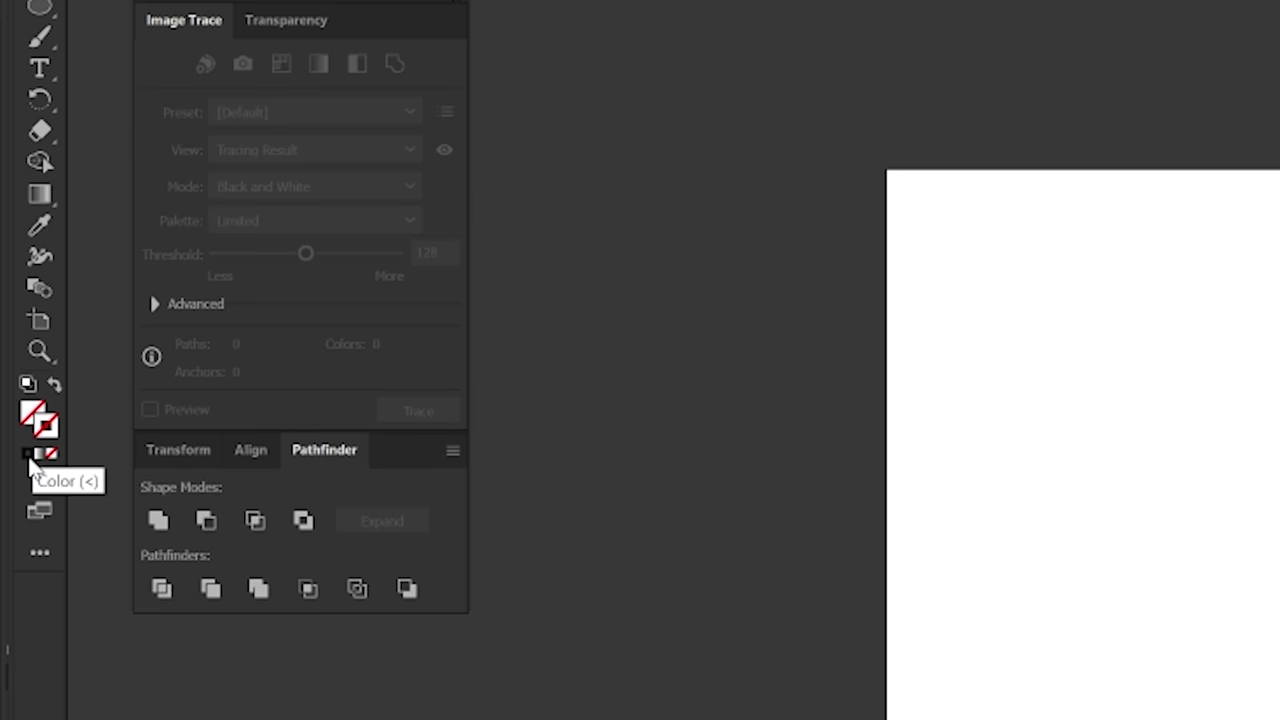
pyautogui.click(27, 453)
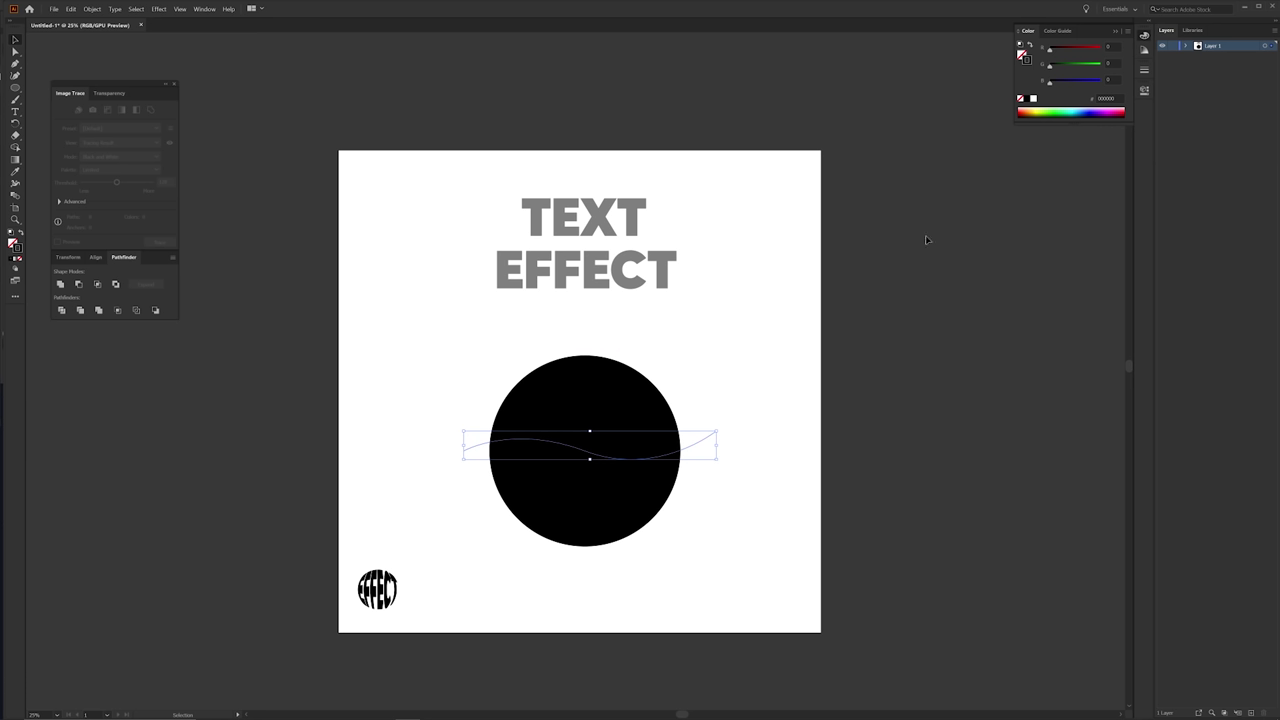
pyautogui.click(1145, 71)
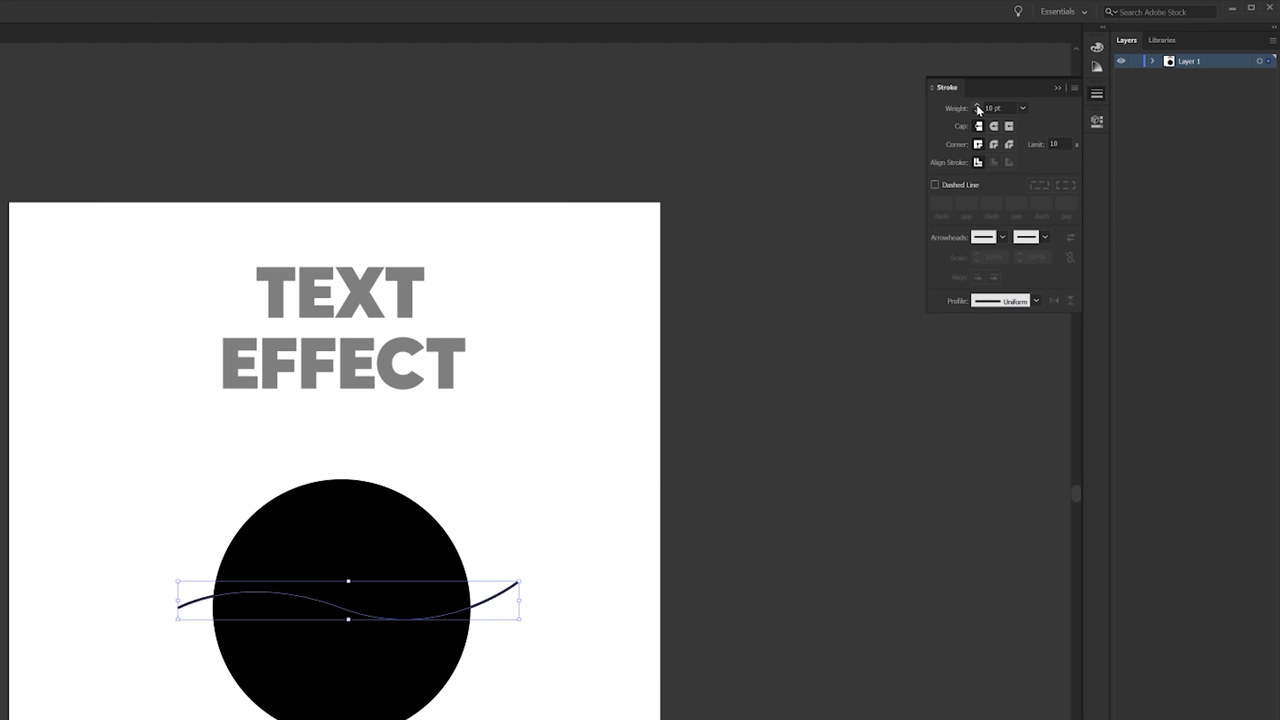
pyautogui.click(978, 107)
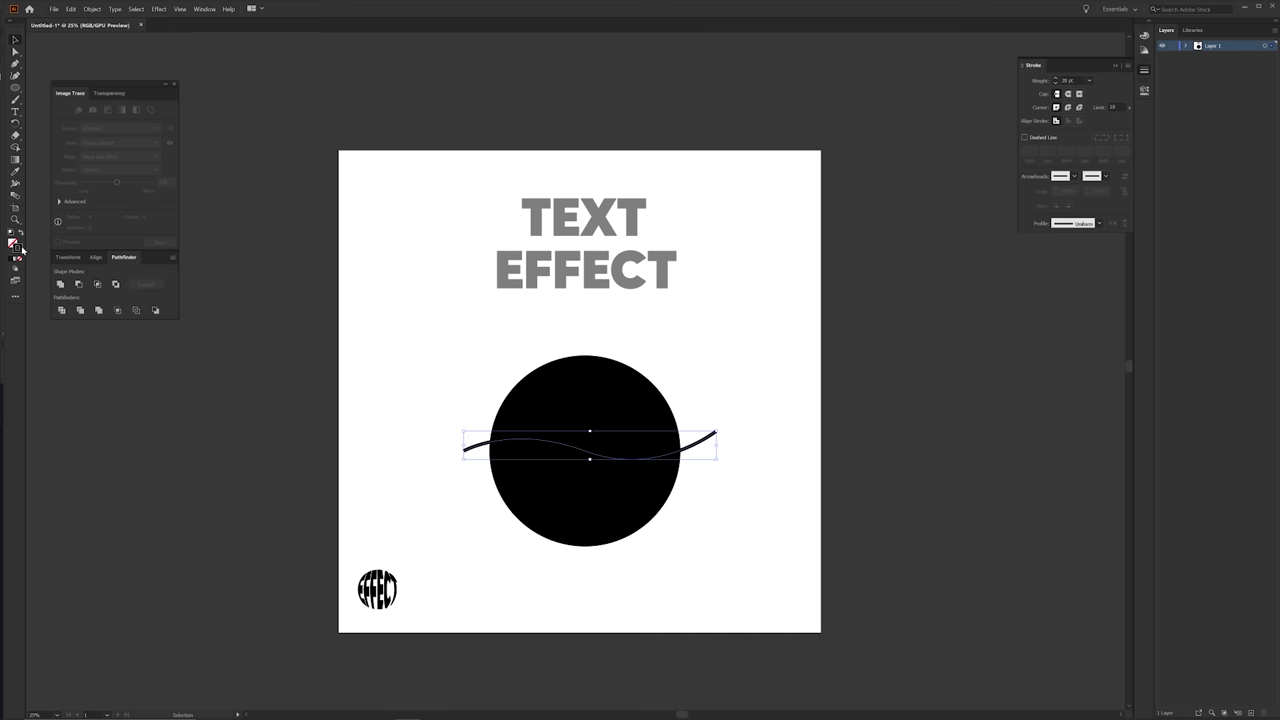
# Change the curve's stroke color to a medium blue
pyautogui.doubleClick(19, 249)
pyautogui.click(577, 339)
pyautogui.click(745, 300)
# Expand the blue curve into an outlined shape with both Fill and Stroke enabled
pyautogui.scroll(4, 609, 462)
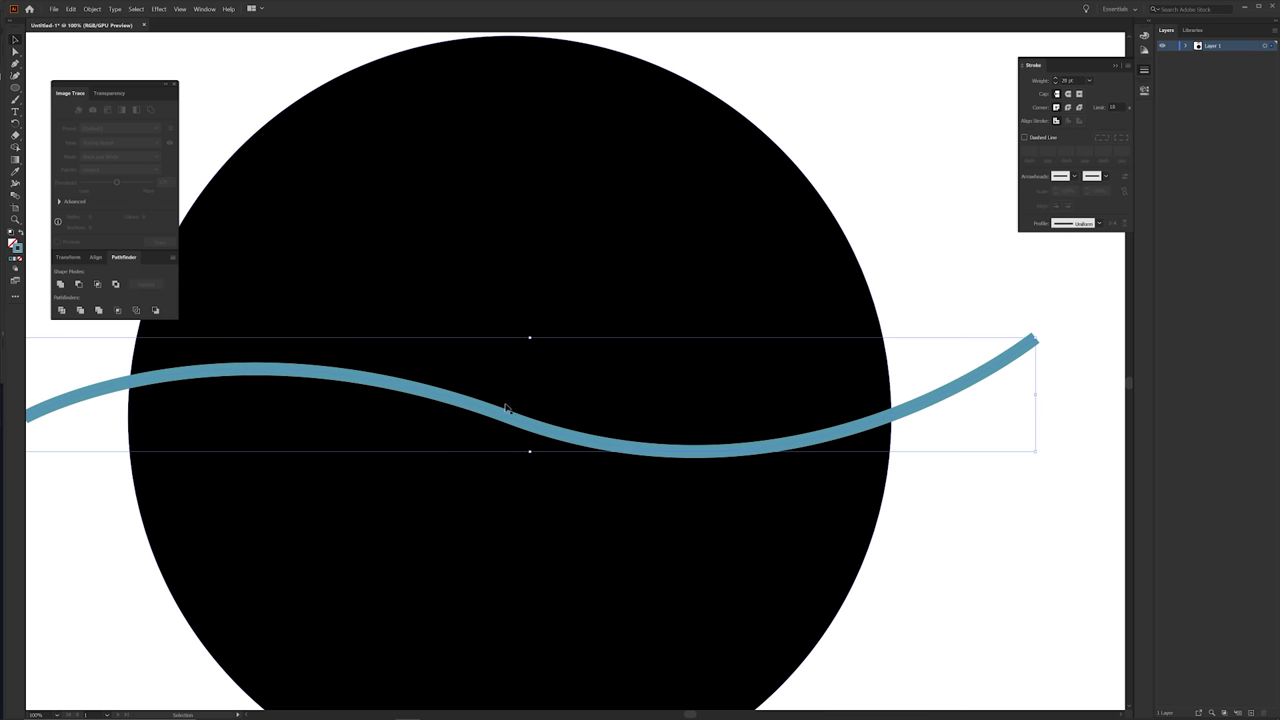
pyautogui.scroll(-3, 526, 347)
pyautogui.moveTo(516, 340); pyautogui.dragTo(565, 421)
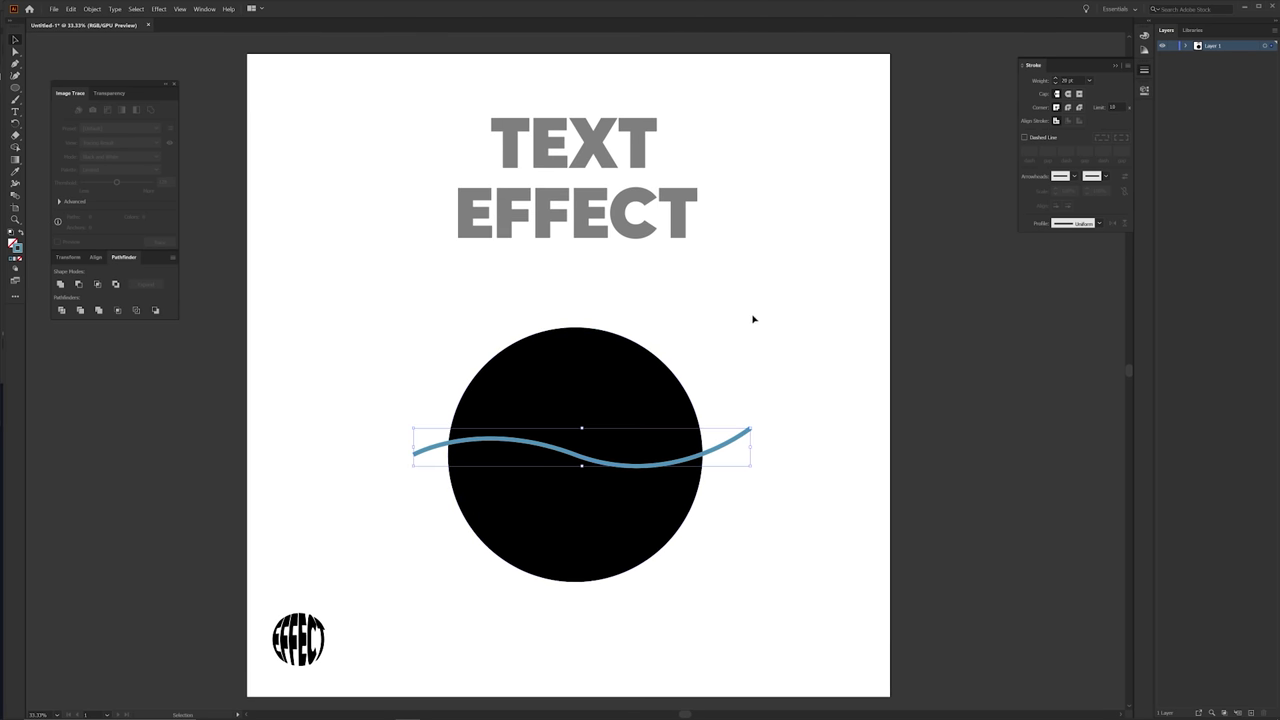
pyautogui.click(91, 10)
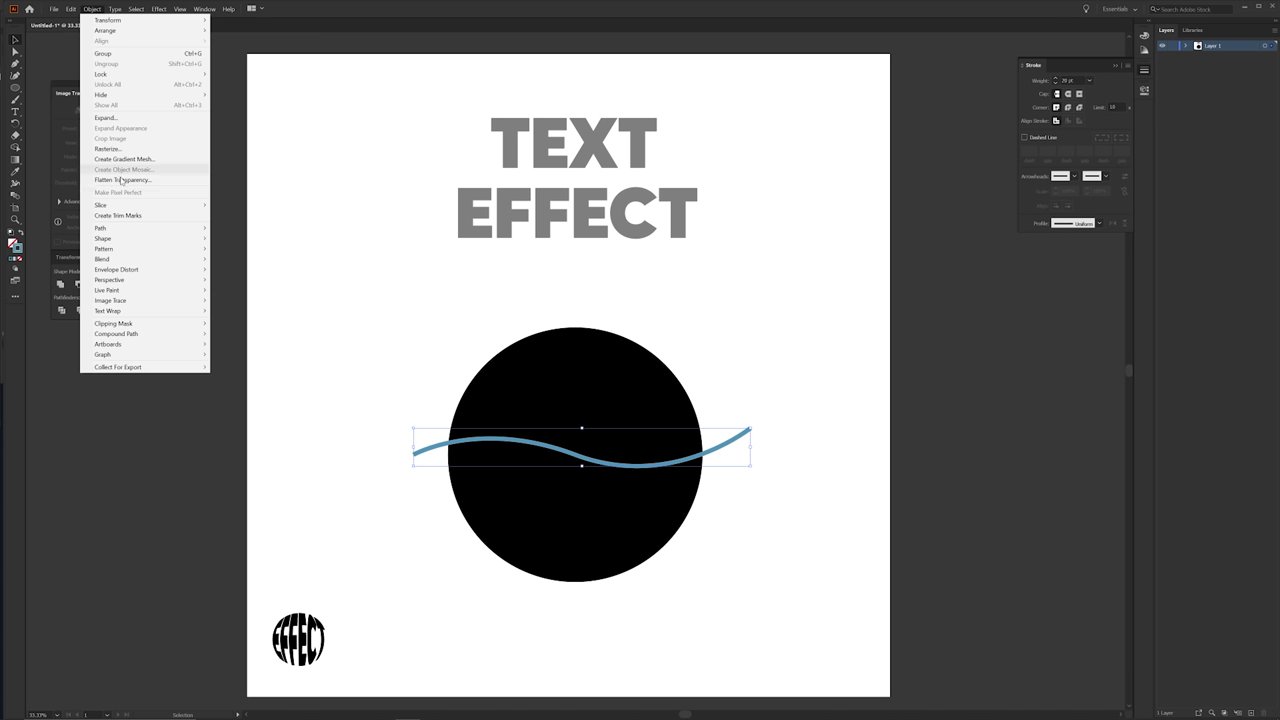
pyautogui.moveTo(123, 237)
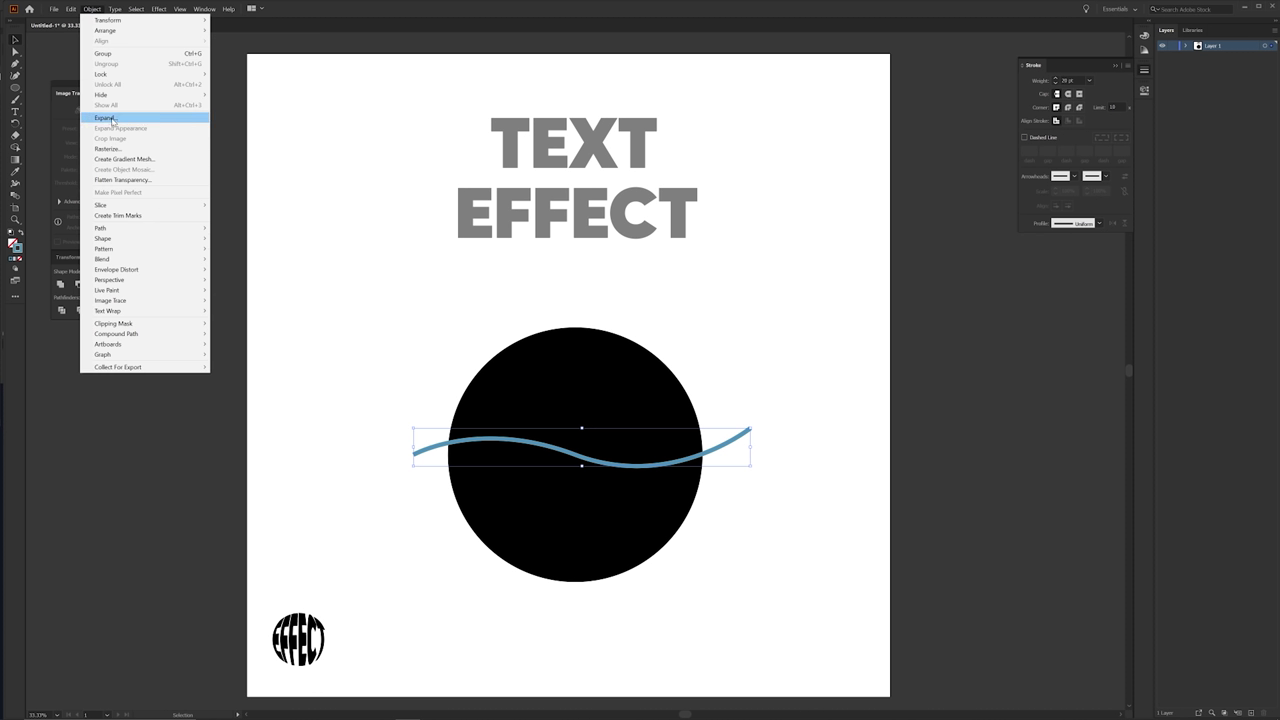
pyautogui.click(177, 122)
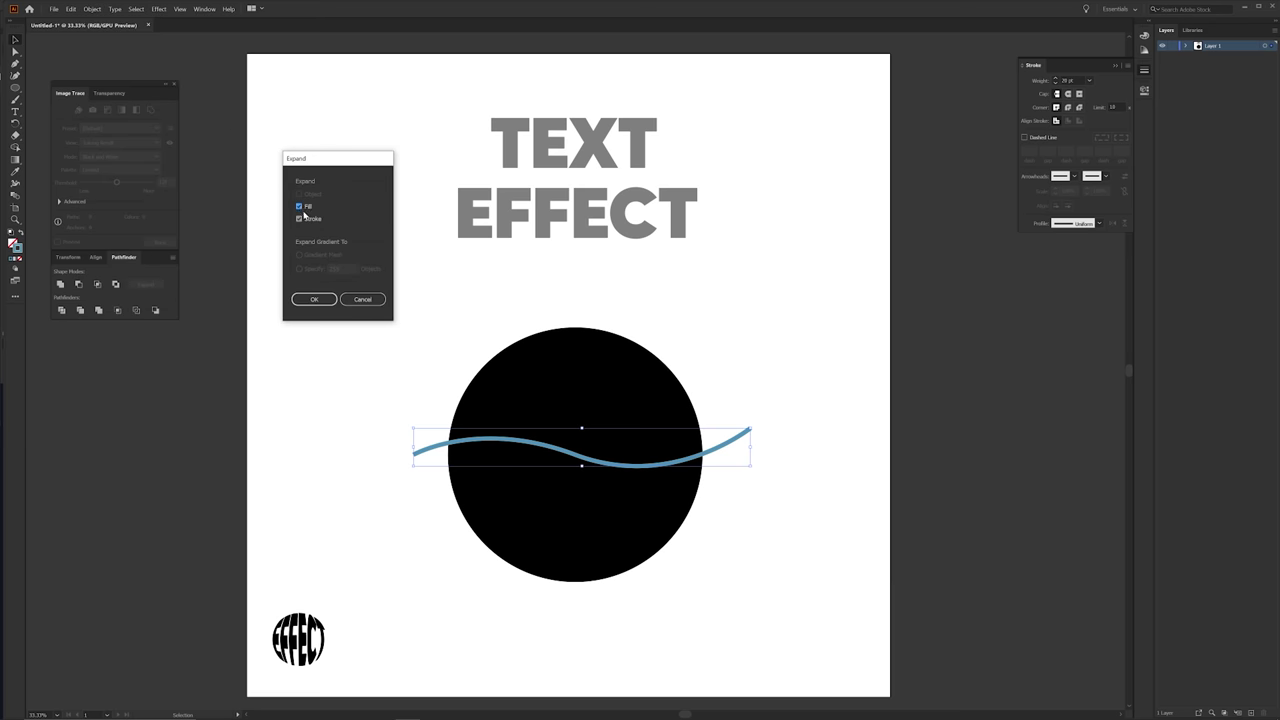
pyautogui.click(315, 299)
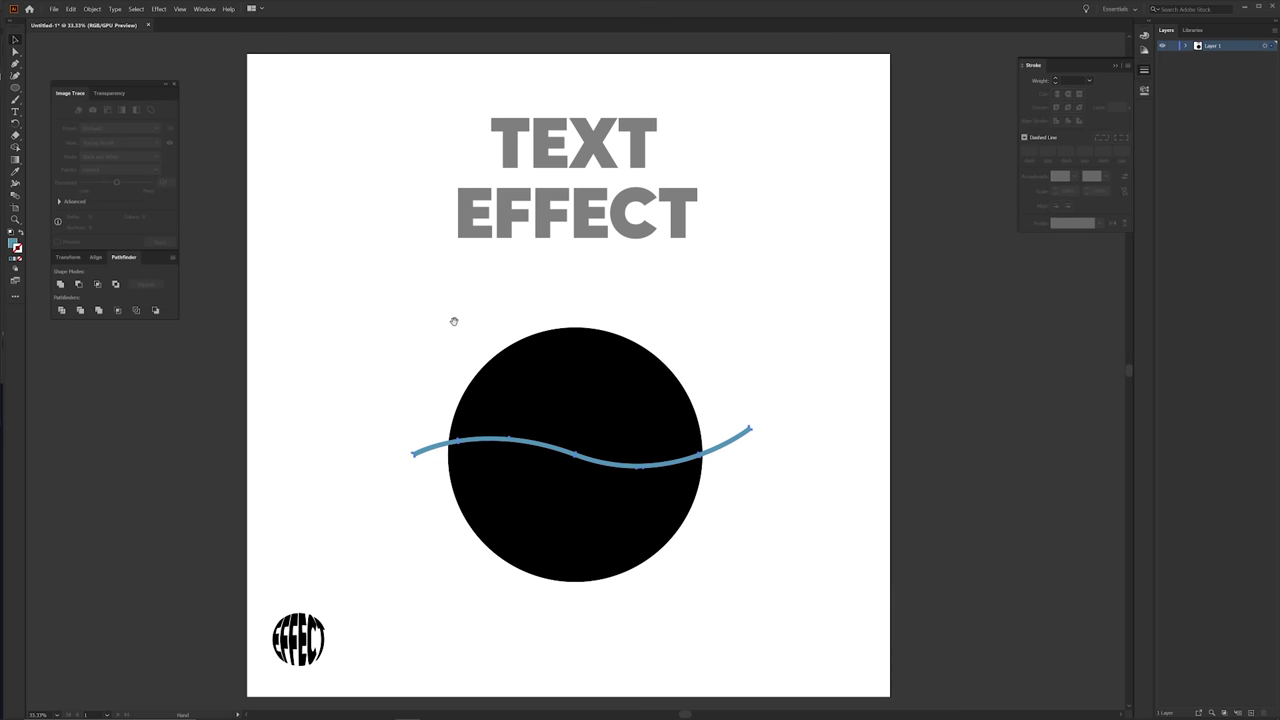
# Select the black circle and the outlined blue curve together for the Shape Builder
pyautogui.moveTo(454, 320); pyautogui.dragTo(436, 298)
pyautogui.scroll(2, 570, 460)
pyautogui.scroll(-2, 571, 461)
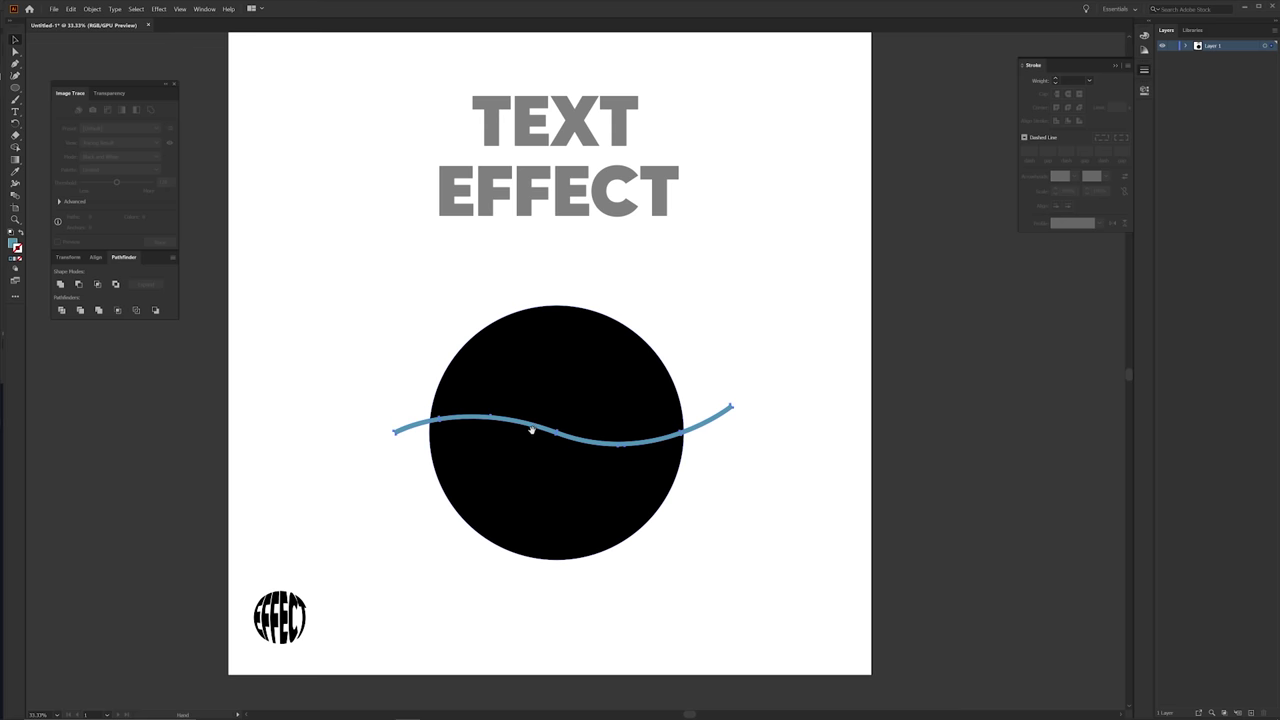
pyautogui.moveTo(531, 429); pyautogui.dragTo(535, 449)
pyautogui.moveTo(779, 575); pyautogui.dragTo(779, 575)
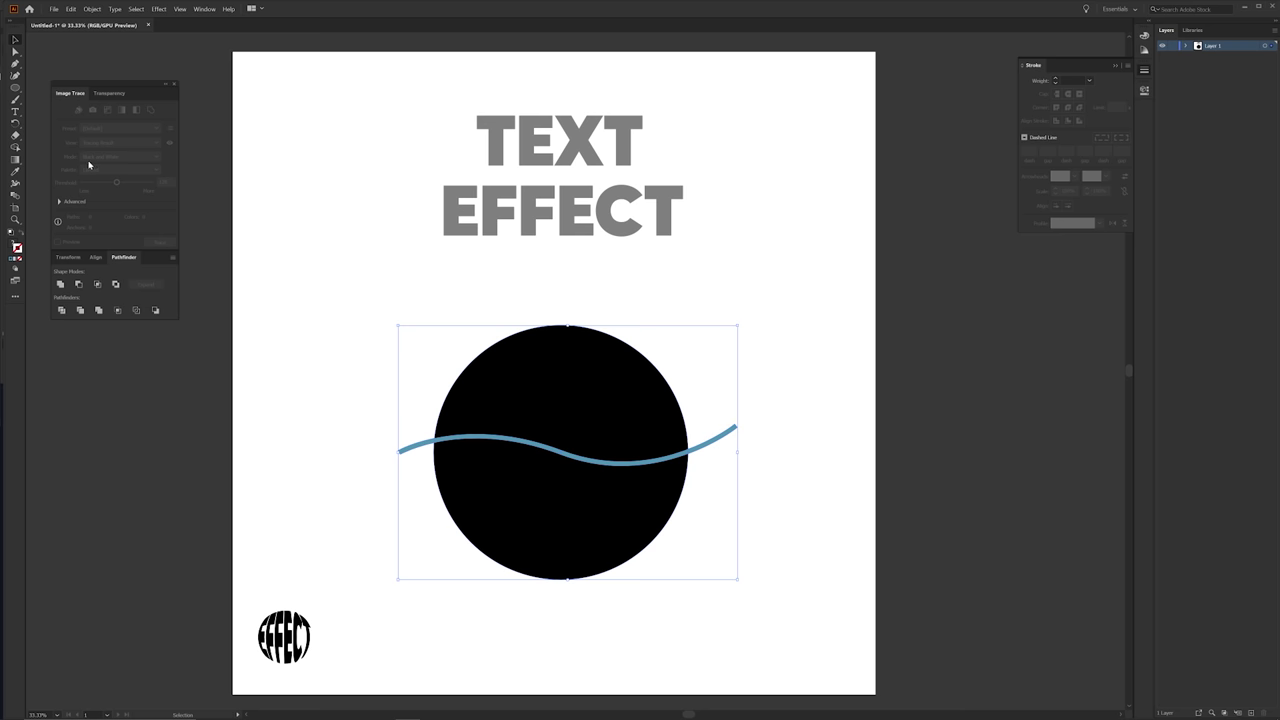
pyautogui.hotkey('shift', 'm')
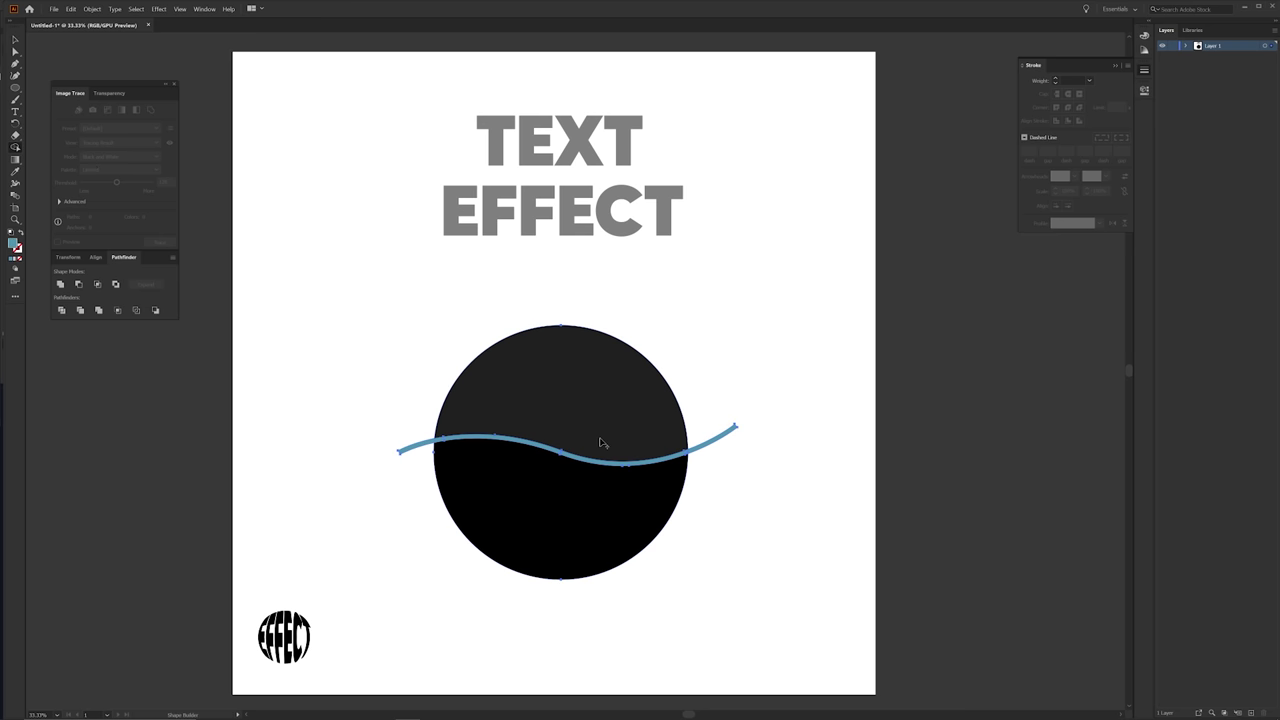
pyautogui.keyDown('alt'); pyautogui.click(496, 429); pyautogui.keyUp('alt')
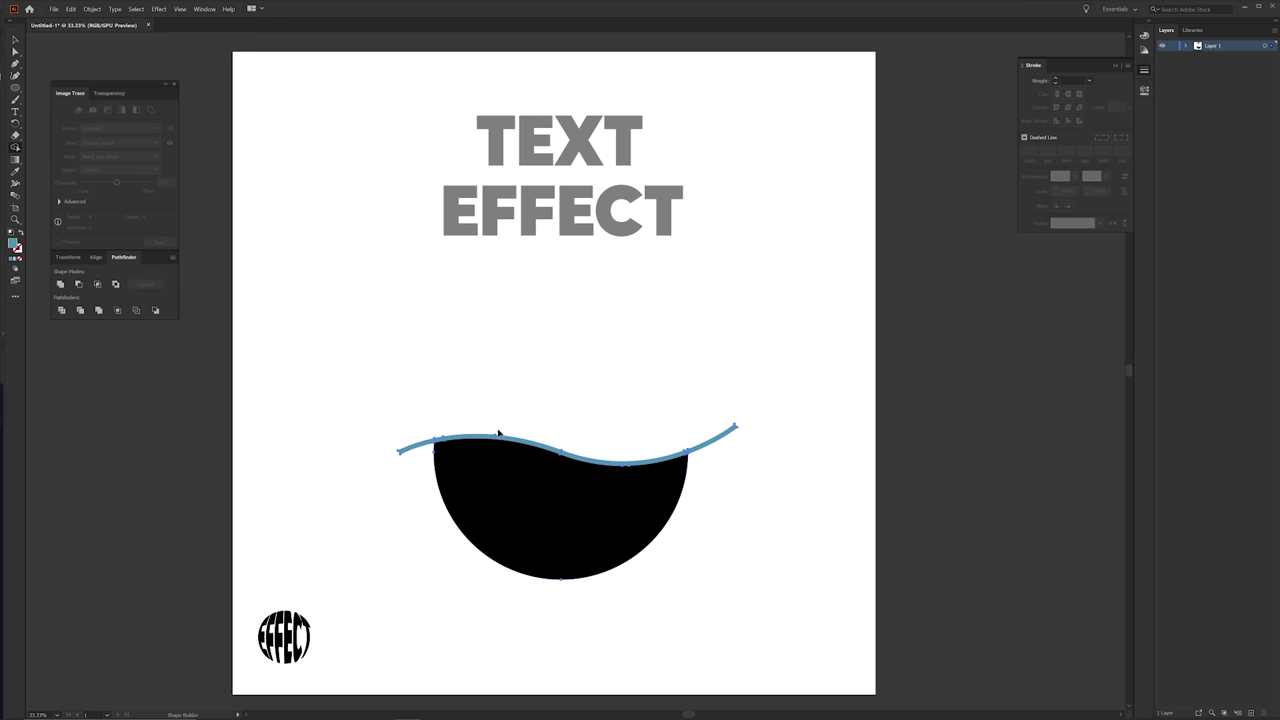
pyautogui.hotkey('ctrl', 'z')
pyautogui.keyDown('alt'); pyautogui.click(546, 477); pyautogui.keyUp('alt')
pyautogui.hotkey('ctrl', 'z')
pyautogui.keyDown('alt'); pyautogui.click(706, 445); pyautogui.keyUp('alt')
pyautogui.hotkey('ctrl', 'z')
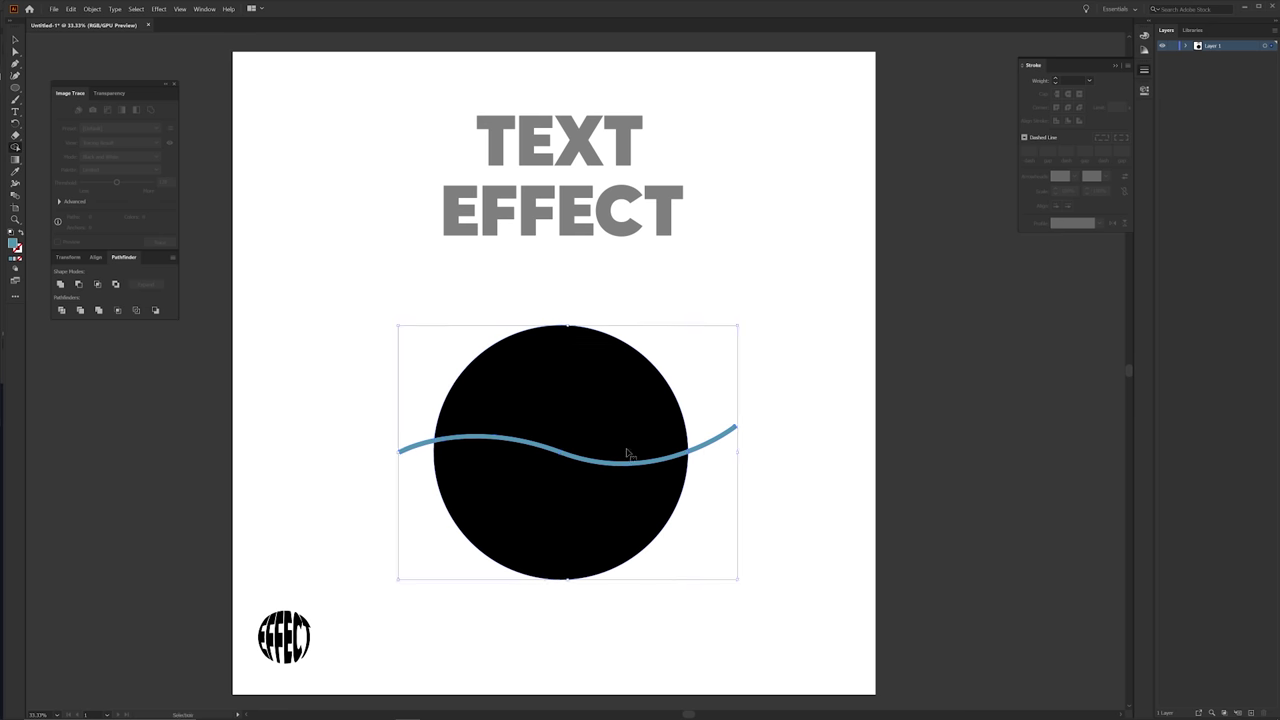
# Remove the blue curve with the Shape Builder, splitting the circle into two halves along an S-shaped gap
pyautogui.keyDown('alt'); pyautogui.click(575, 458); pyautogui.keyUp('alt')
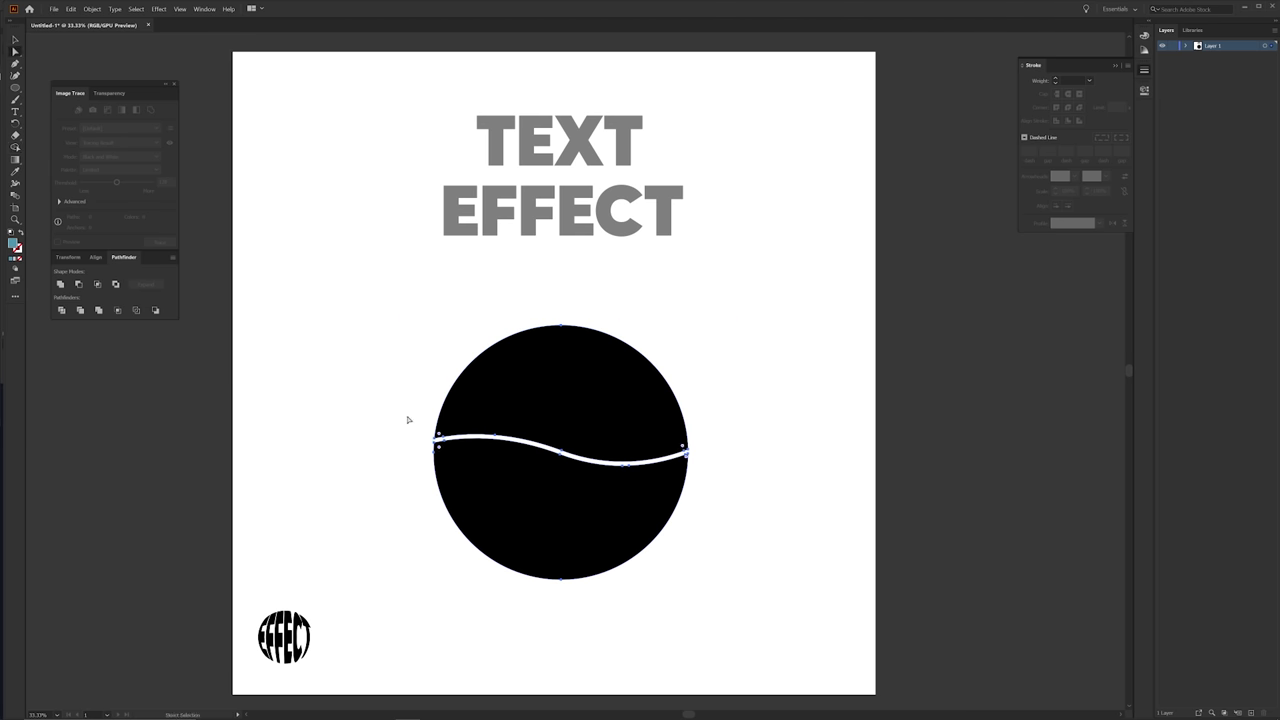
pyautogui.moveTo(405, 415); pyautogui.dragTo(454, 412)
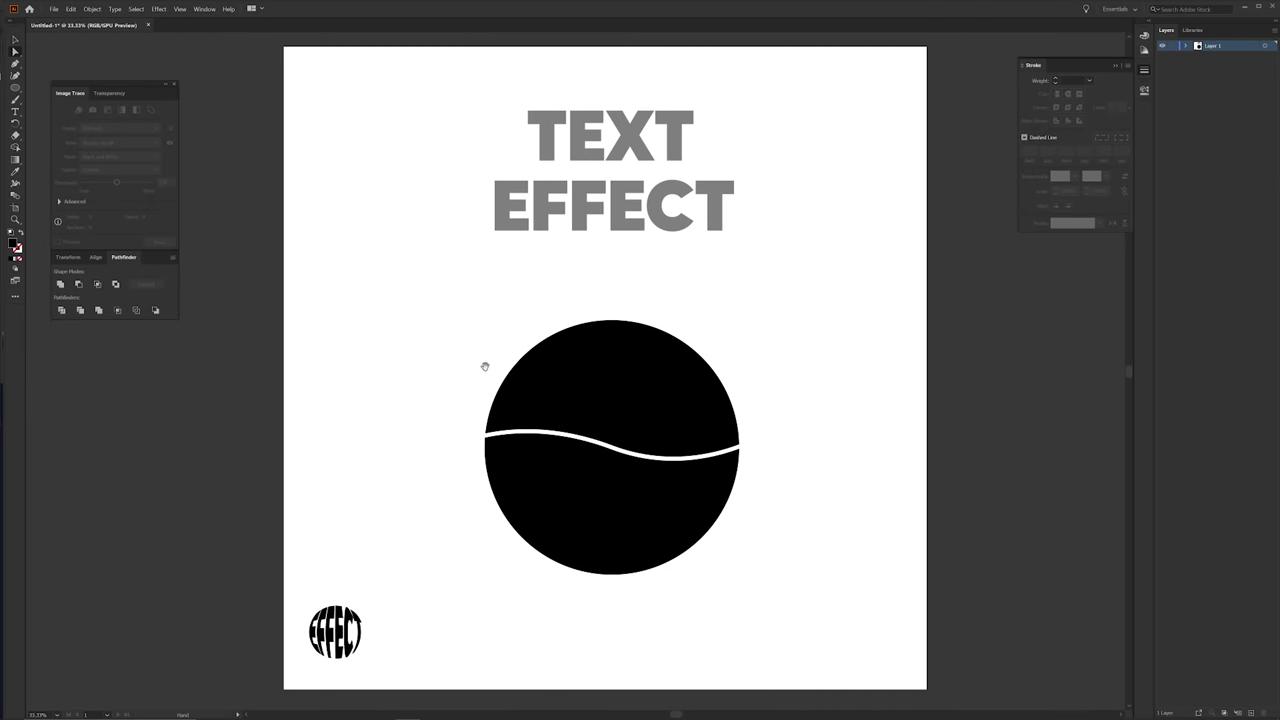
# Move the word TEXT behind the circle's upper half and scale it slightly wider than the circle
pyautogui.press('v')
pyautogui.moveTo(640, 140); pyautogui.dragTo(752, 400)
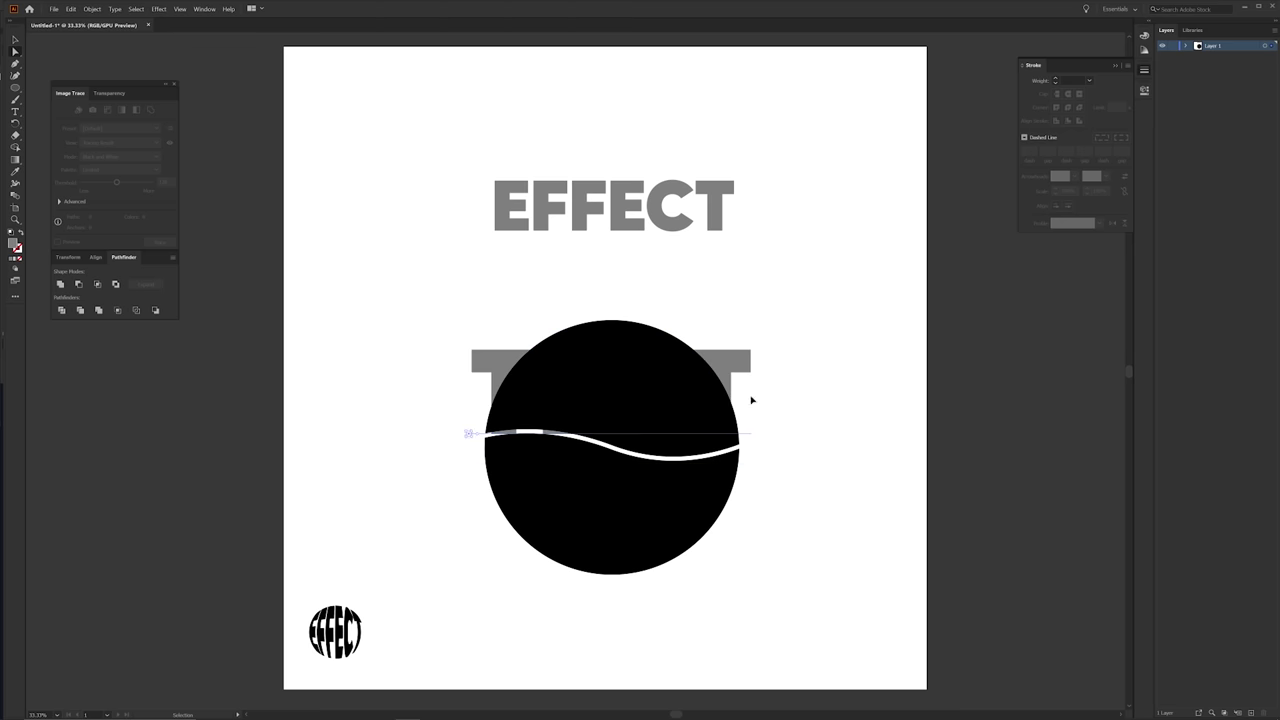
pyautogui.click(768, 393)
pyautogui.moveTo(680, 378); pyautogui.dragTo(637, 350)
# Bring the circle's upper half to the front of the stacking order
pyautogui.scroll(1, 645, 349)
pyautogui.click(629, 271)
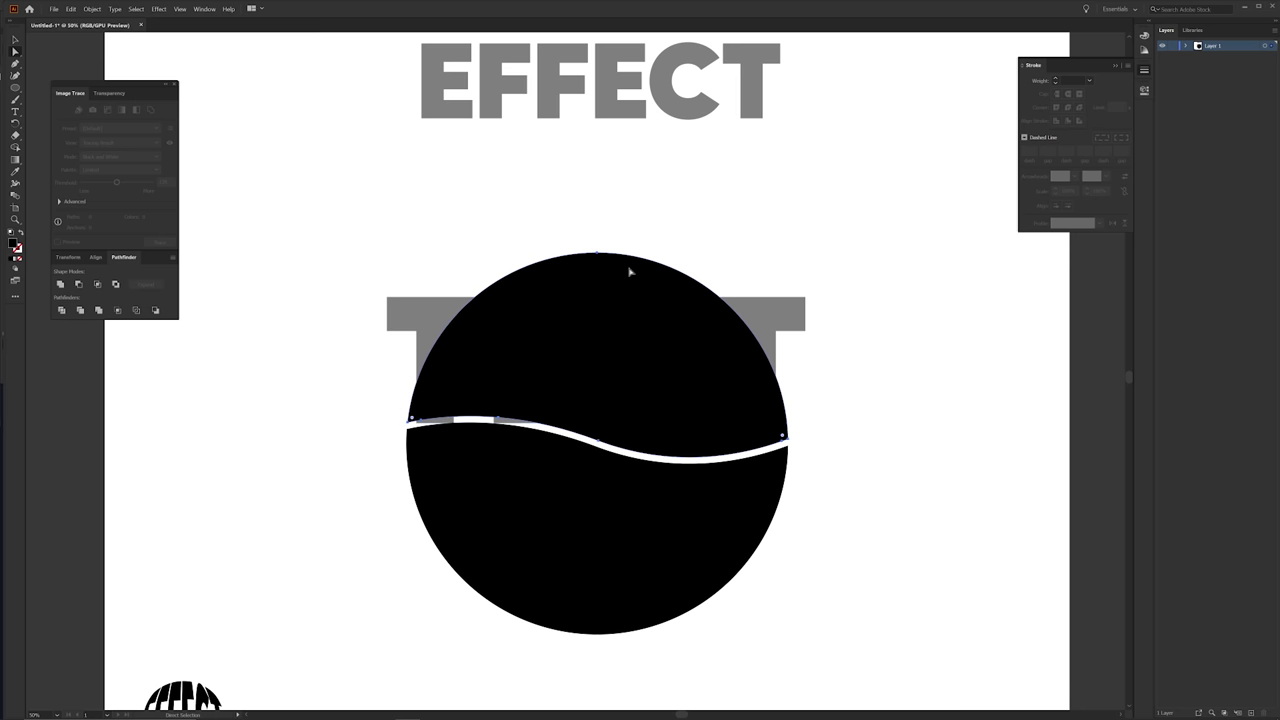
pyautogui.rightClick(629, 270)
pyautogui.moveTo(720, 424)
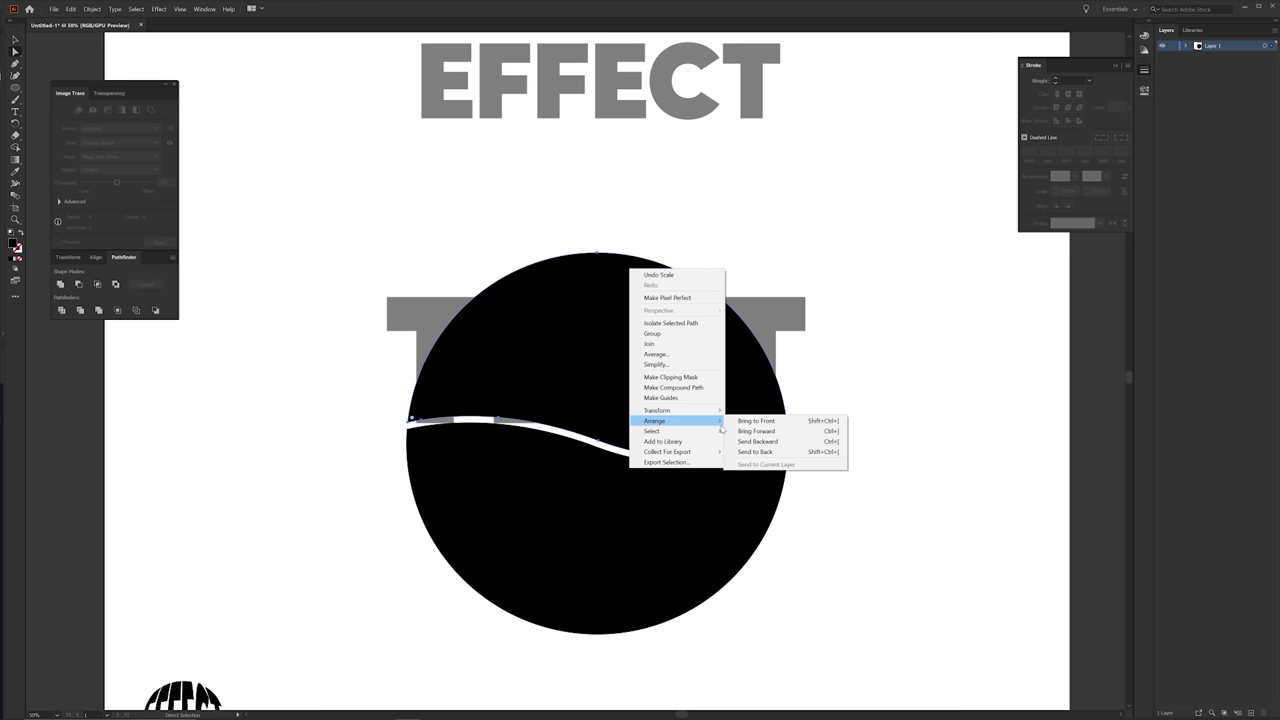
pyautogui.click(764, 421)
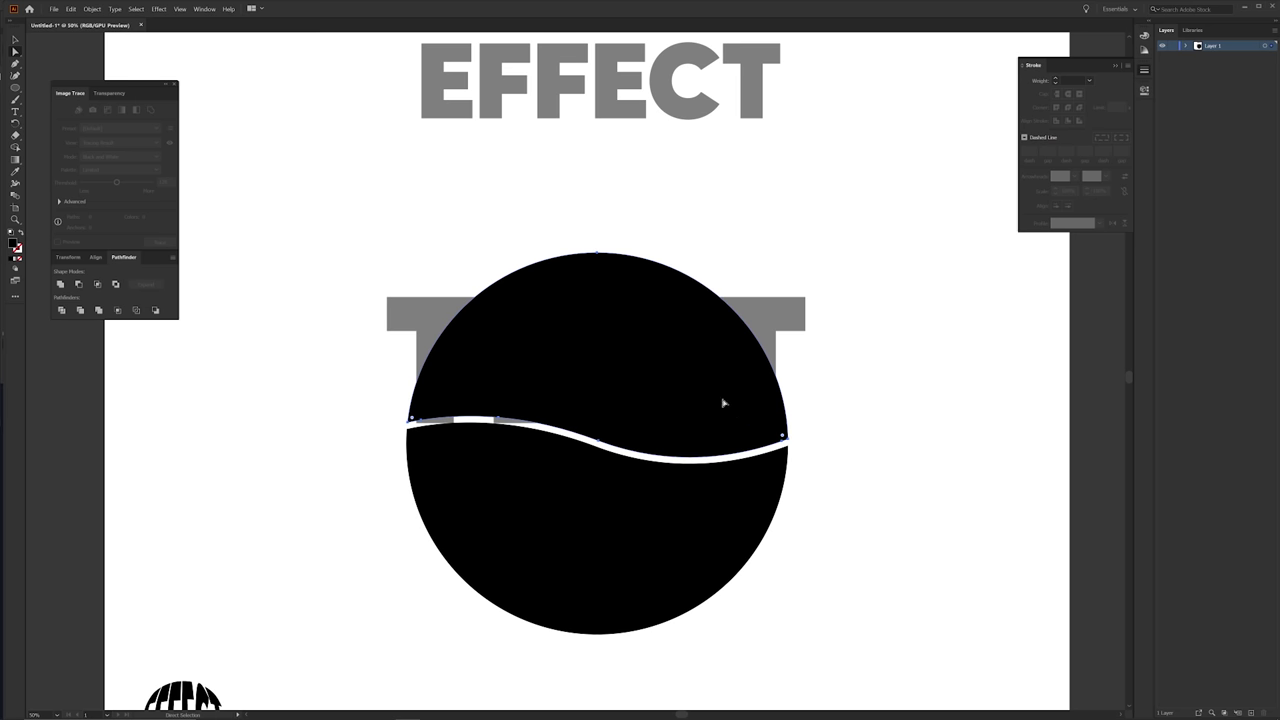
# Warp TEXT into the circle's upper half using Envelope Distort, Make with Top Object
pyautogui.moveTo(401, 291); pyautogui.dragTo(820, 371)
pyautogui.click(92, 9)
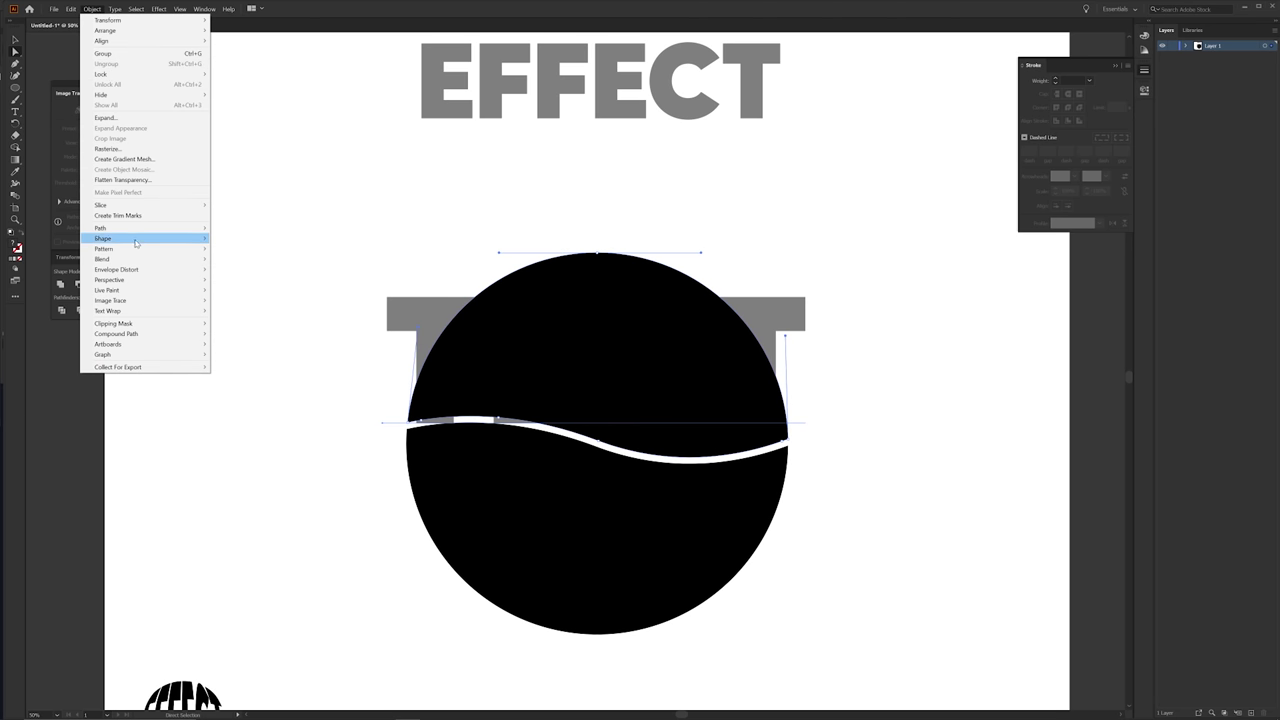
pyautogui.moveTo(127, 272)
pyautogui.click(251, 290)
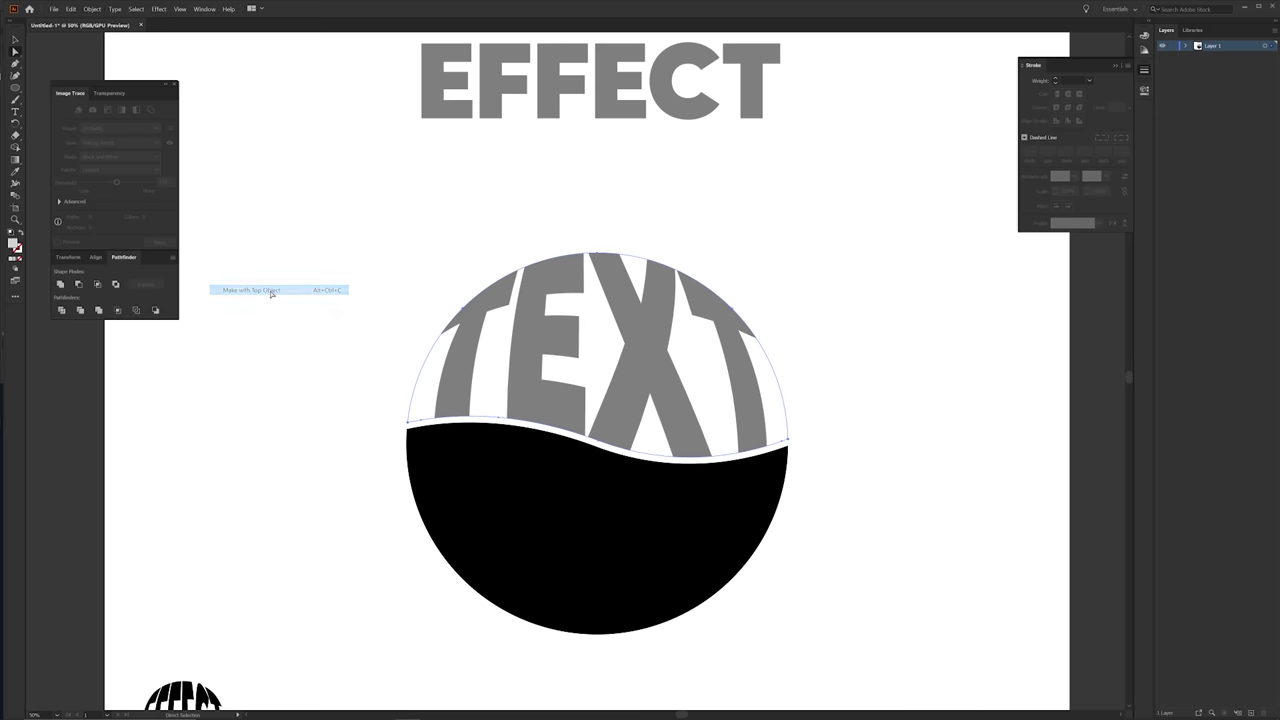
# Move EFFECT behind the circle's lower half and warp it into that shape with Envelope Distort, Make with Top Object
pyautogui.scroll(-2, 330, 280)
pyautogui.moveTo(360, 265); pyautogui.dragTo(487, 238)
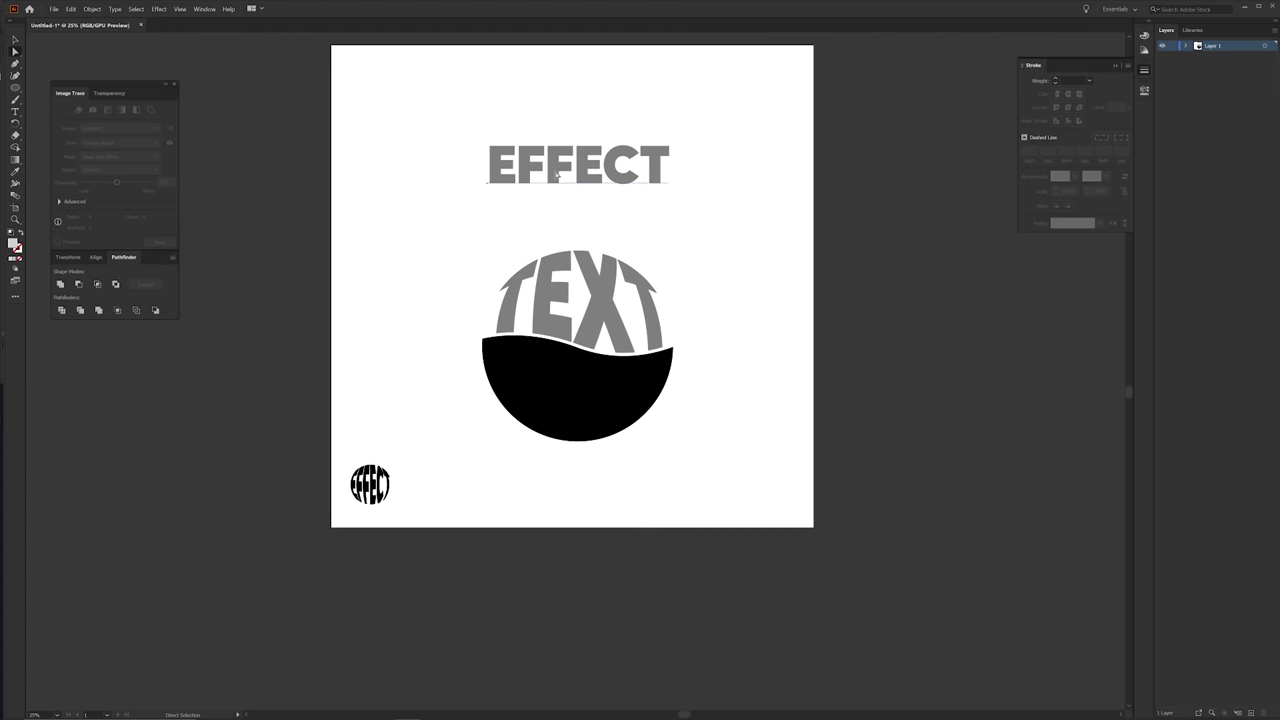
pyautogui.moveTo(583, 162); pyautogui.dragTo(585, 381)
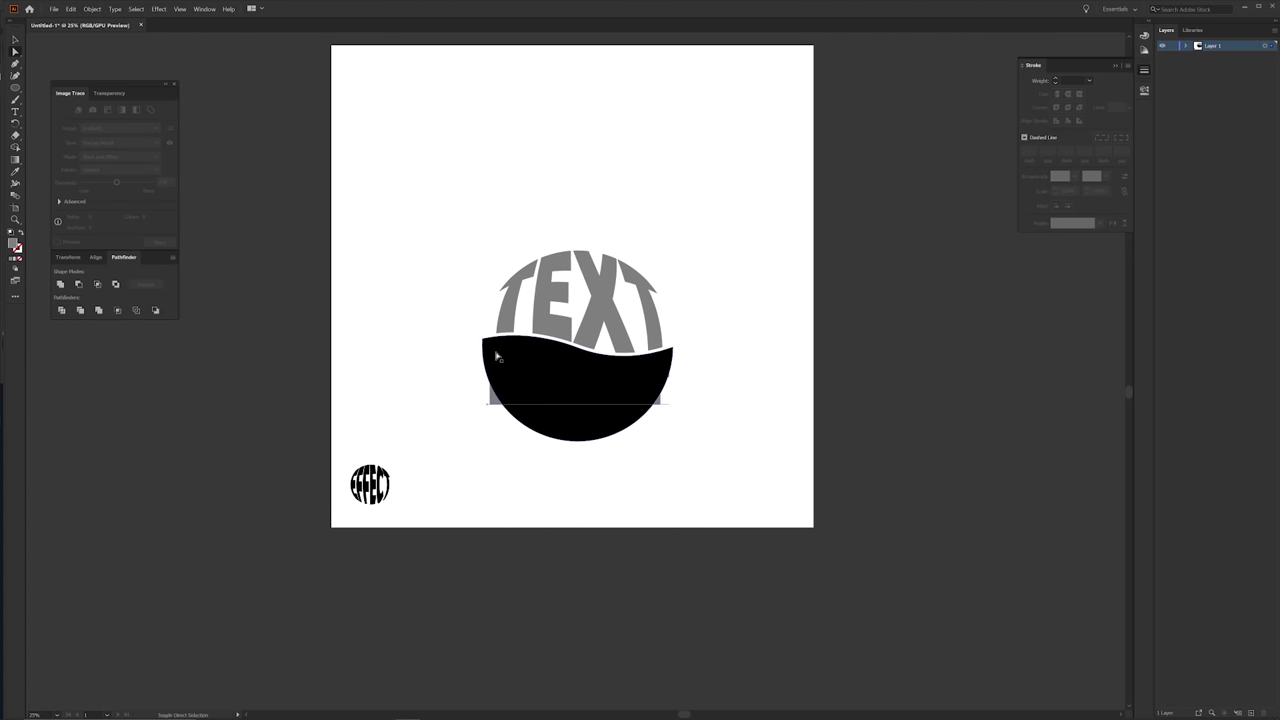
pyautogui.click(95, 8)
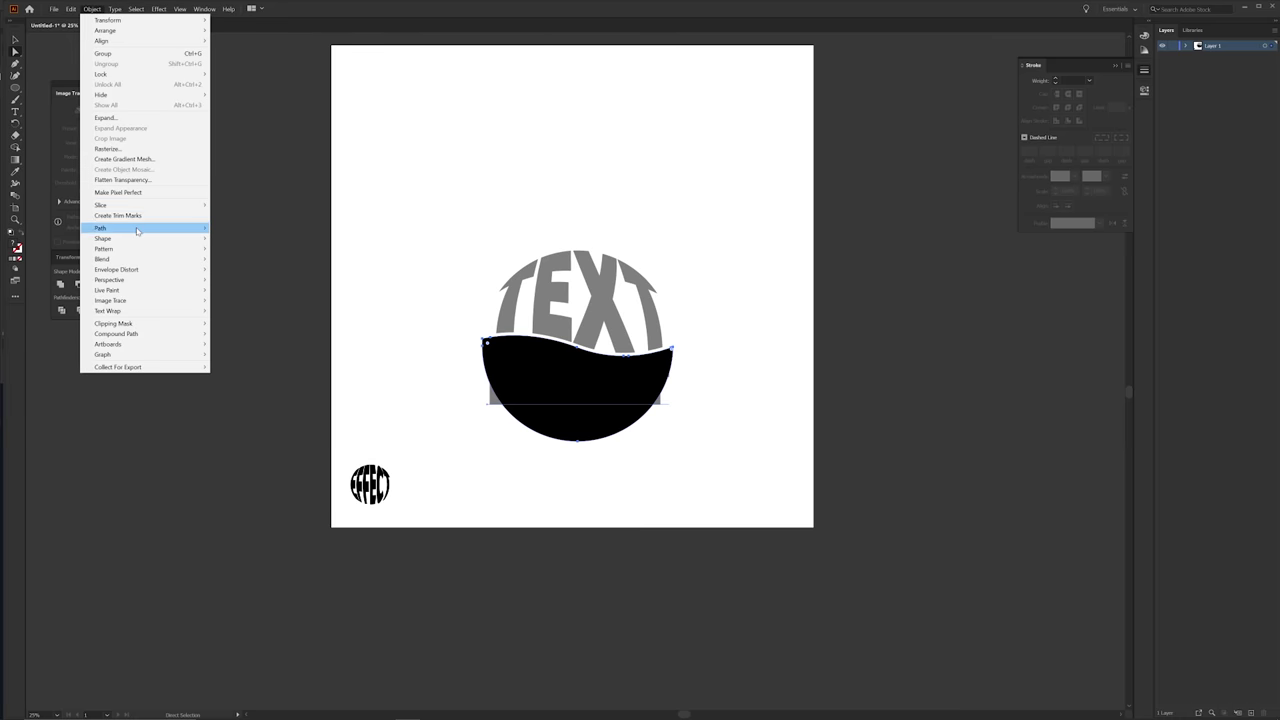
pyautogui.moveTo(128, 270)
pyautogui.click(250, 290)
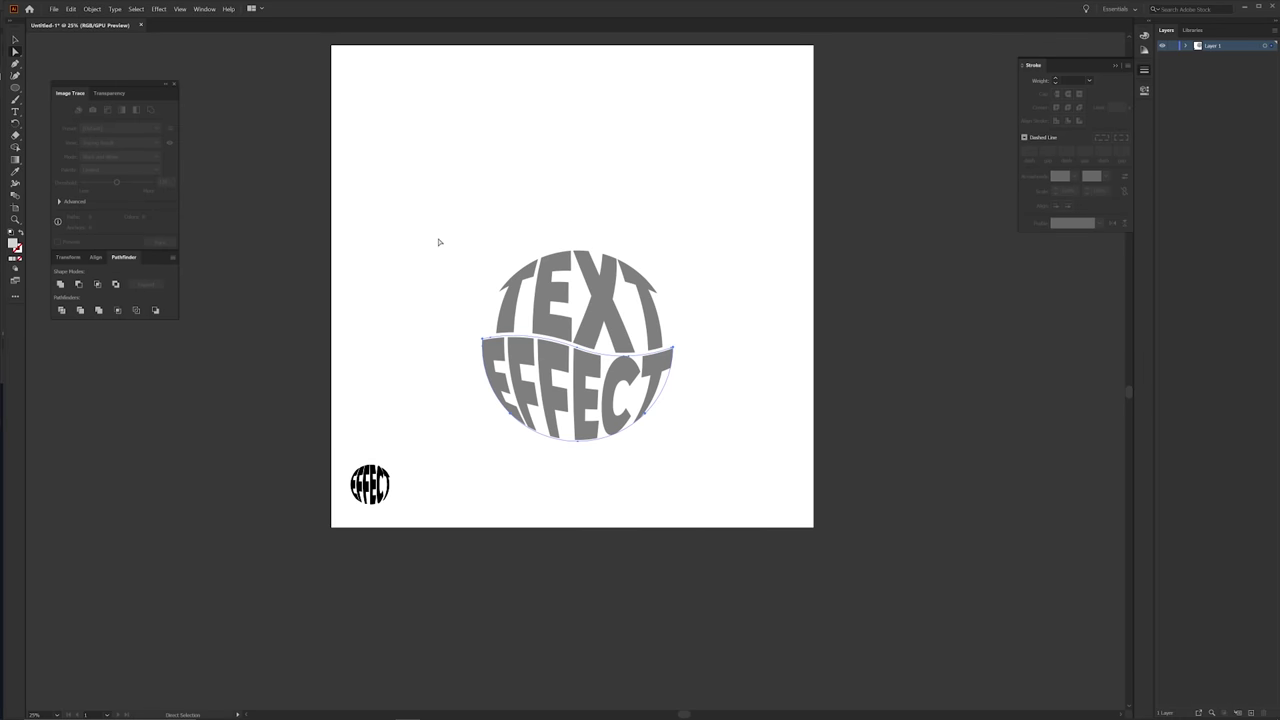
# Copy the circular TEXT EFFECT artwork and paste it into the Photoshop document as a small, centred vector smart object
pyautogui.moveTo(546, 209); pyautogui.dragTo(359, 211)
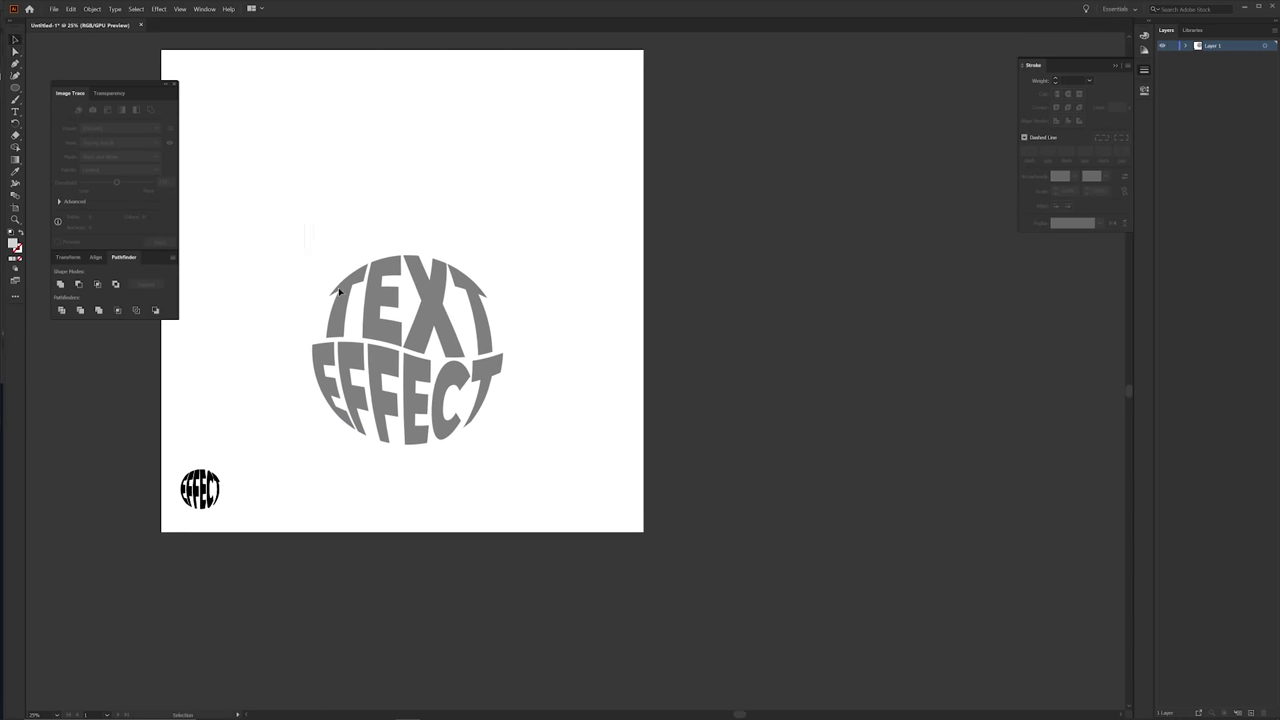
pyautogui.moveTo(339, 291); pyautogui.dragTo(500, 409)
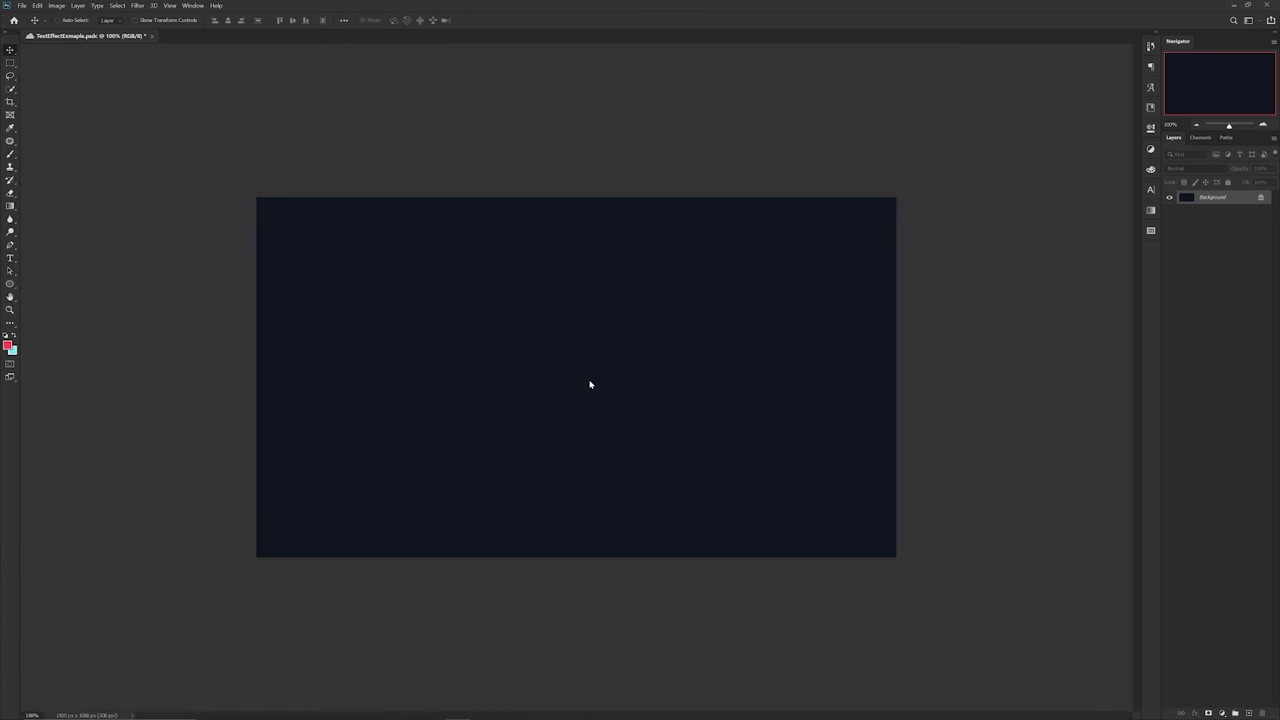
pyautogui.hotkey('ctrl', 'v')
pyautogui.moveTo(756, 378); pyautogui.dragTo(703, 391)
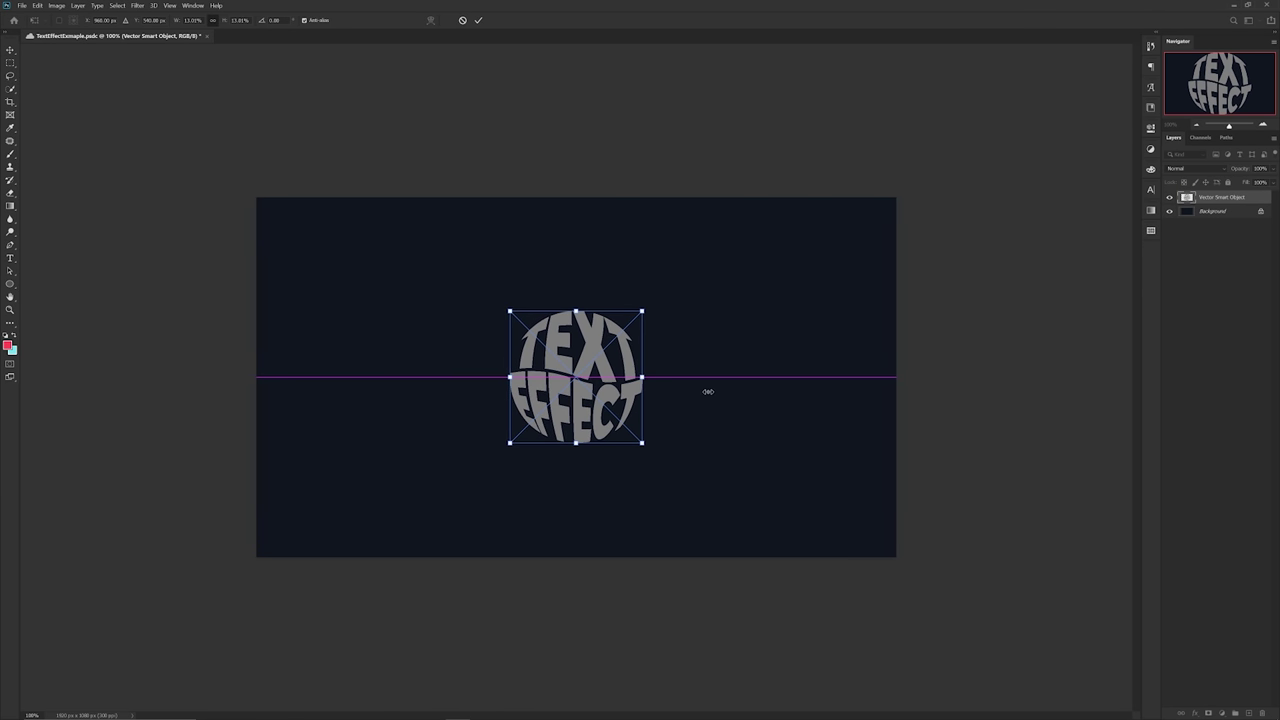
pyautogui.press('Return')
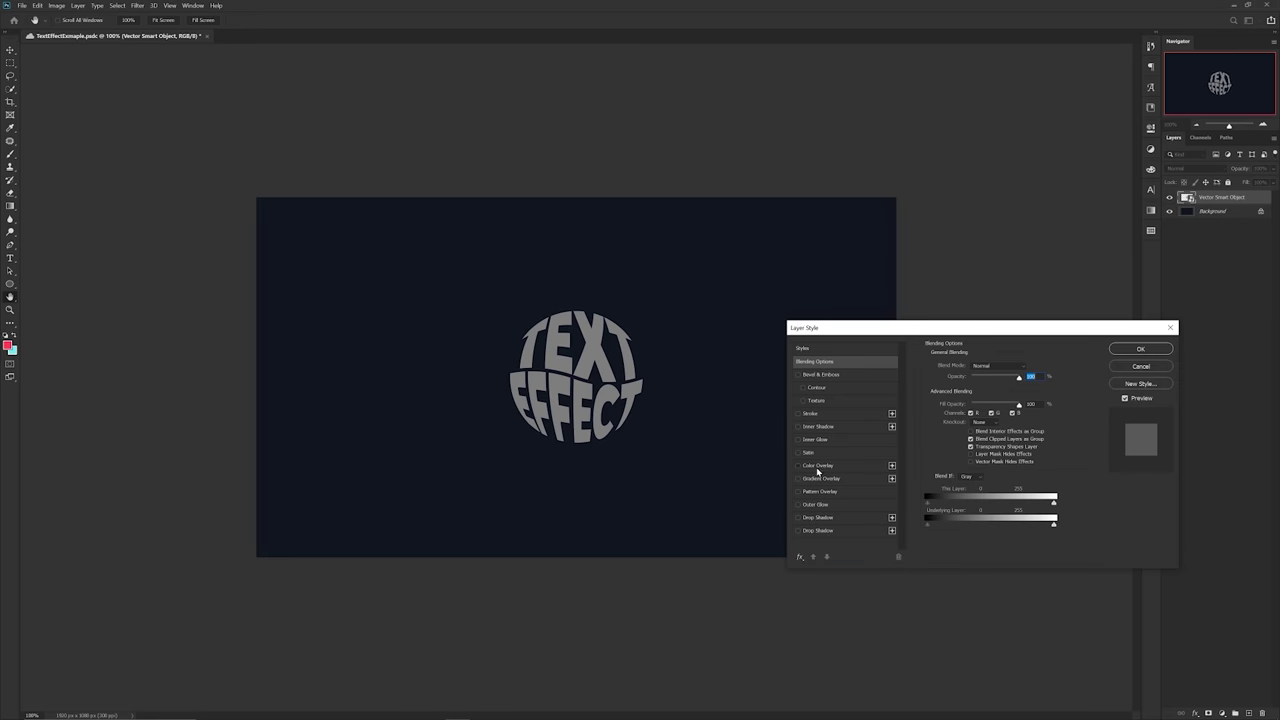
# Apply an orange Color Overlay at 100% opacity to the circular TEXT EFFECT artwork
pyautogui.click(816, 465)
pyautogui.click(1028, 367)
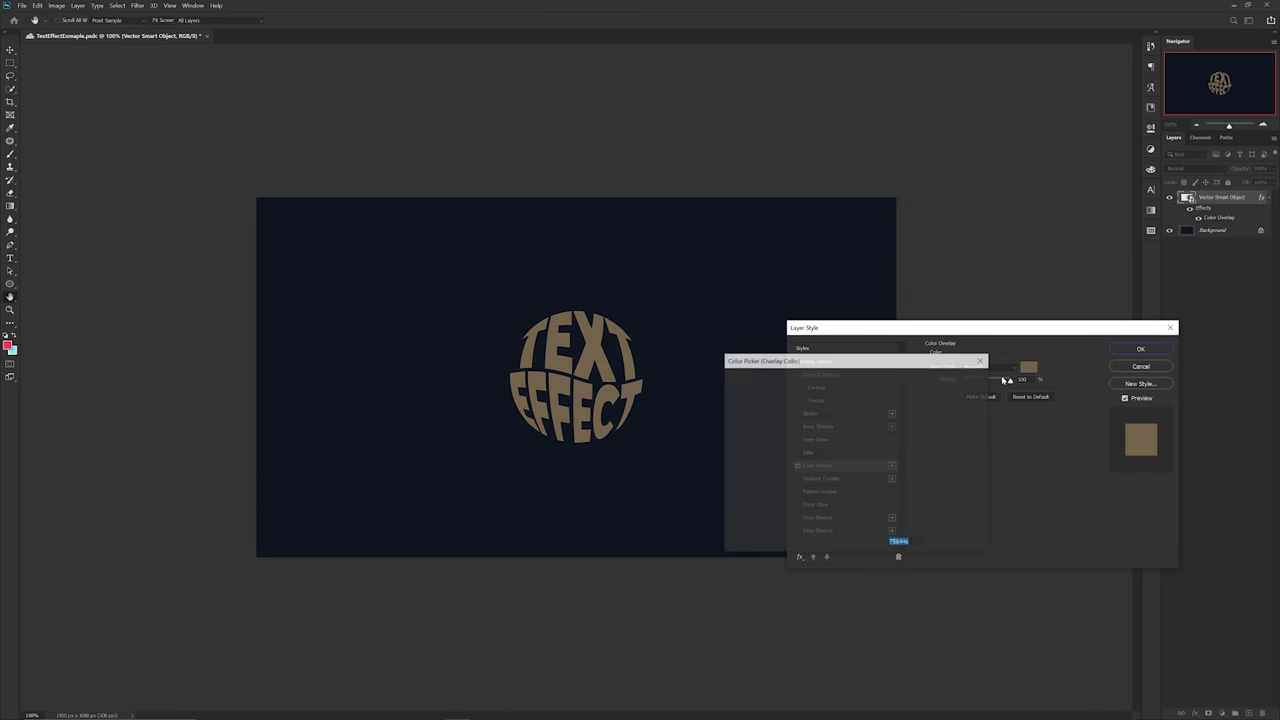
pyautogui.hotkey('ctrl', 'v')
pyautogui.click(953, 383)
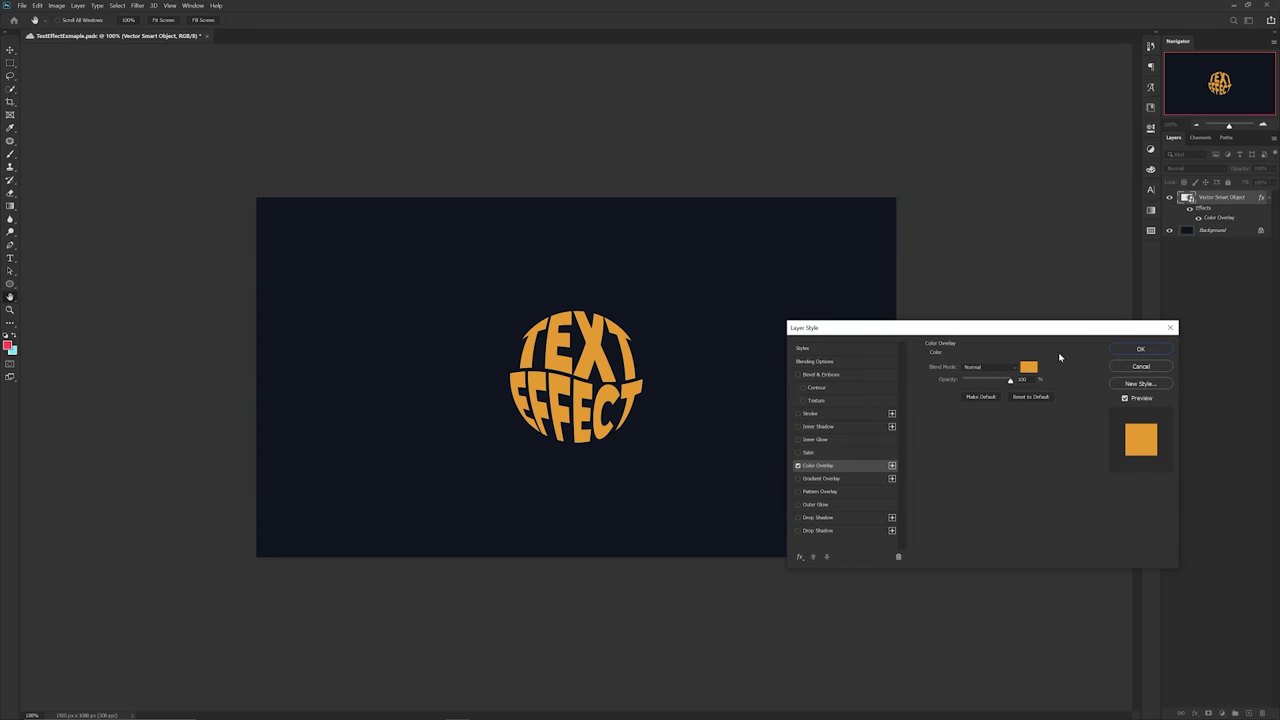
pyautogui.click(1109, 350)
# Enlarge the orange artwork and position it partly beyond the canvas's left edge as a cropped graphic
pyautogui.hotkey('ctrl', 't')
pyautogui.moveTo(645, 309); pyautogui.dragTo(960, 105)
pyautogui.moveTo(701, 343); pyautogui.dragTo(367, 464)
pyautogui.moveTo(594, 398); pyautogui.dragTo(655, 372)
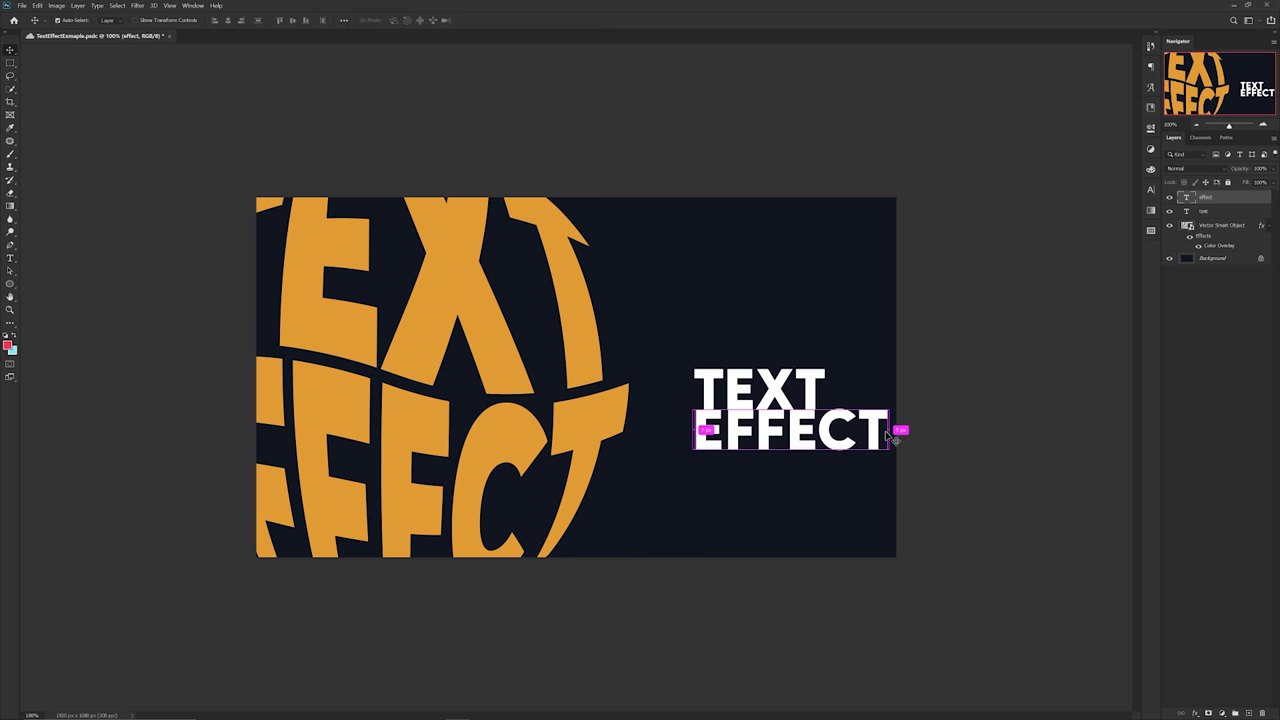
# Scale down the white EFFECT layer and place it beneath TEXT, aligned with its right end
pyautogui.press('t')
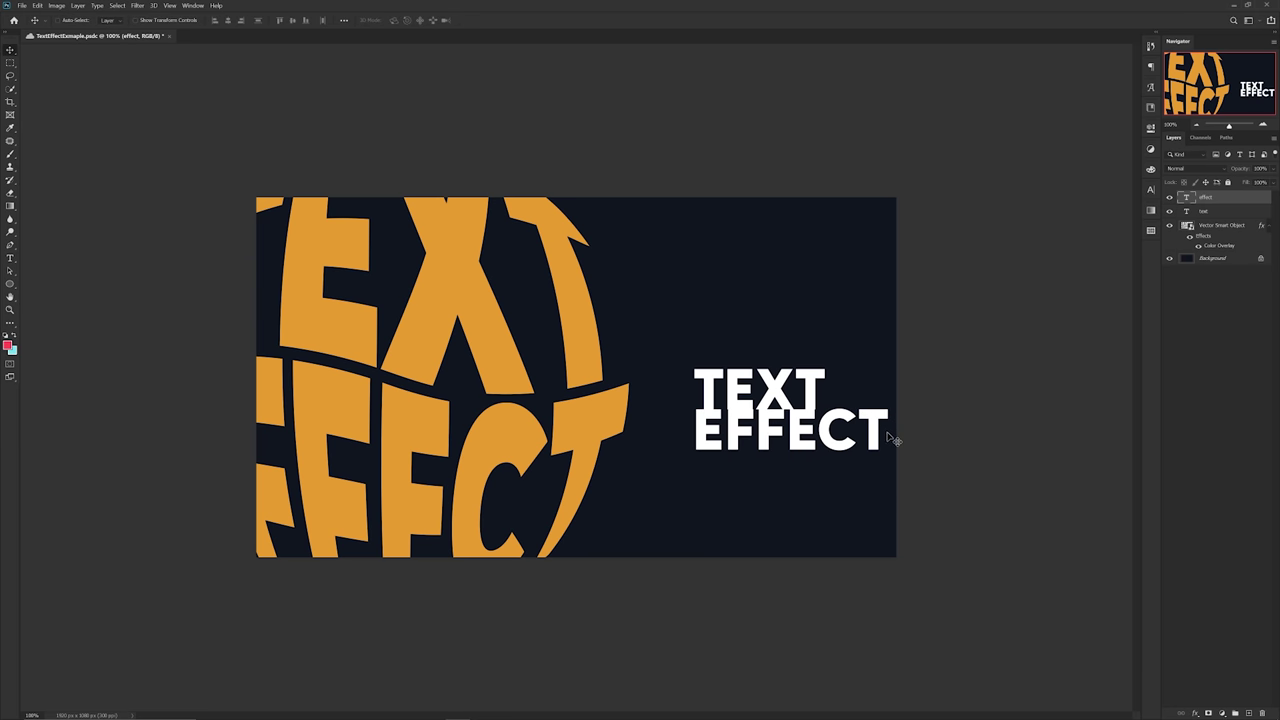
pyautogui.hotkey('ctrl', 't')
pyautogui.moveTo(893, 456); pyautogui.dragTo(823, 434)
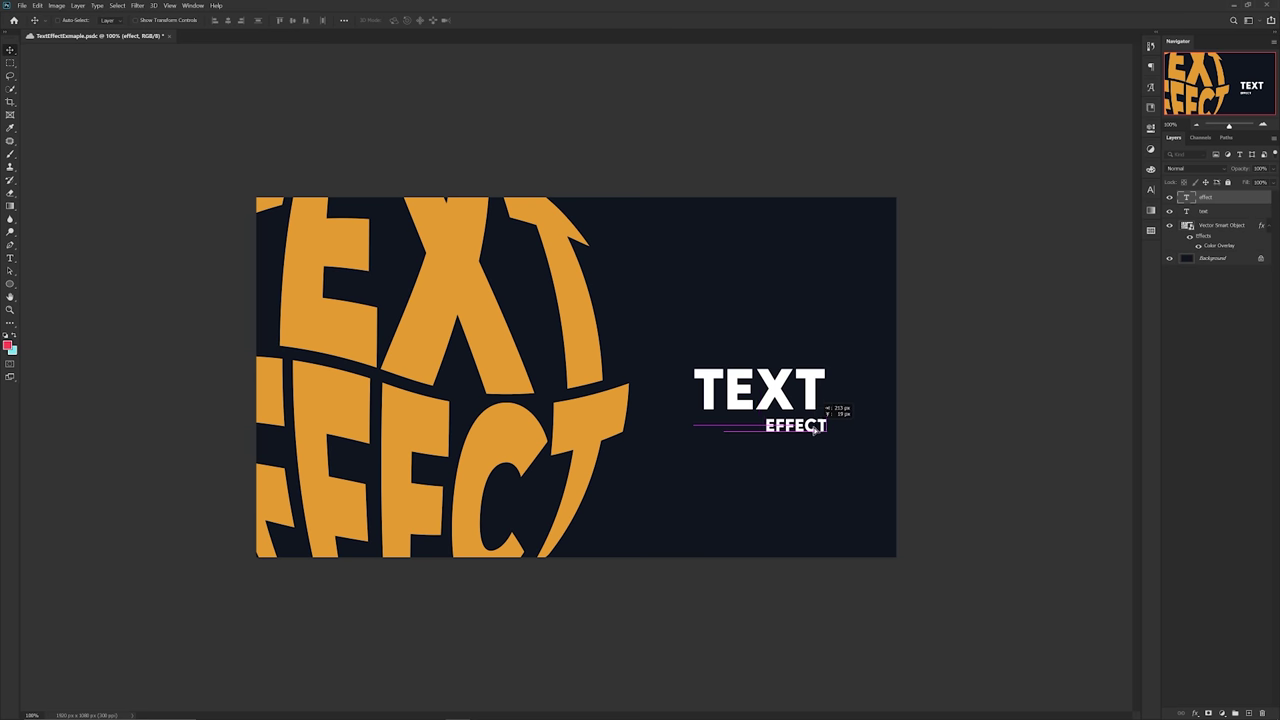
pyautogui.press('Return')
# Enlarge the white TEXT layer slightly and convert it to a smart object
pyautogui.click(1151, 188)
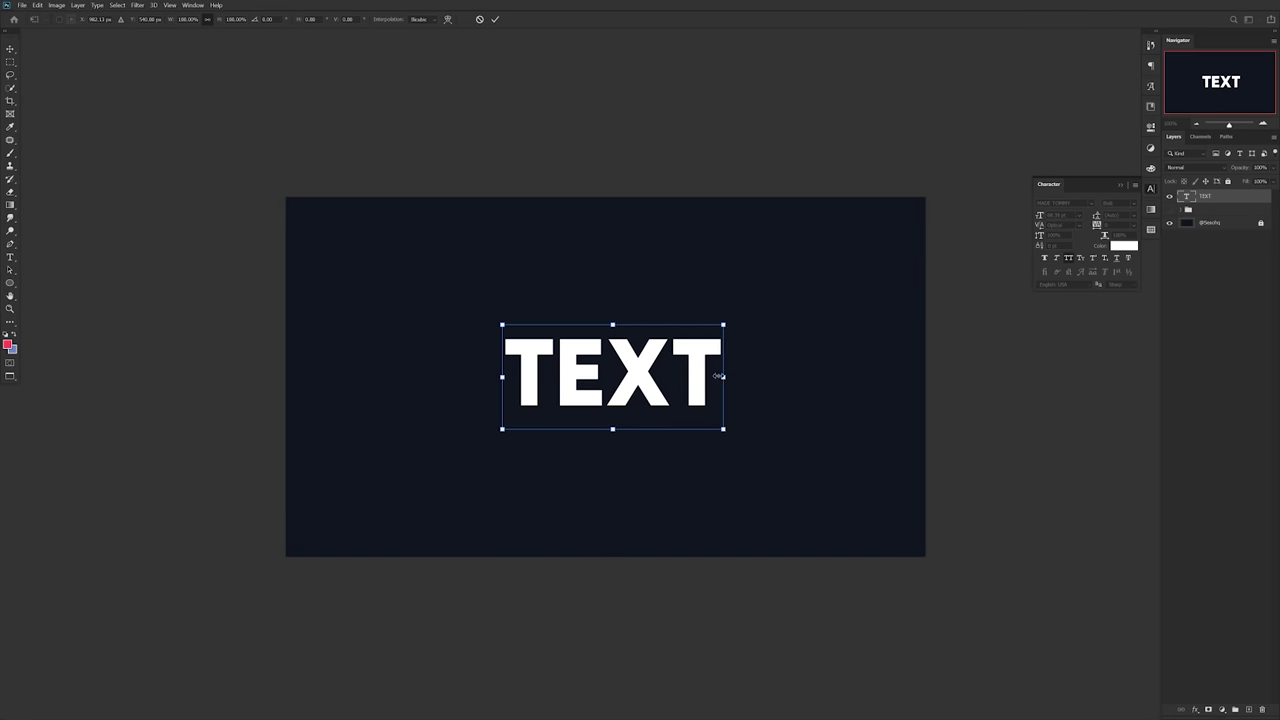
pyautogui.moveTo(722, 376); pyautogui.dragTo(733, 380)
pyautogui.press('Return')
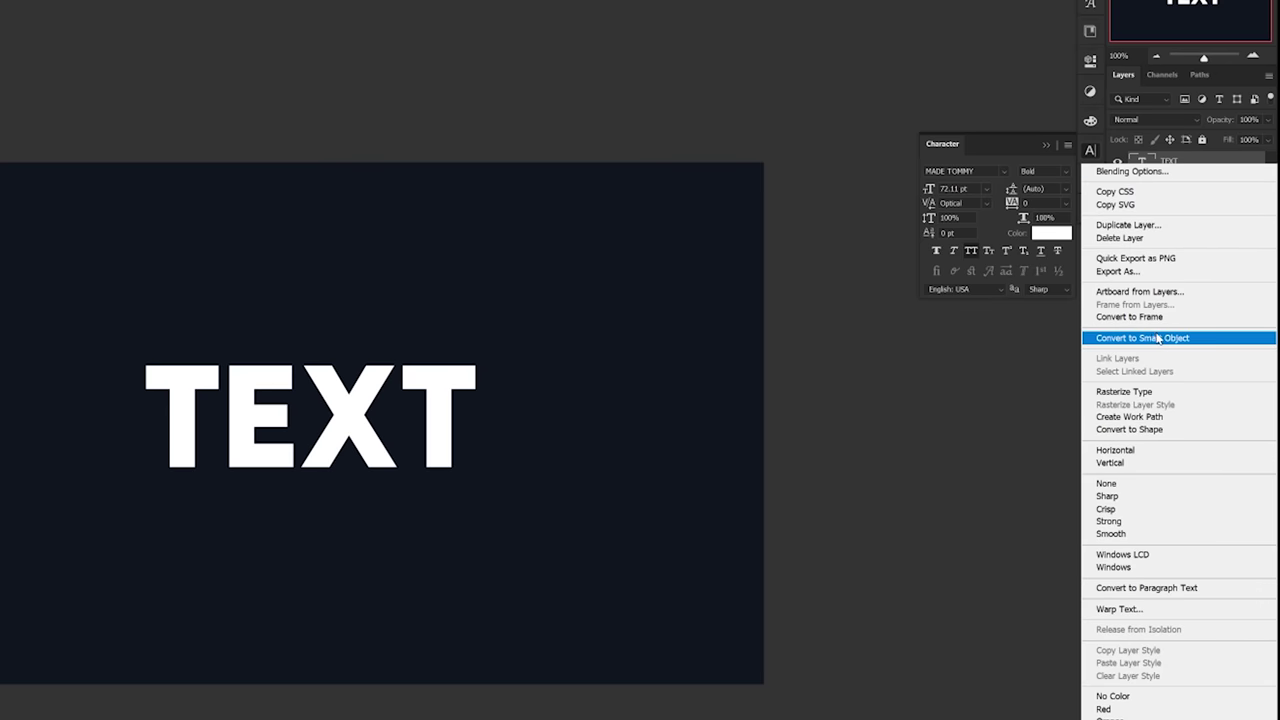
pyautogui.click(1155, 340)
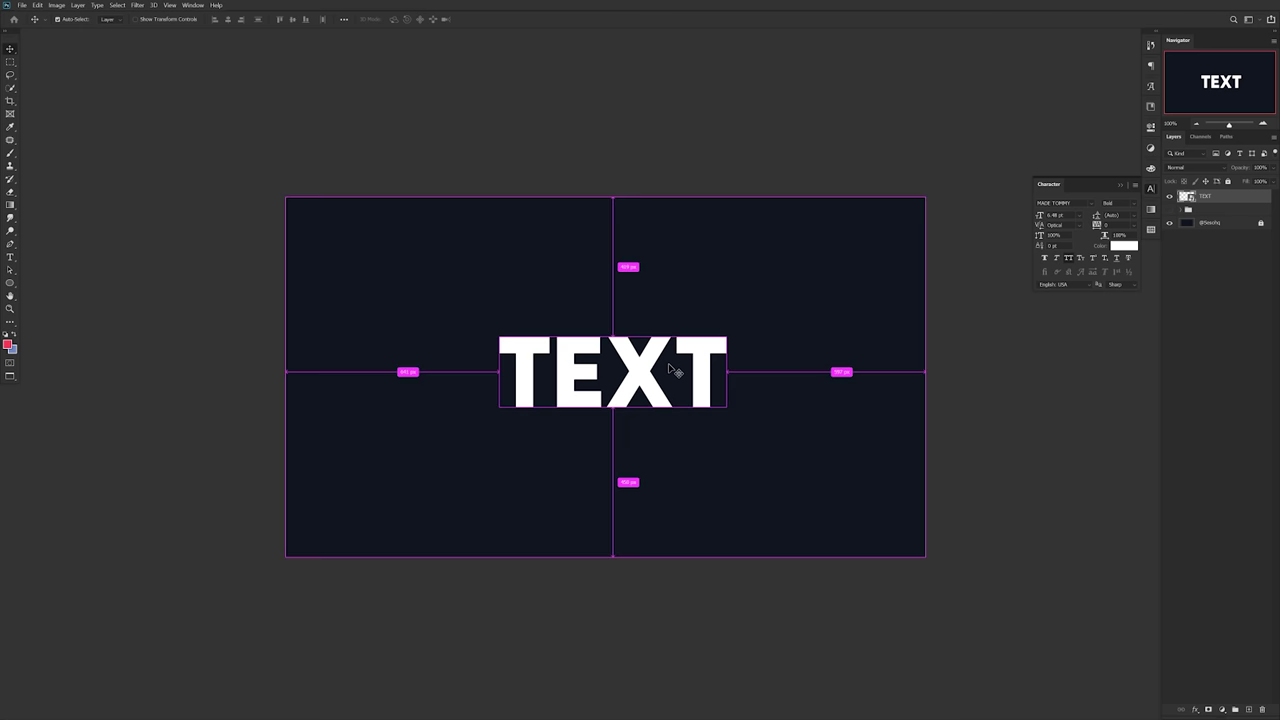
# Apply a Perspective transform to the TEXT smart object, flaring its bottom edge symmetrically to about 153% width
pyautogui.hotkey('ctrl', 't')
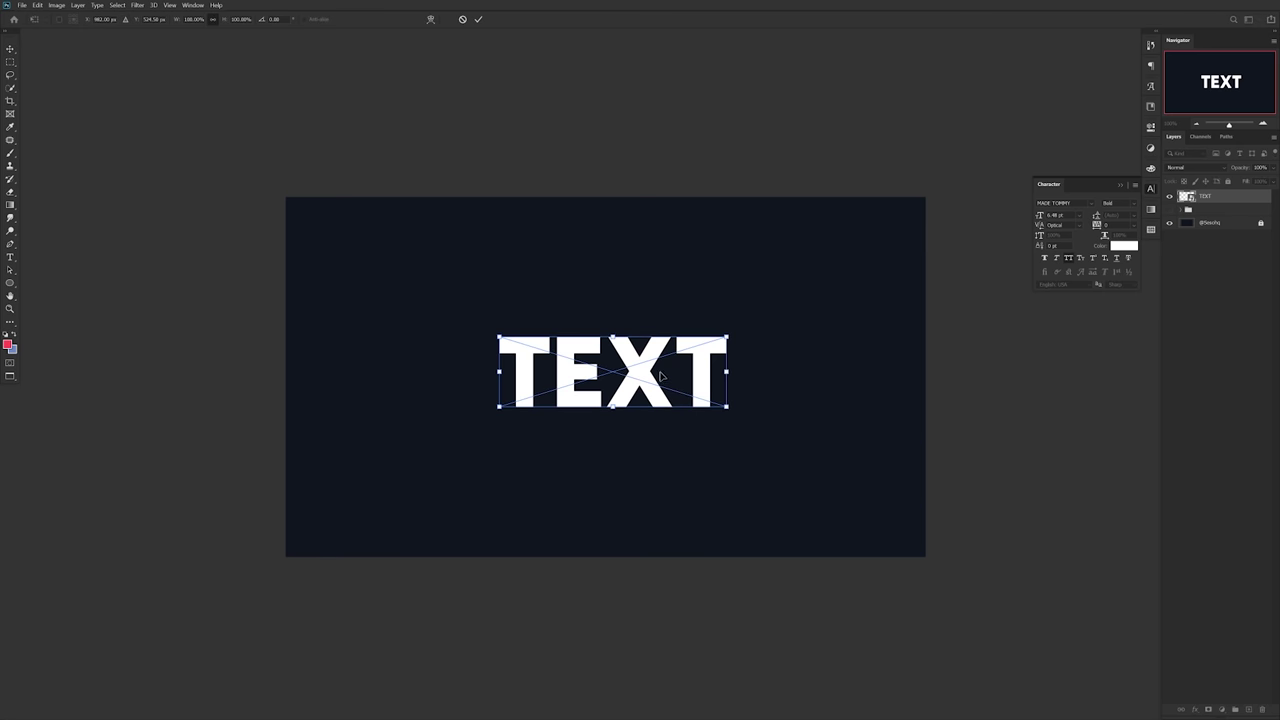
pyautogui.rightClick(660, 376)
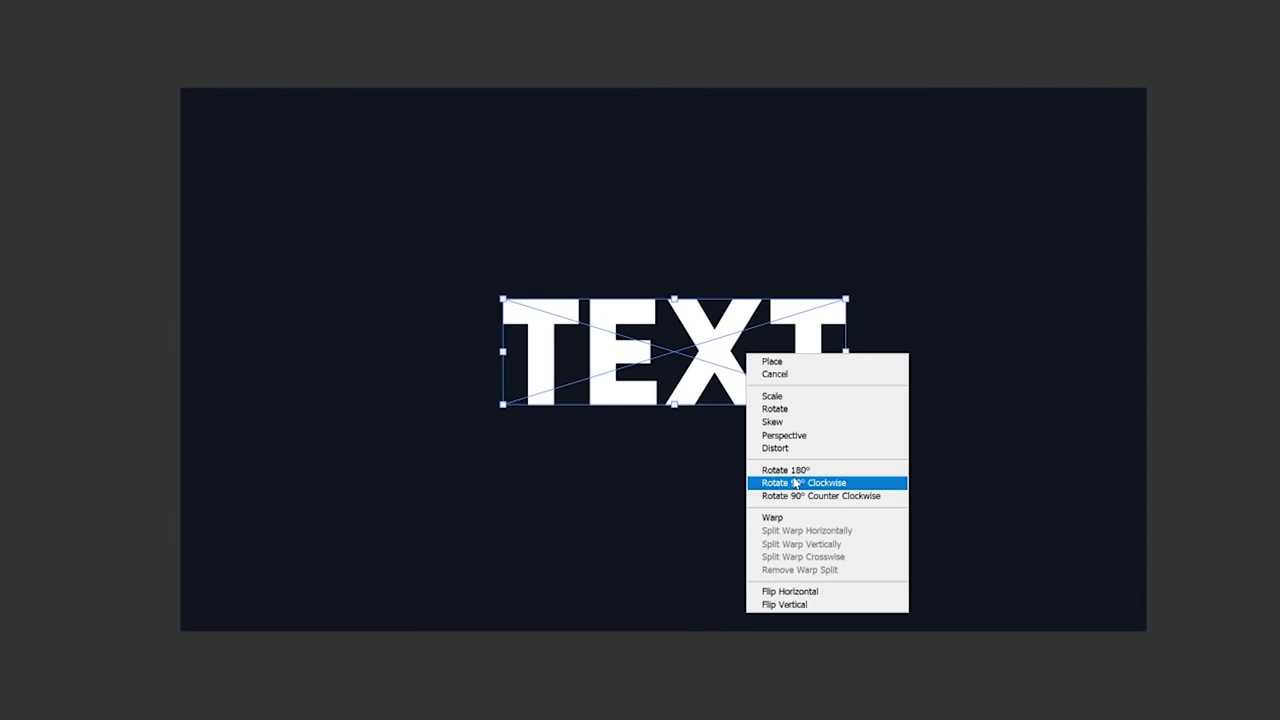
pyautogui.click(786, 436)
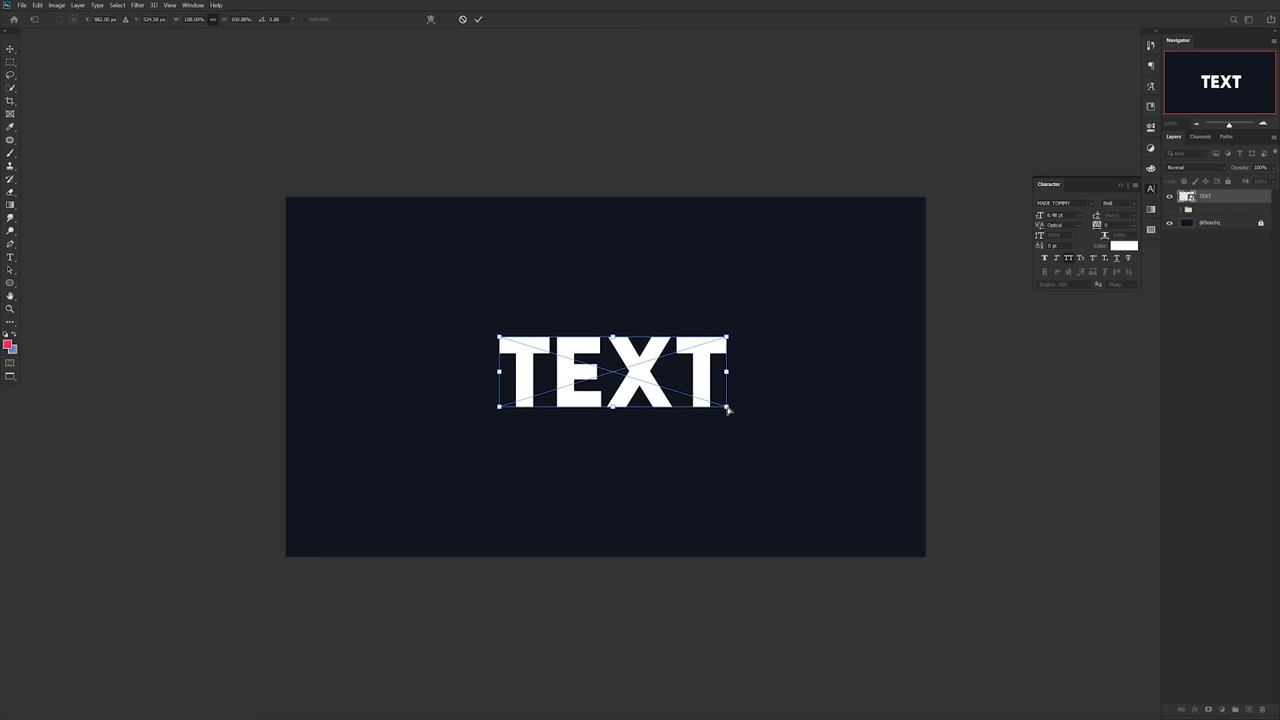
pyautogui.moveTo(727, 408); pyautogui.dragTo(771, 404)
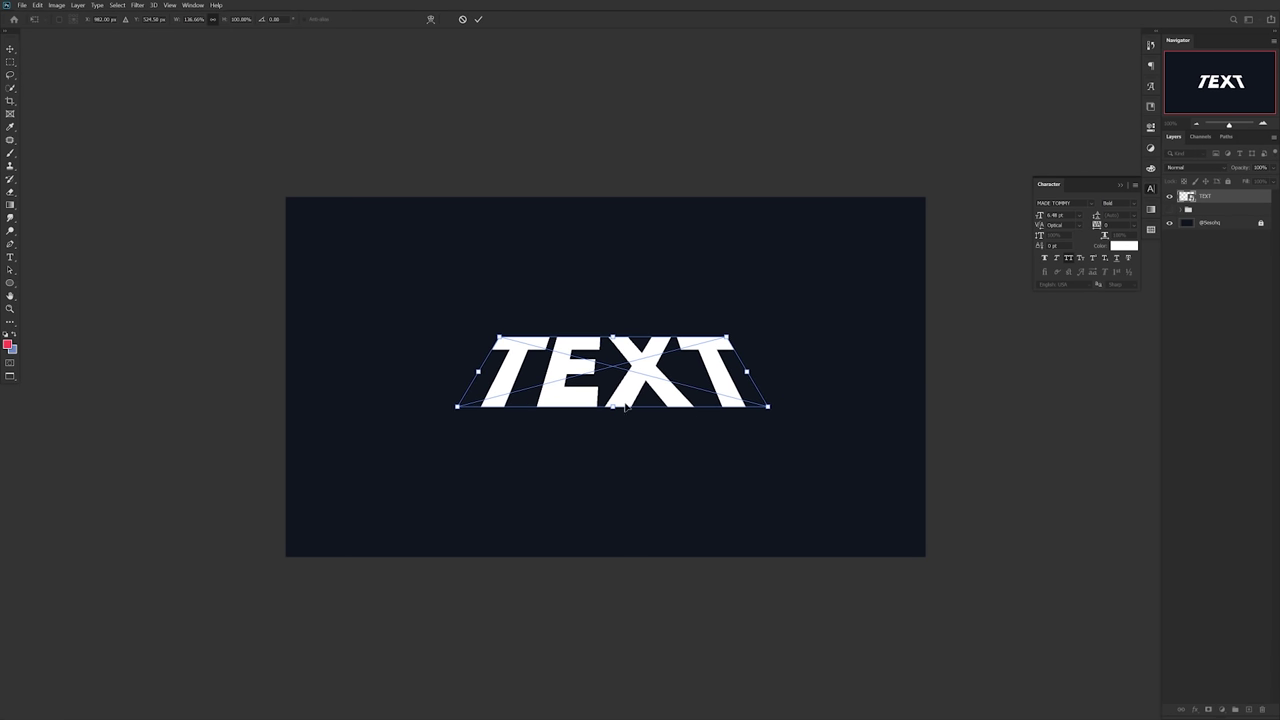
pyautogui.hotkey('ctrl', 'z')
pyautogui.moveTo(501, 408); pyautogui.dragTo(440, 406)
pyautogui.press('Escape')
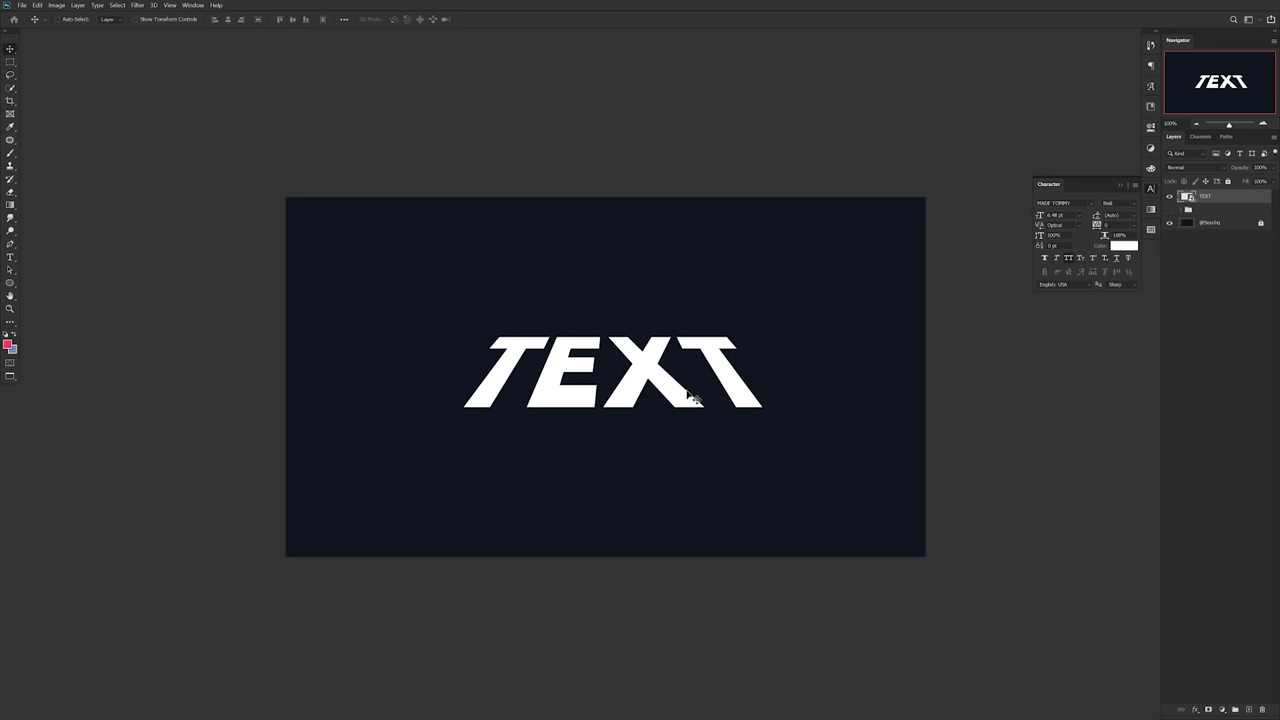
# Flare the TEXT smart object's bottom edge to about 162% width with Perspective and move the text up to the canvas's vertical centre
pyautogui.hotkey('ctrl', 't')
pyautogui.rightClick(754, 388)
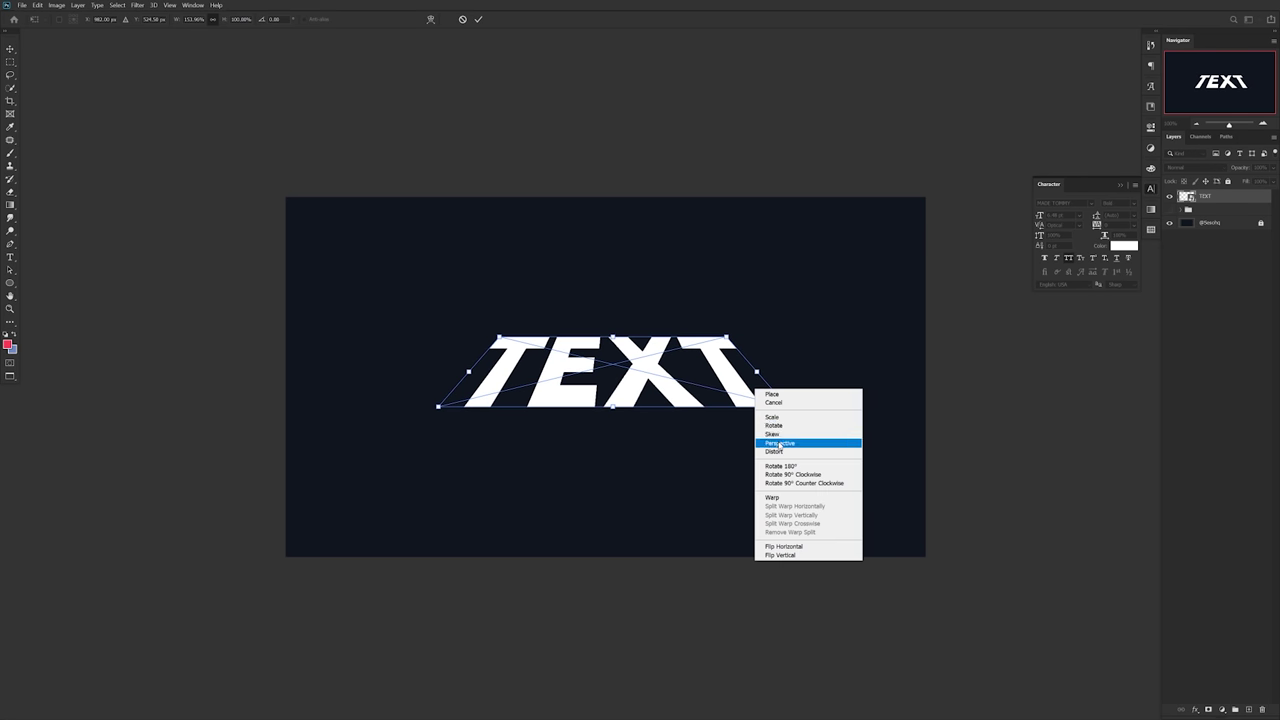
pyautogui.click(777, 443)
pyautogui.press('Escape')
pyautogui.moveTo(695, 388); pyautogui.dragTo(688, 352)
# Duplicate the TEXT smart object, flip the copy vertically and place it directly beneath the original so their wide edges meet
pyautogui.hotkey('ctrl', 'j')
pyautogui.hotkey('ctrl', 't')
pyautogui.rightClick(657, 340)
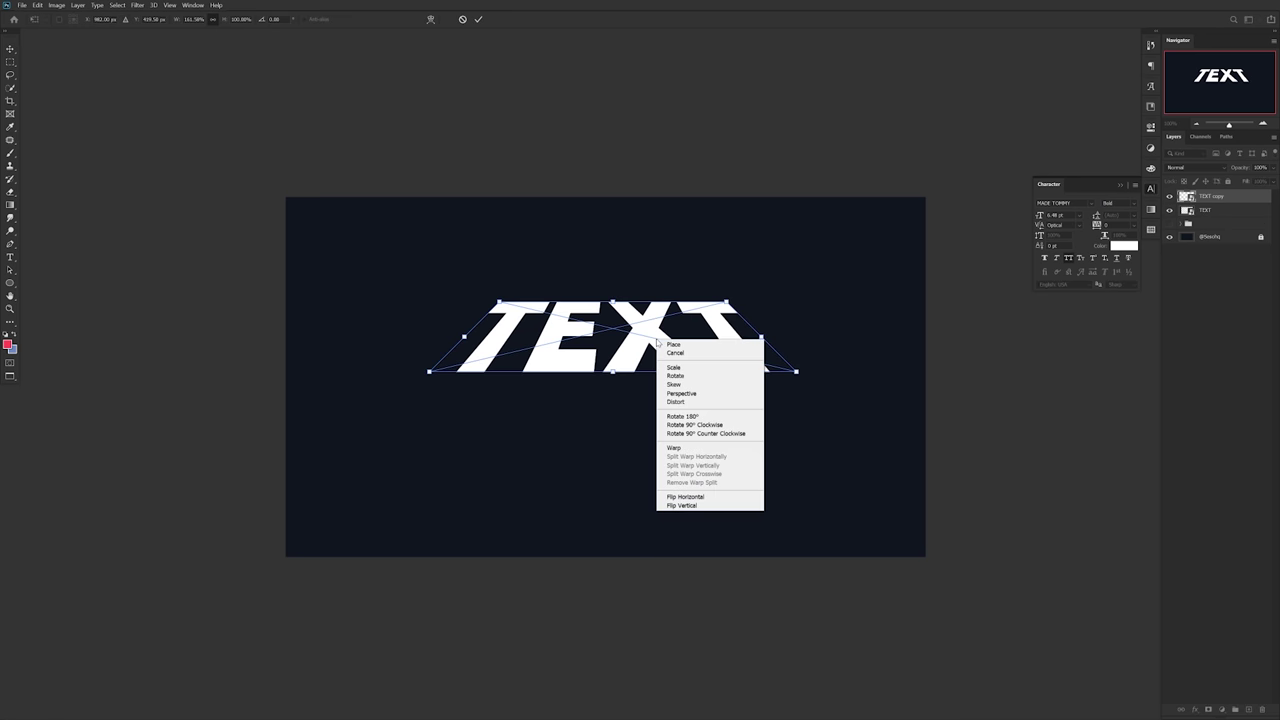
pyautogui.click(692, 505)
pyautogui.moveTo(625, 333); pyautogui.dragTo(628, 400)
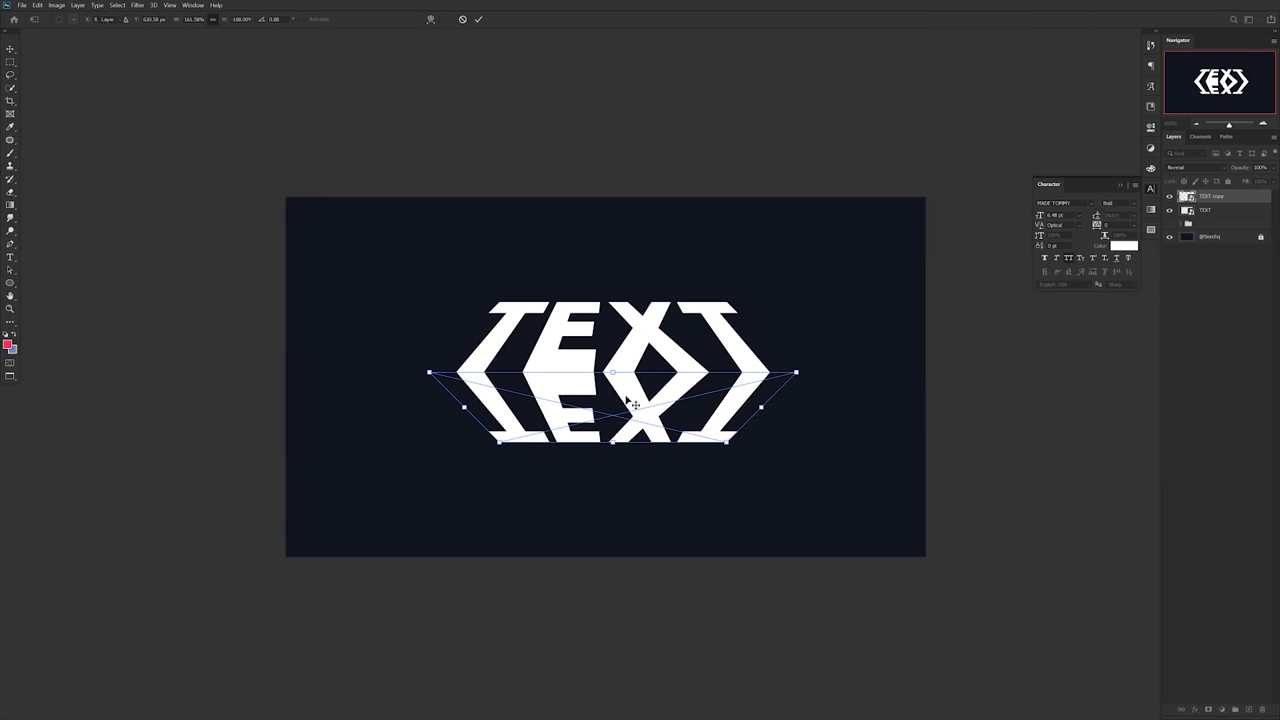
pyautogui.press('Return')
# Stretch the flipped TEXT copy downward with a Distort transform until its lower edge reaches the canvas's bottom edge
pyautogui.scroll(5, 605, 382)
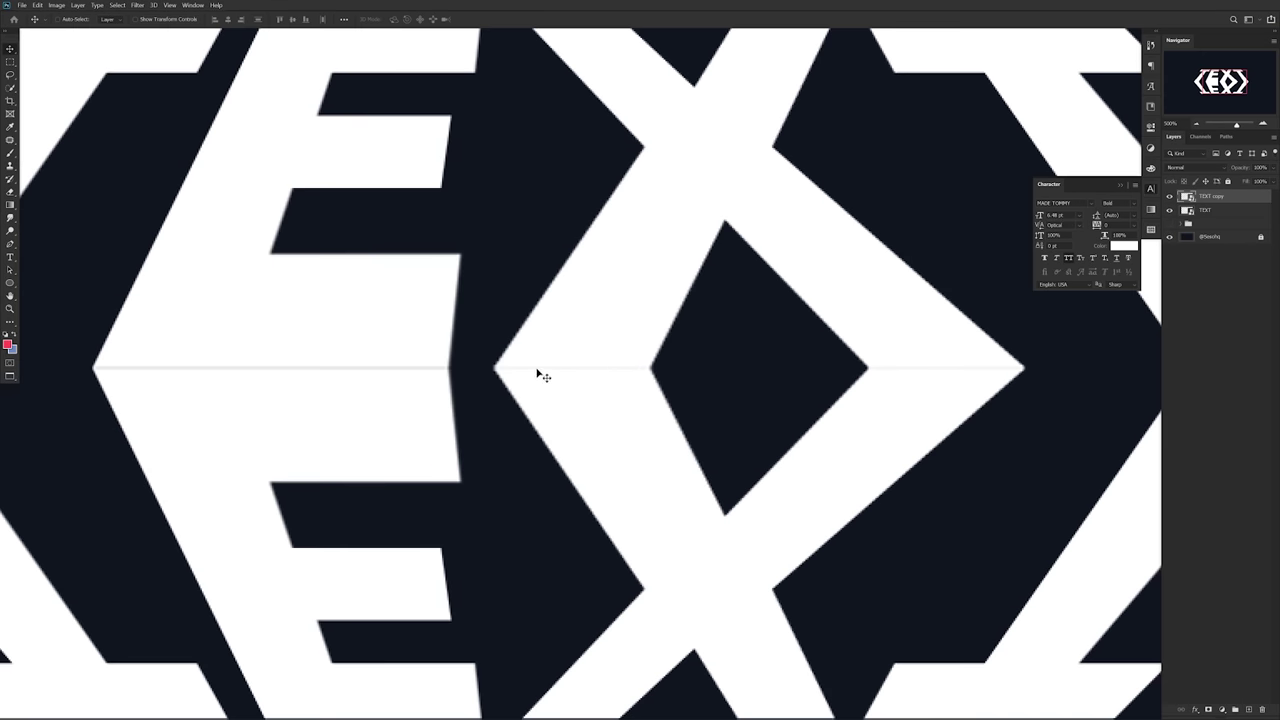
pyautogui.scroll(-5, 676, 381)
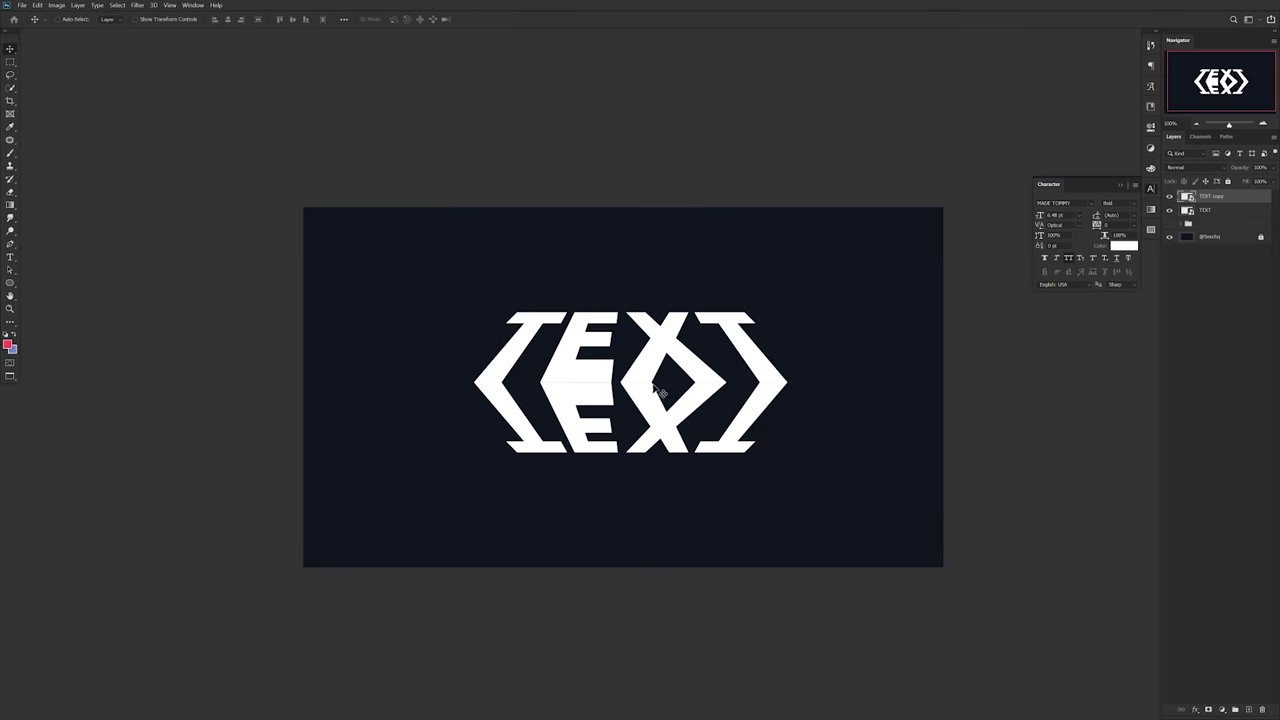
pyautogui.hotkey('ctrl', 't')
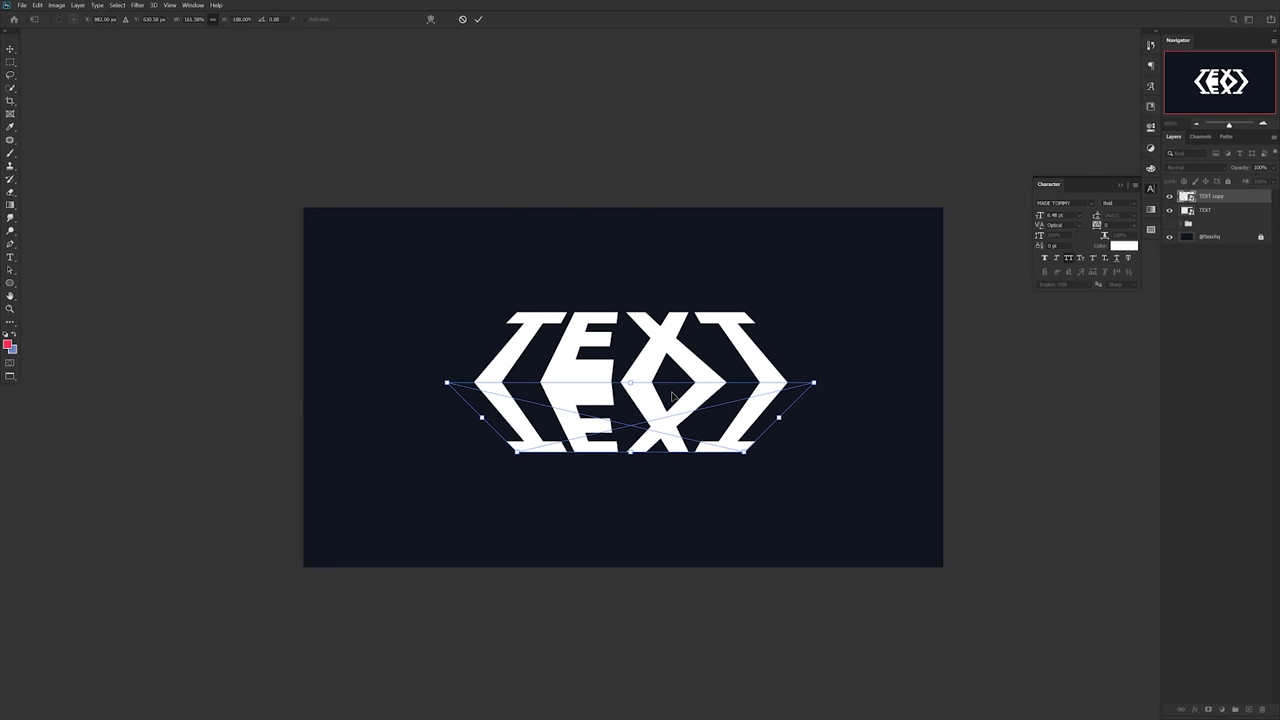
pyautogui.rightClick(675, 393)
pyautogui.click(691, 455)
pyautogui.moveTo(630, 455); pyautogui.dragTo(632, 569)
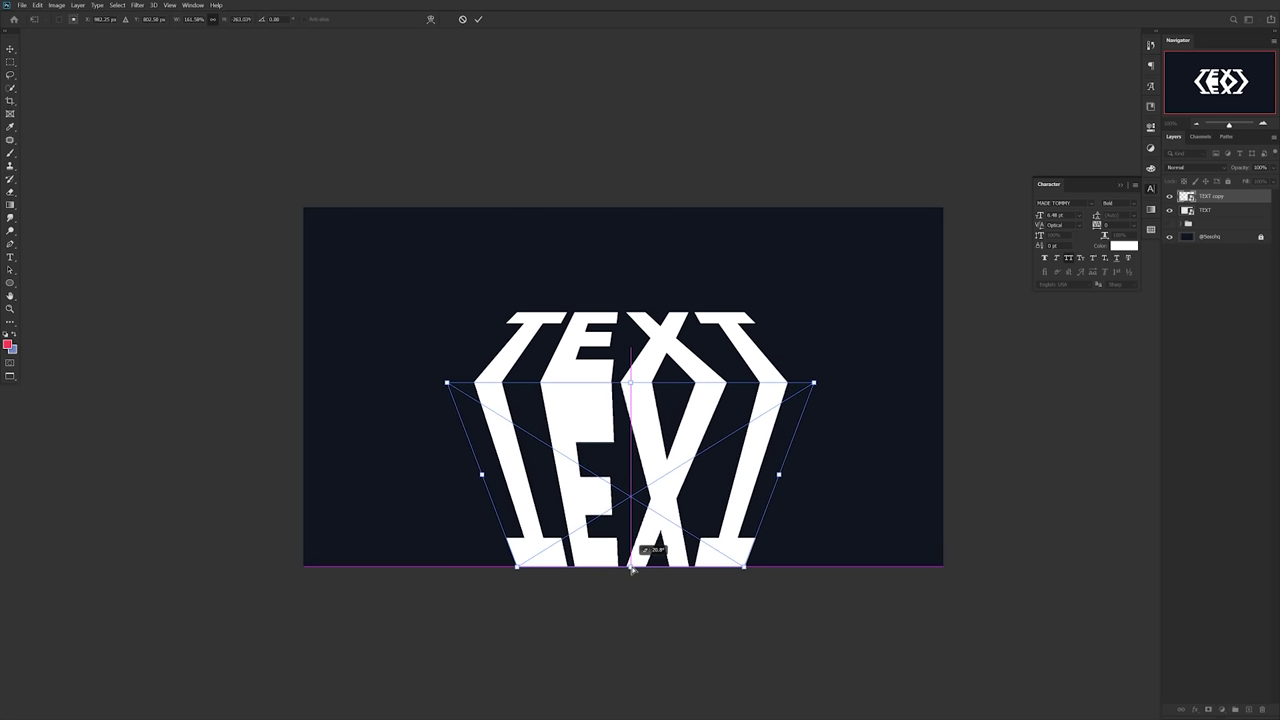
pyautogui.press('Return')
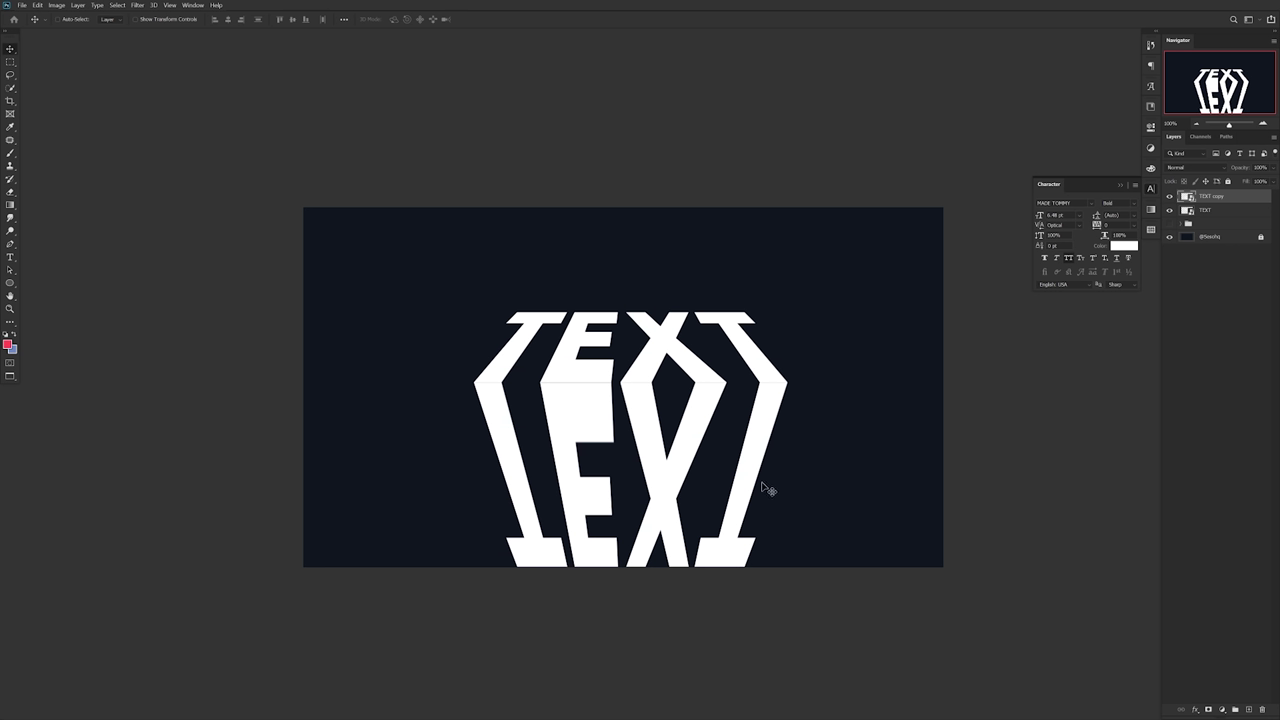
# Distort the flipped TEXT copy by pulling both lower corners inward symmetrically, so the letters taper to a narrow base
pyautogui.hotkey('ctrl', 't')
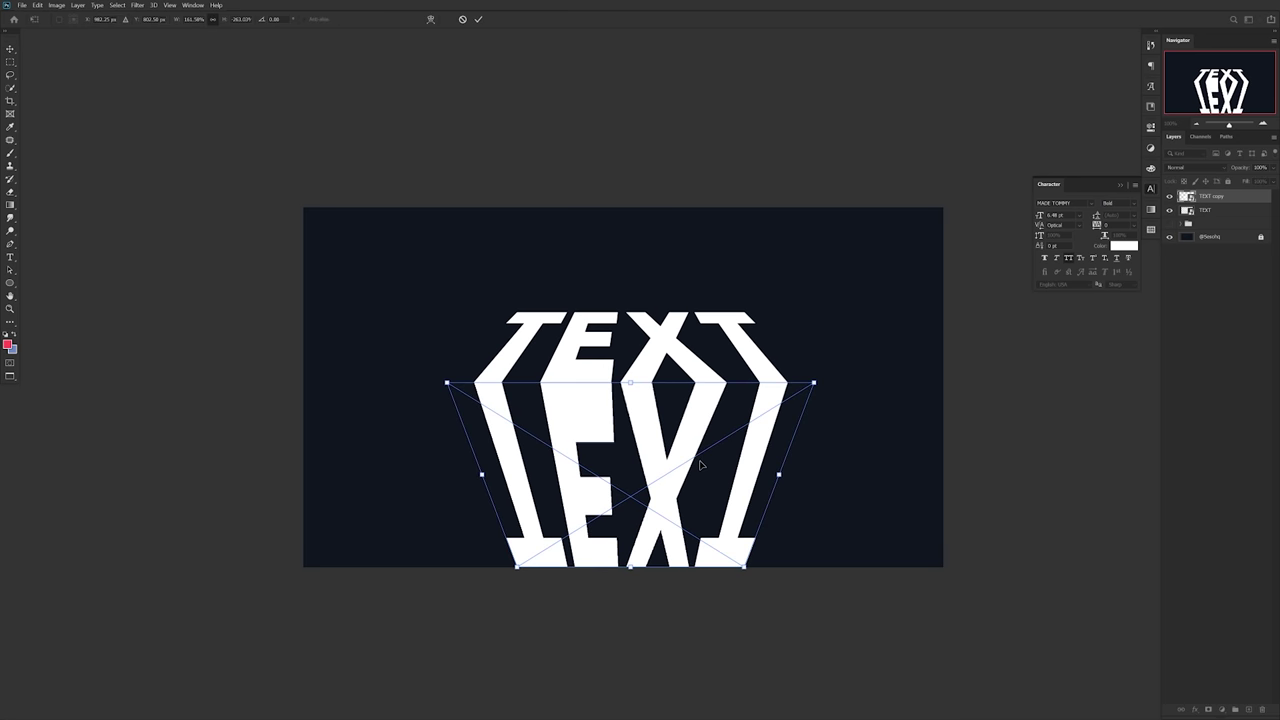
pyautogui.rightClick(703, 464)
pyautogui.click(728, 525)
pyautogui.moveTo(745, 568); pyautogui.dragTo(680, 566)
pyautogui.moveTo(514, 568); pyautogui.dragTo(580, 570)
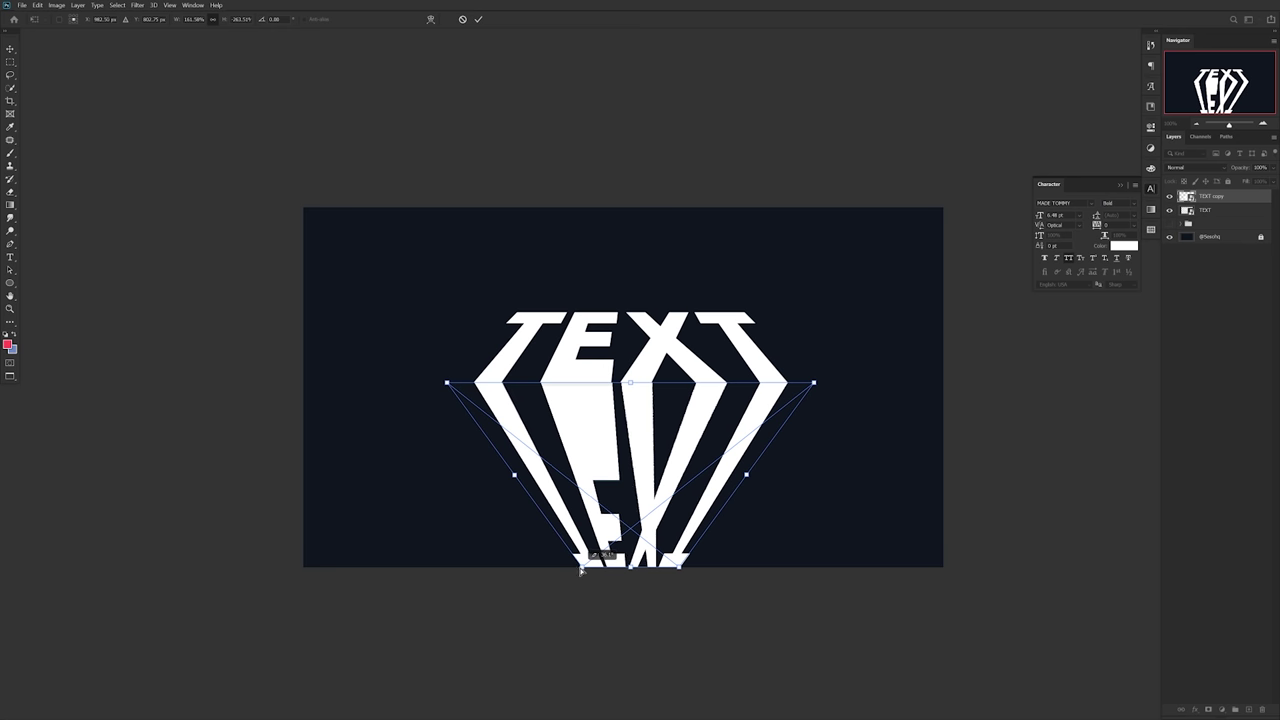
pyautogui.press('Return')
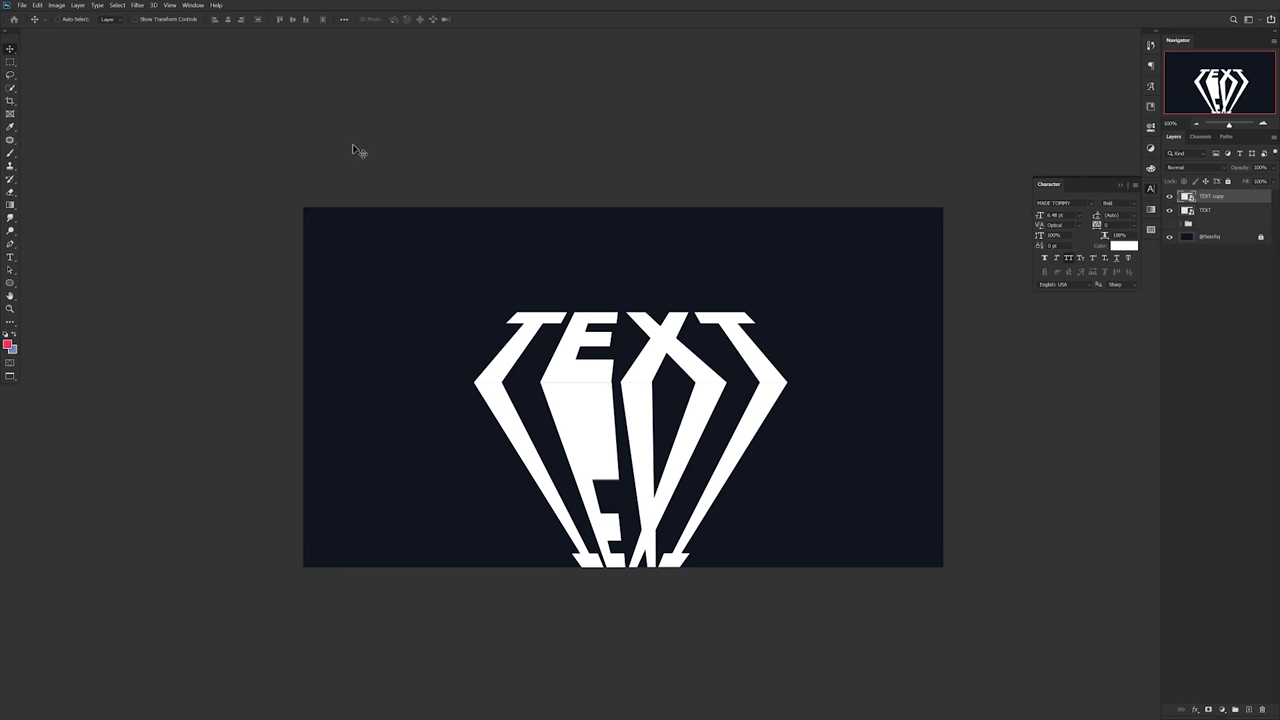
# Apply a Motion Blur filter to the tapered TEXT copy with an angle of 90° and a distance of 75 pixels
pyautogui.click(138, 5)
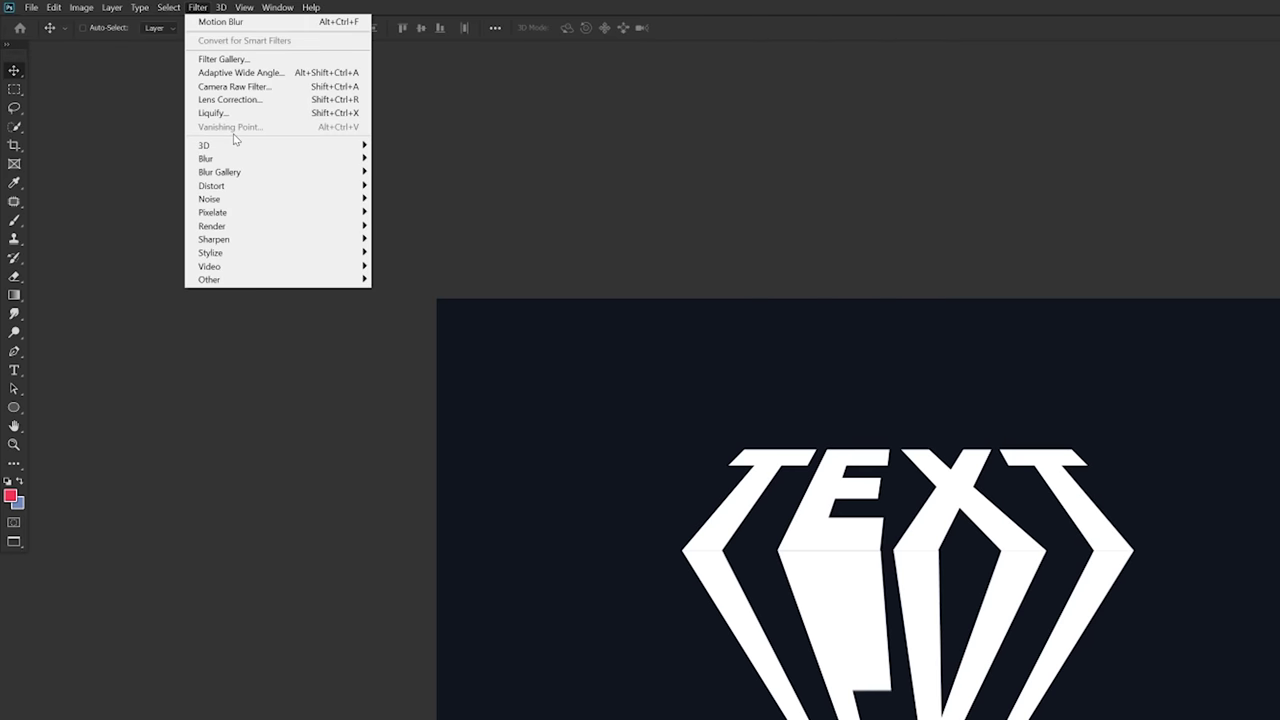
pyautogui.moveTo(229, 158)
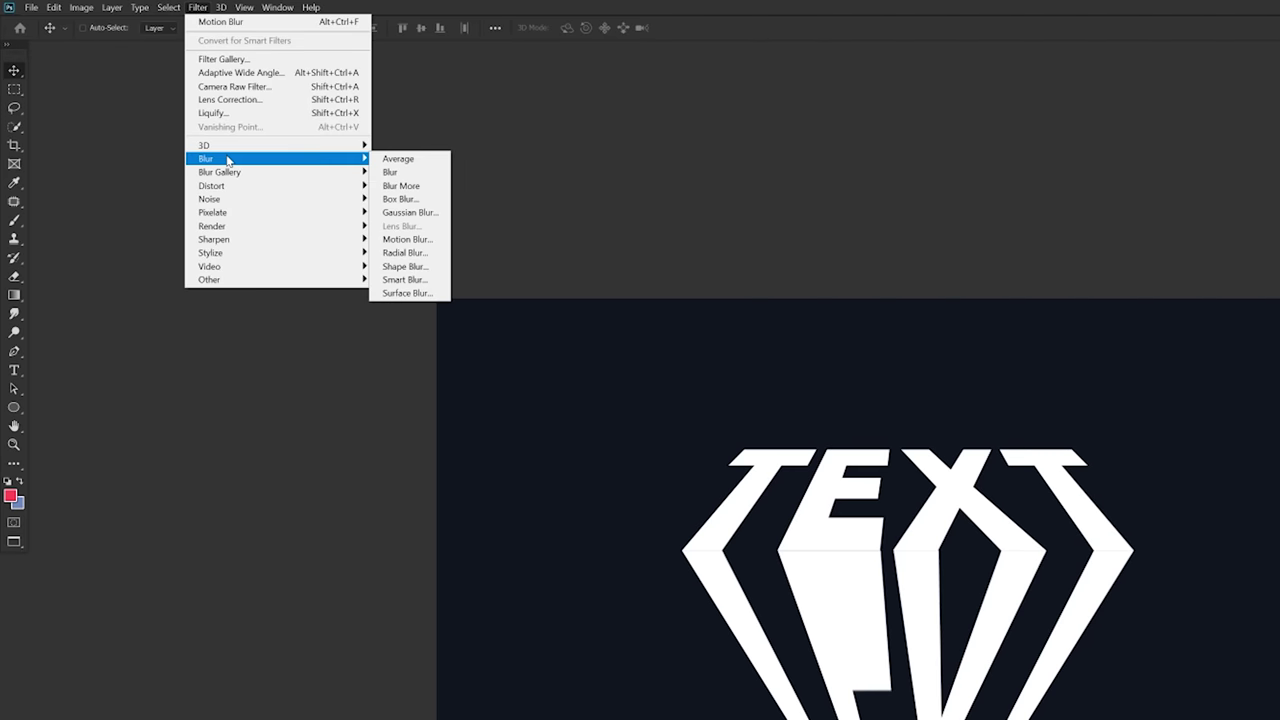
pyautogui.click(410, 240)
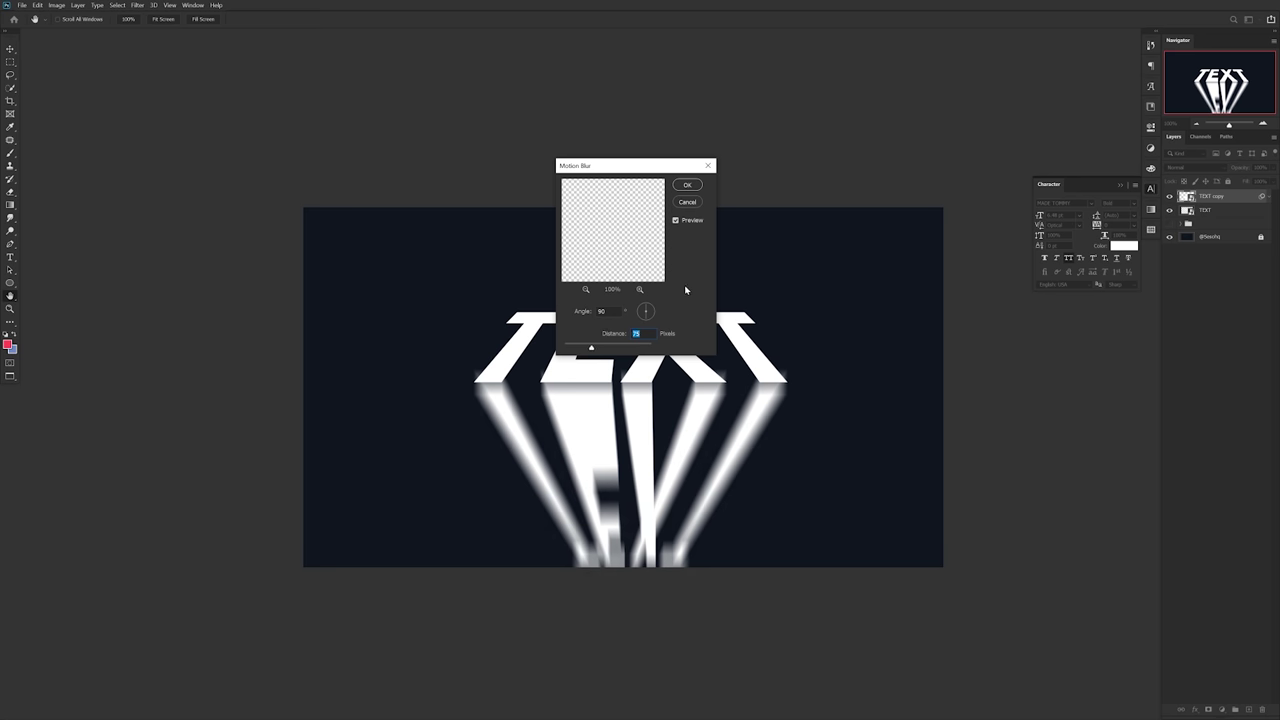
pyautogui.click(687, 186)
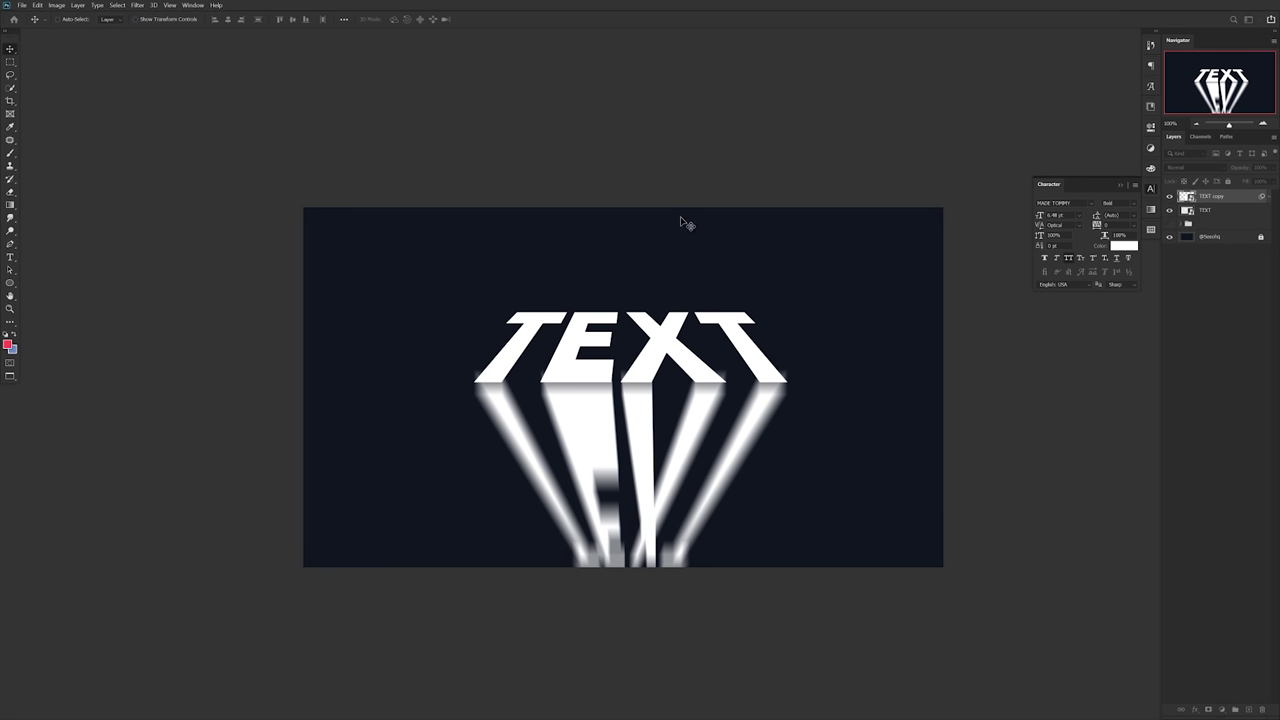
# Duplicate the blurred TEXT copy, turn off the duplicate's red channel in its Blending Options, and collapse the Character settings
pyautogui.hotkey('ctrl', 'j')
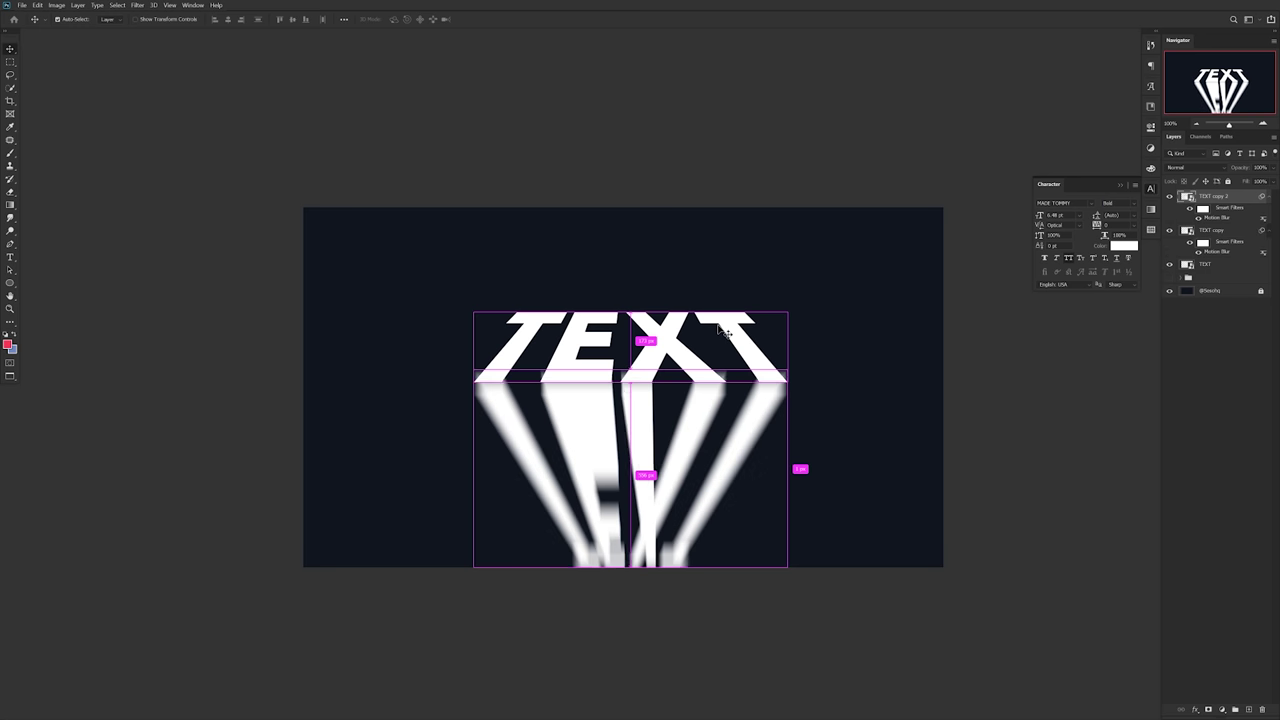
pyautogui.doubleClick(1240, 200)
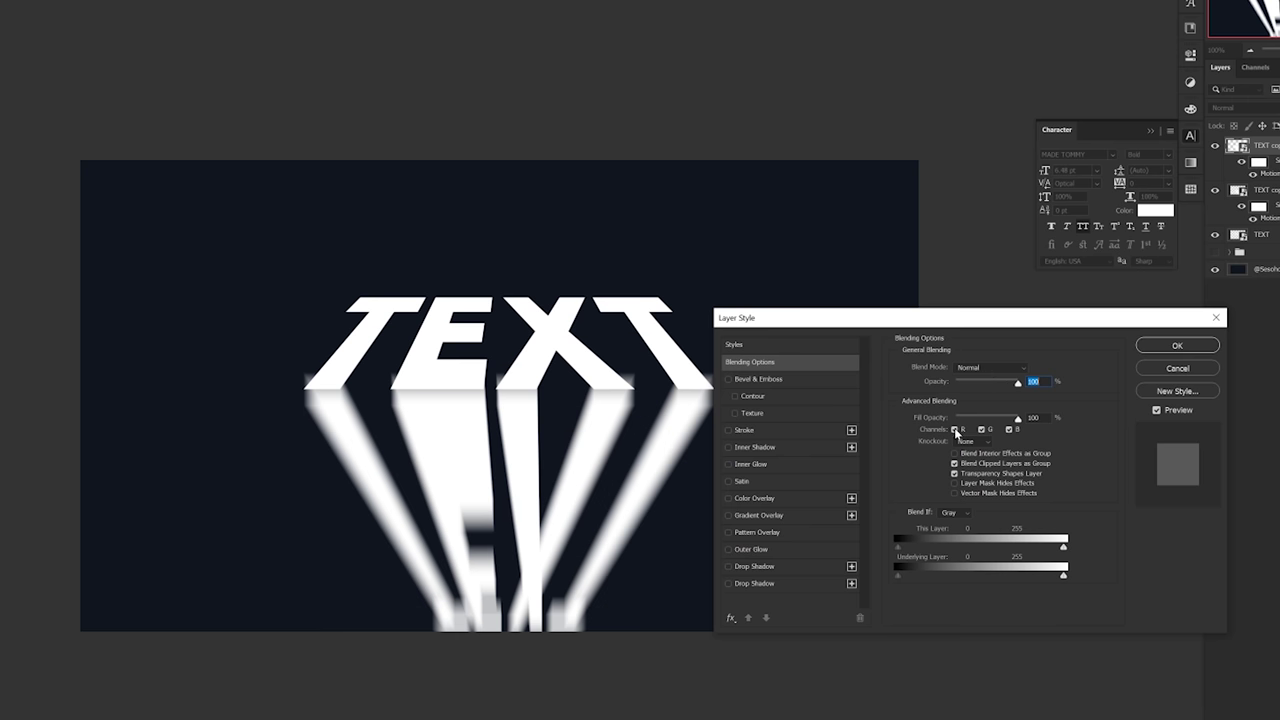
pyautogui.click(955, 430)
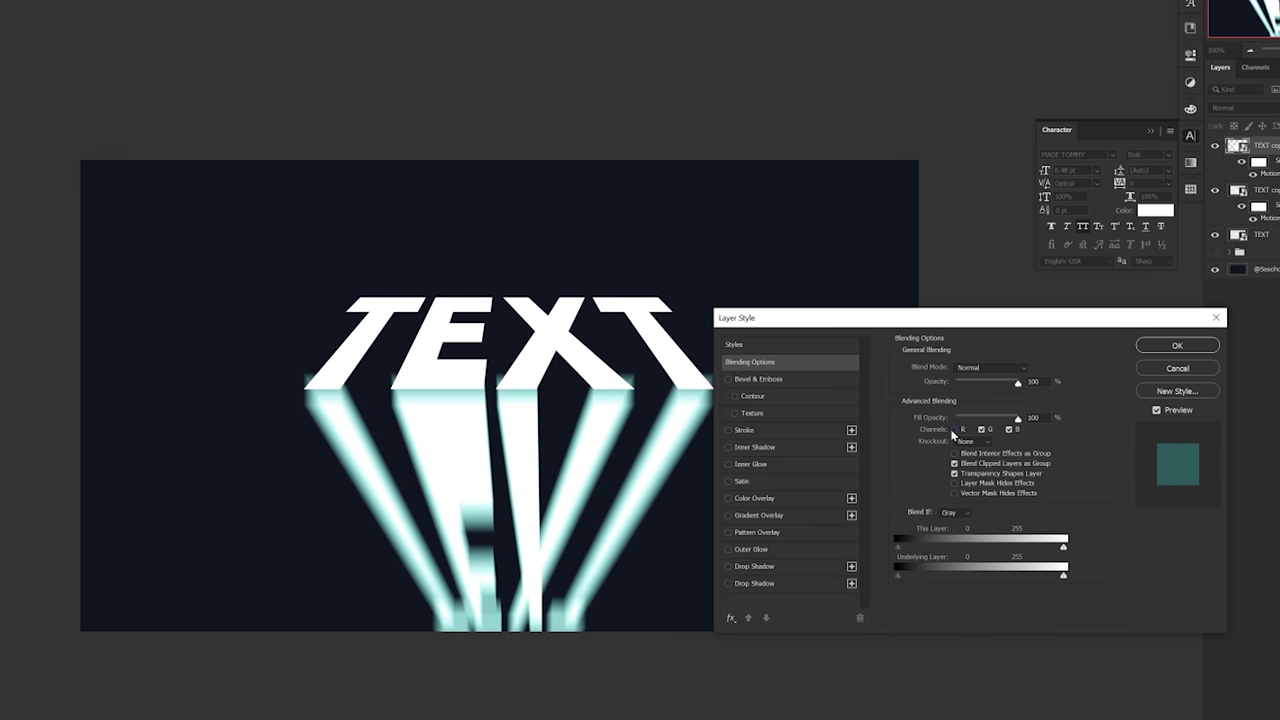
pyautogui.click(1177, 346)
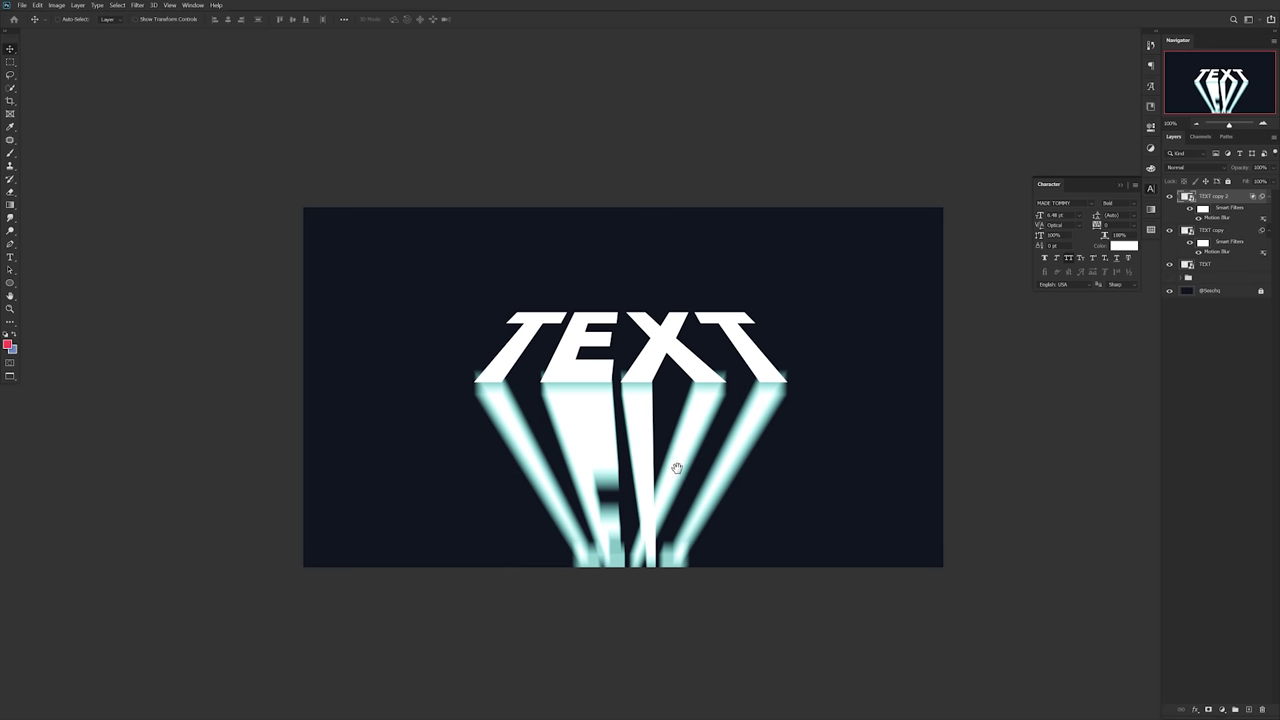
pyautogui.click(1151, 187)
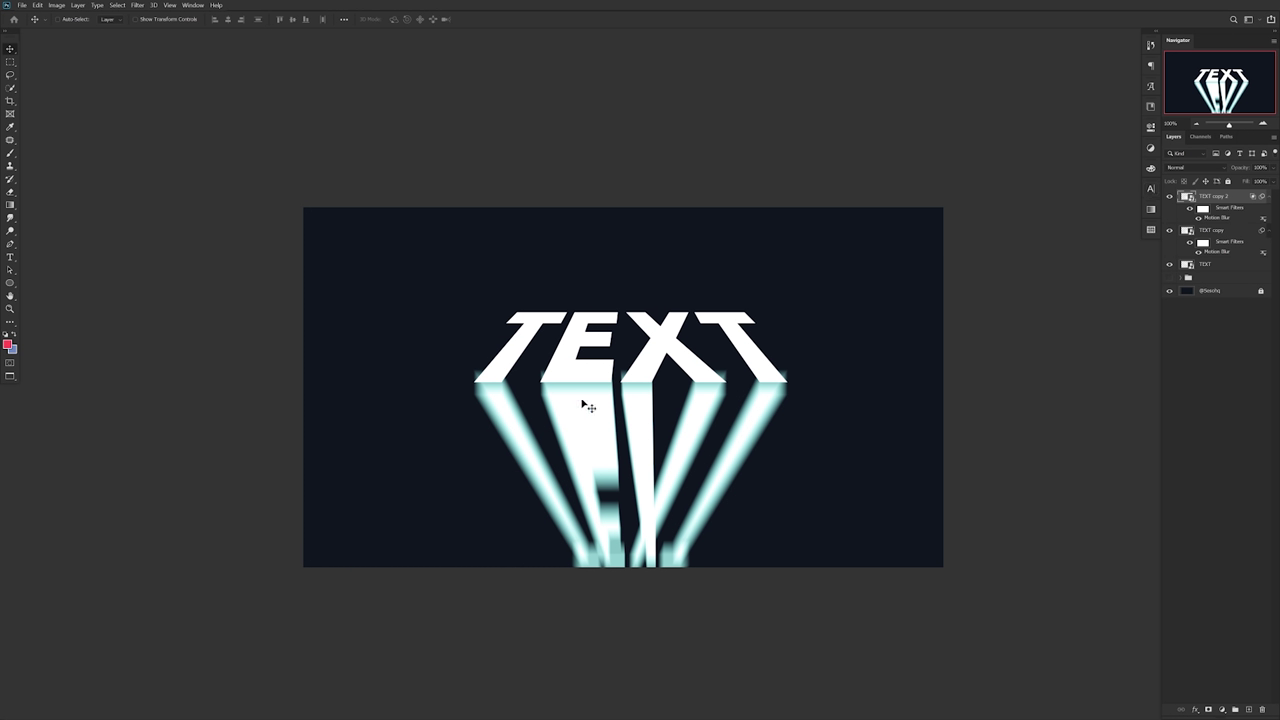
# Select TEXT, TEXT copy and TEXT copy 2 together and merge them into a single layer
pyautogui.scroll(2, 510, 425)
pyautogui.scroll(-1, 510, 425)
pyautogui.moveTo(672, 403); pyautogui.dragTo(649, 405)
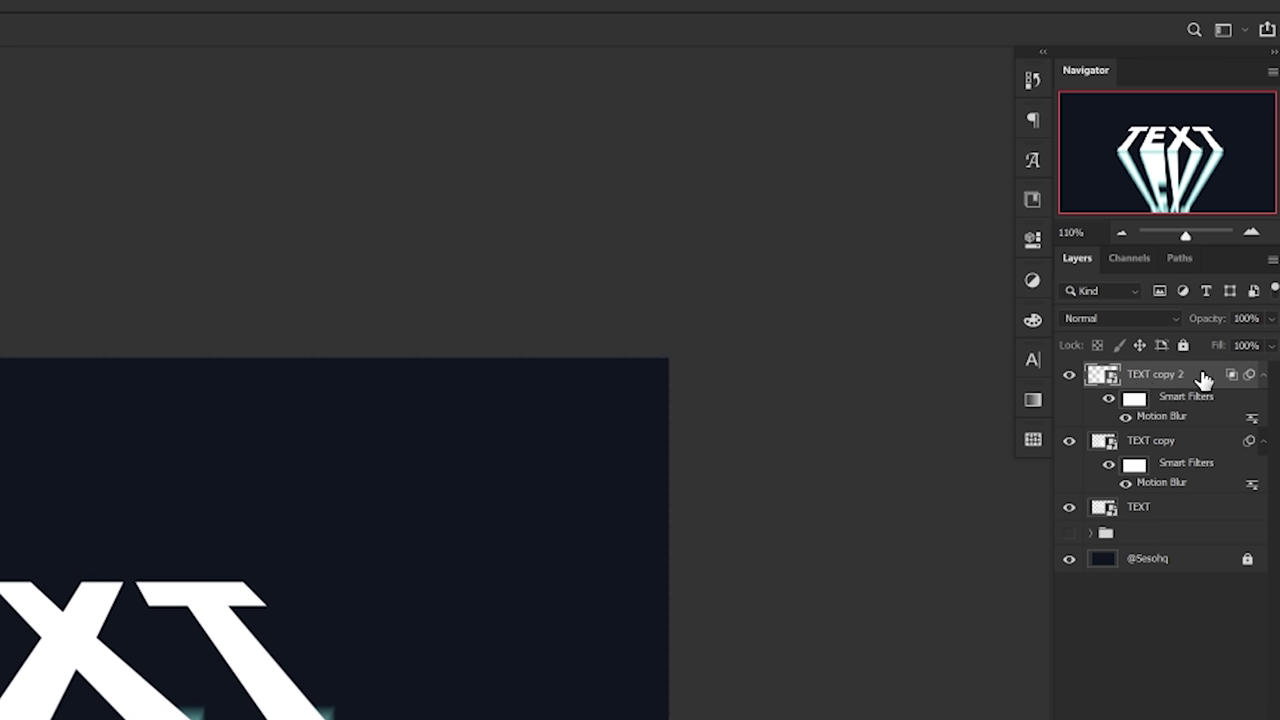
pyautogui.keyDown('shift'); pyautogui.click(1198, 514); pyautogui.keyUp('shift')
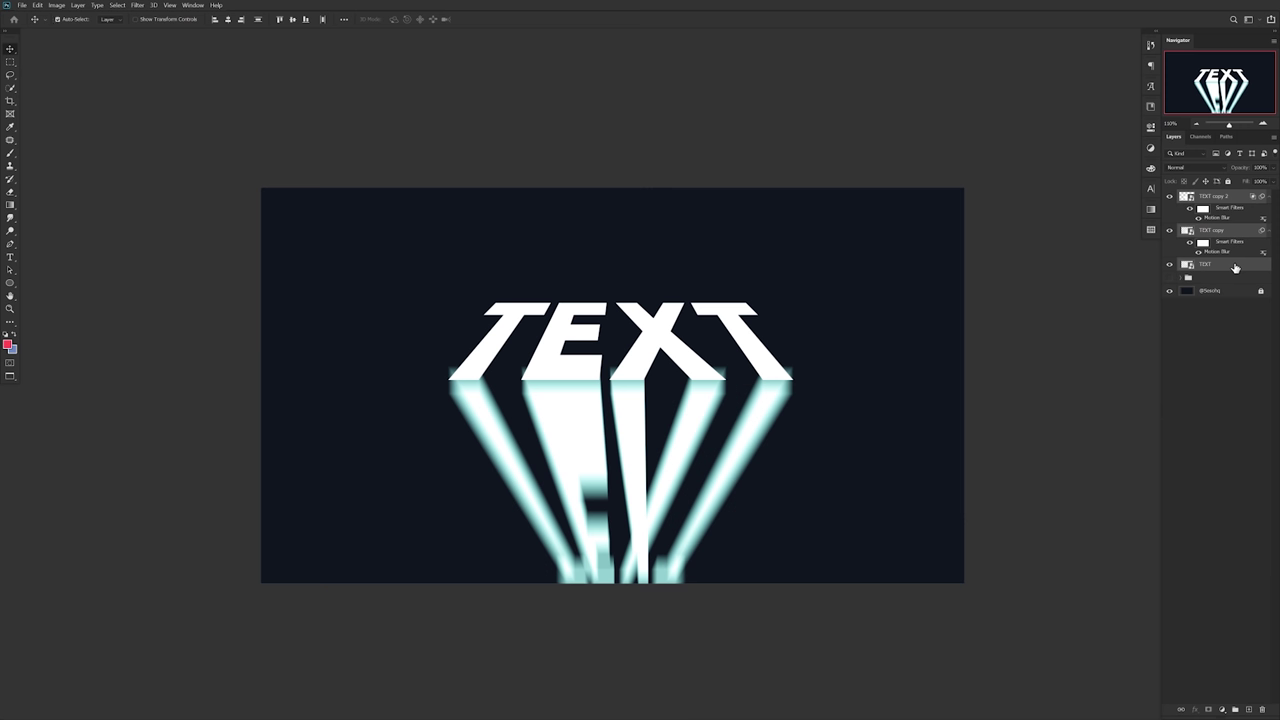
pyautogui.hotkey('ctrl', 'e')
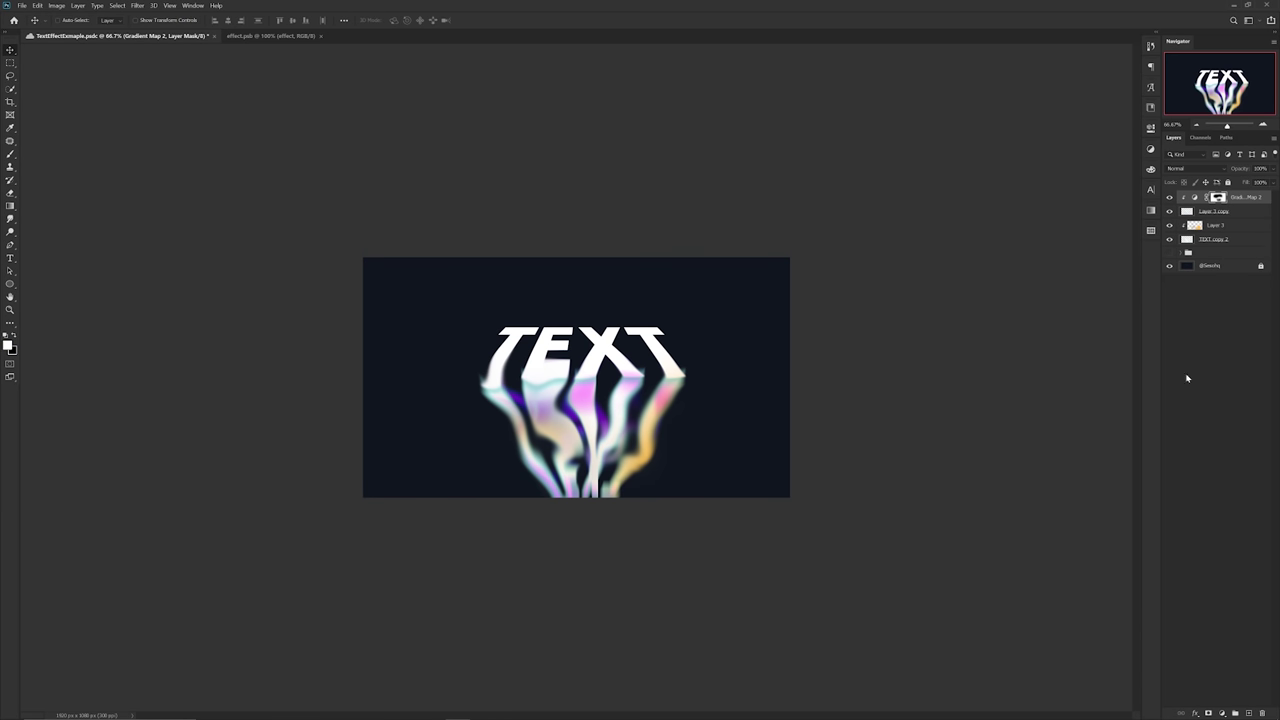
# Add a Curves adjustment layer above Gradient Map 2 and shape a gentle S-curve that lifts the highlights and darkens the shadows
pyautogui.click(1224, 713)
pyautogui.click(1225, 591)
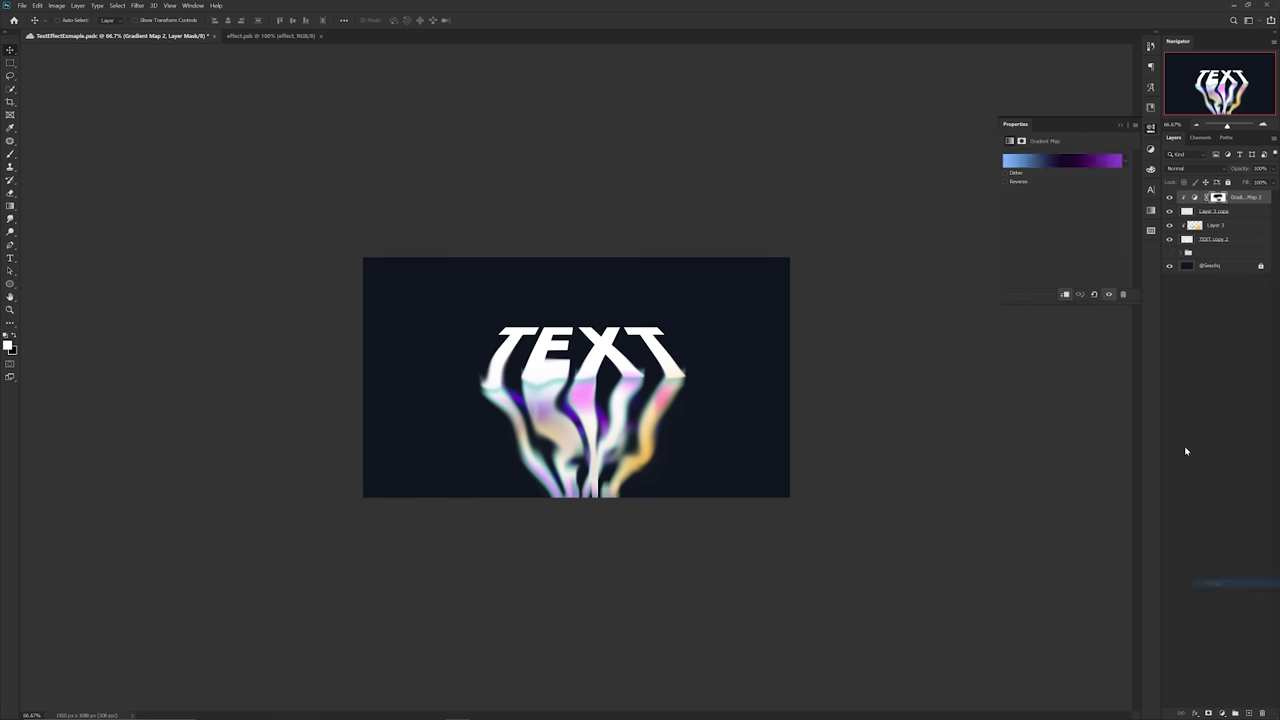
pyautogui.moveTo(1096, 209); pyautogui.dragTo(1097, 203)
pyautogui.click(1060, 239)
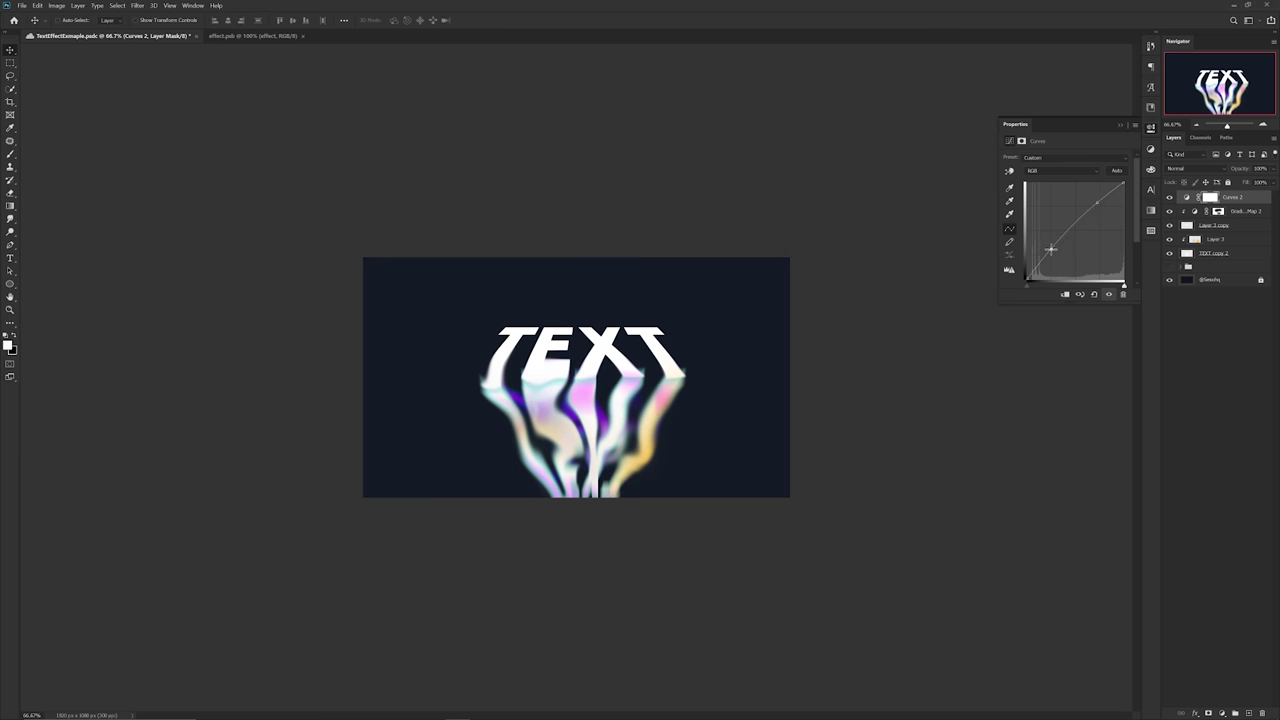
pyautogui.moveTo(1051, 249); pyautogui.dragTo(1051, 257)
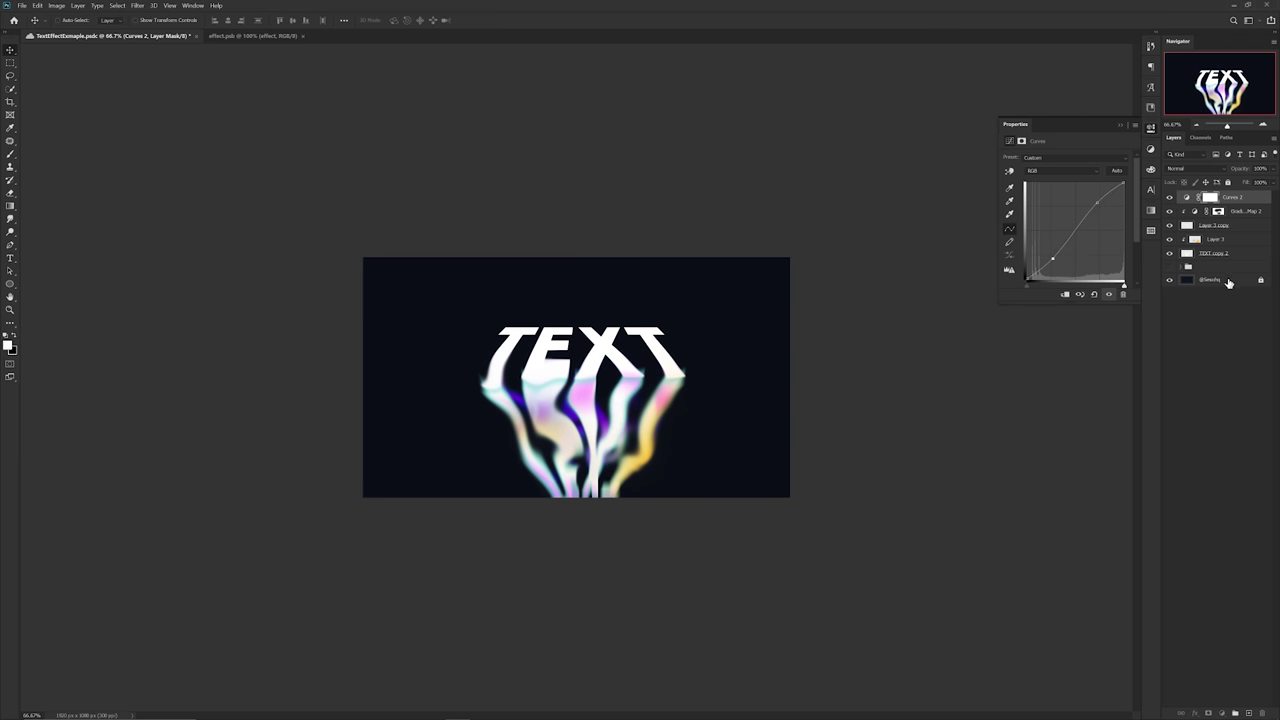
# Shift the blue glow on Layer 4, above the background, towards a muted teal-blue with a Hue/Saturation adjustment
pyautogui.click(1229, 283)
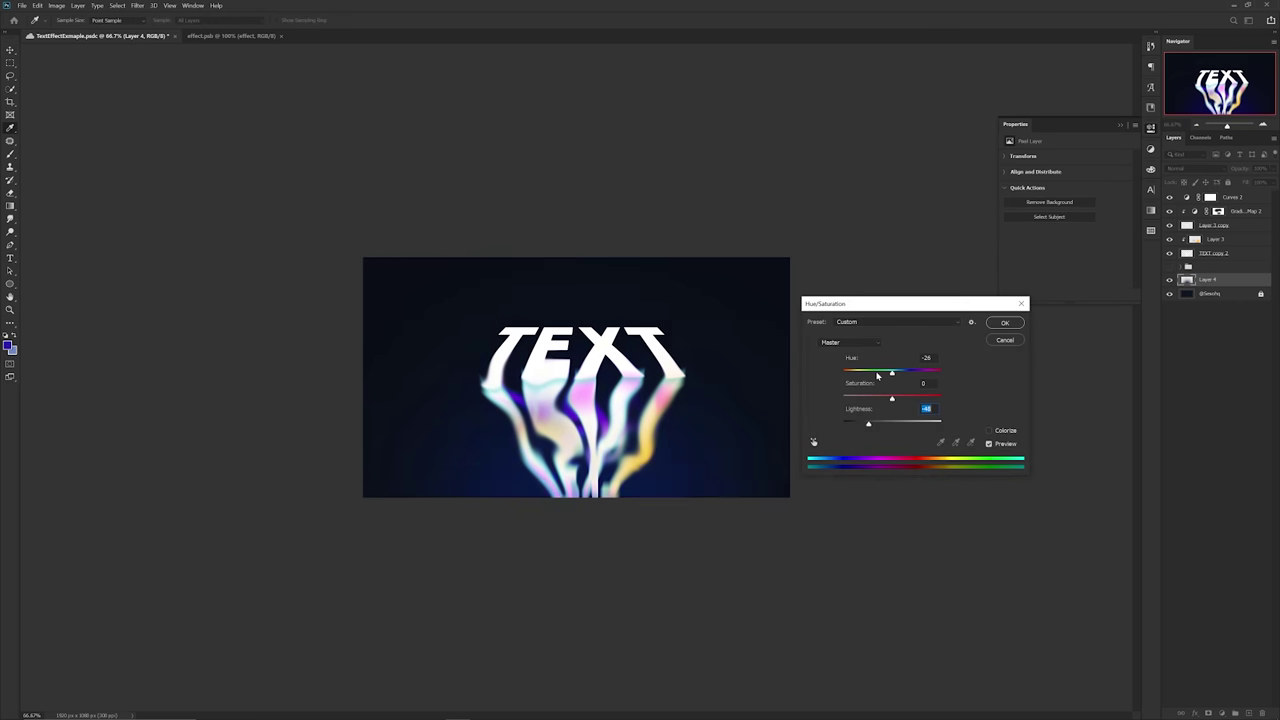
pyautogui.moveTo(877, 375); pyautogui.dragTo(878, 376)
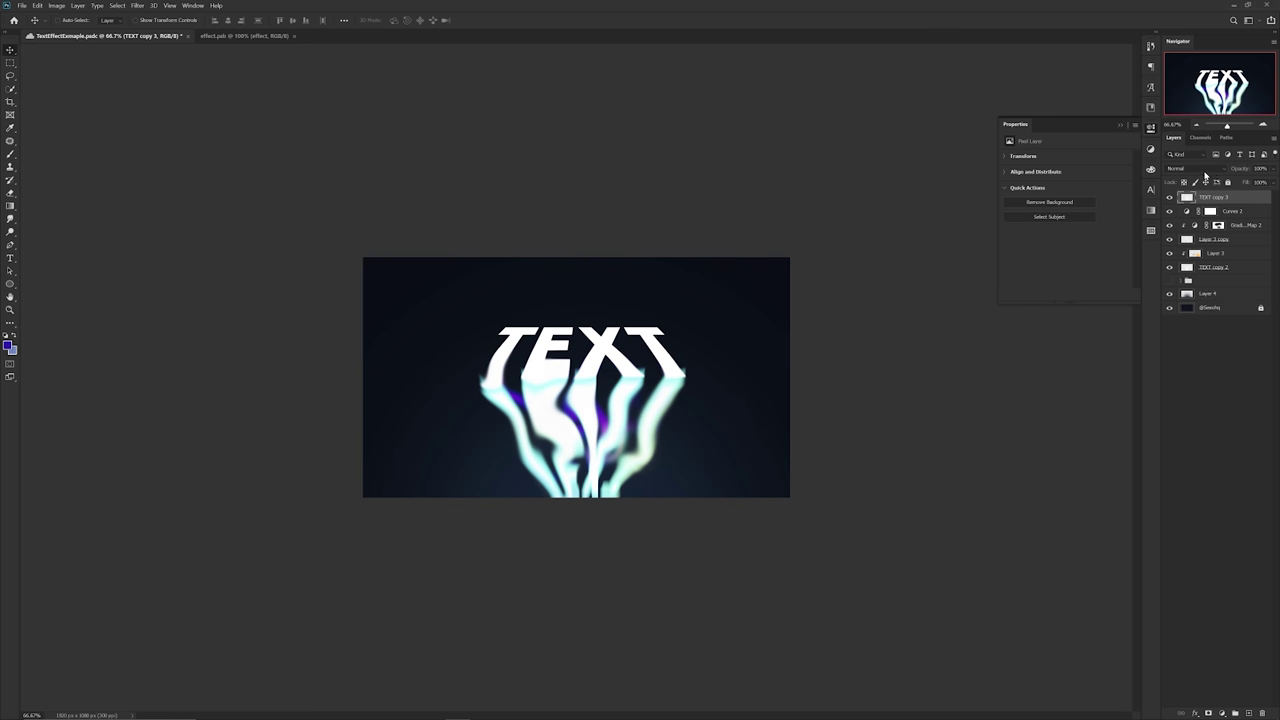
# Set the blend mode of the TEXT copy 3 layer to Dissolve
pyautogui.click(1195, 168)
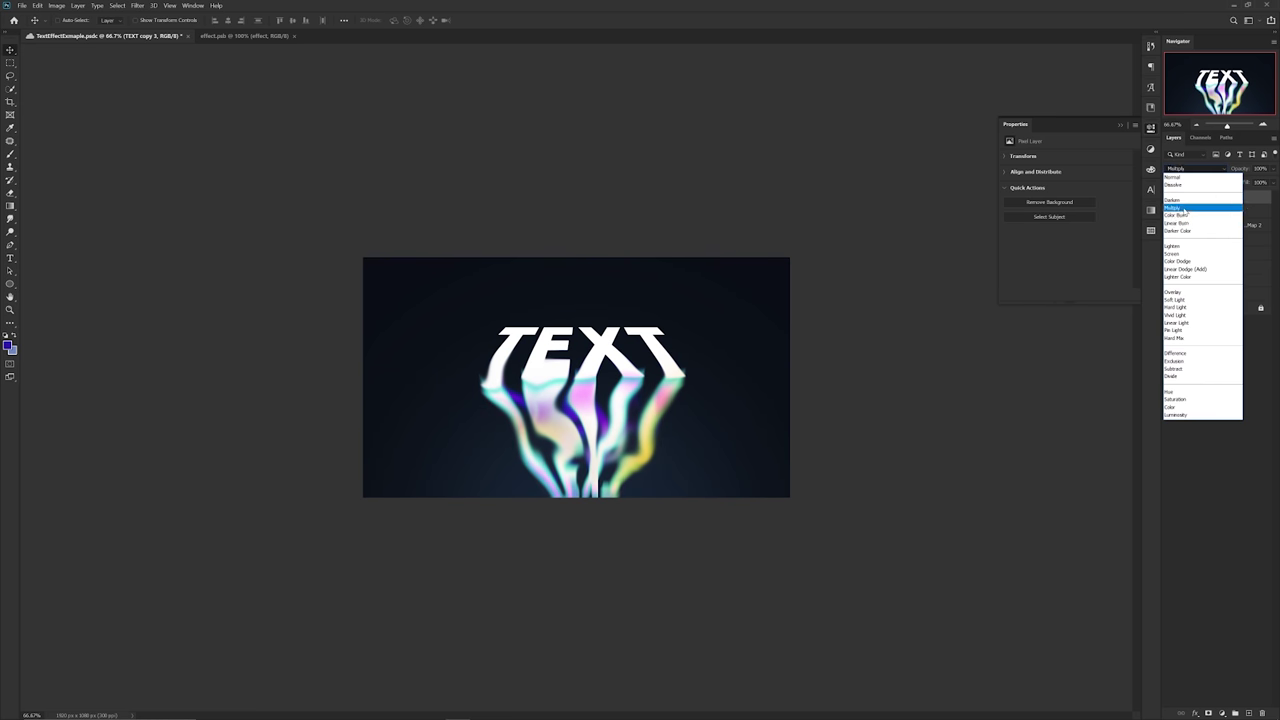
pyautogui.click(1175, 187)
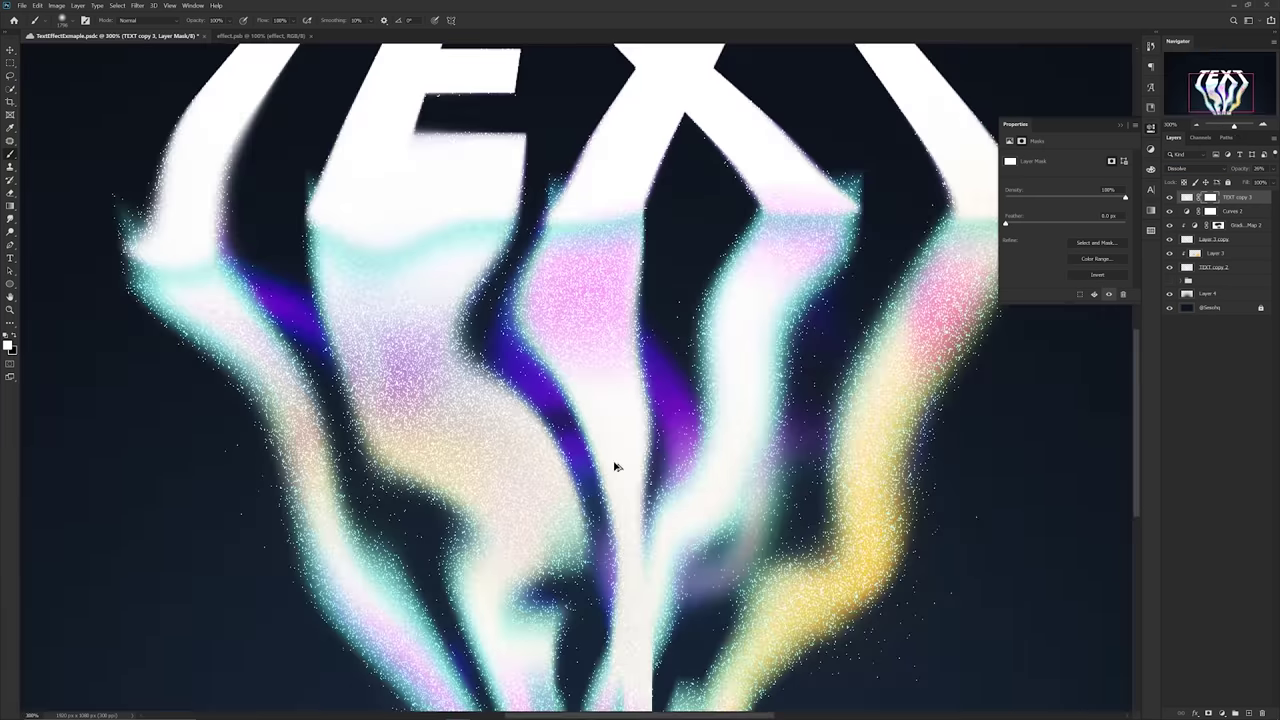
# Paint black with a smaller soft brush on the TEXT copy 3 mask to erase grain around the melted lower part of the E
pyautogui.scroll(2, 393, 439)
pyautogui.keyDown('alt'); pyautogui.rightClick(484, 440); pyautogui.keyUp('alt')
pyautogui.press('x')
pyautogui.moveTo(462, 397); pyautogui.dragTo(311, 444)
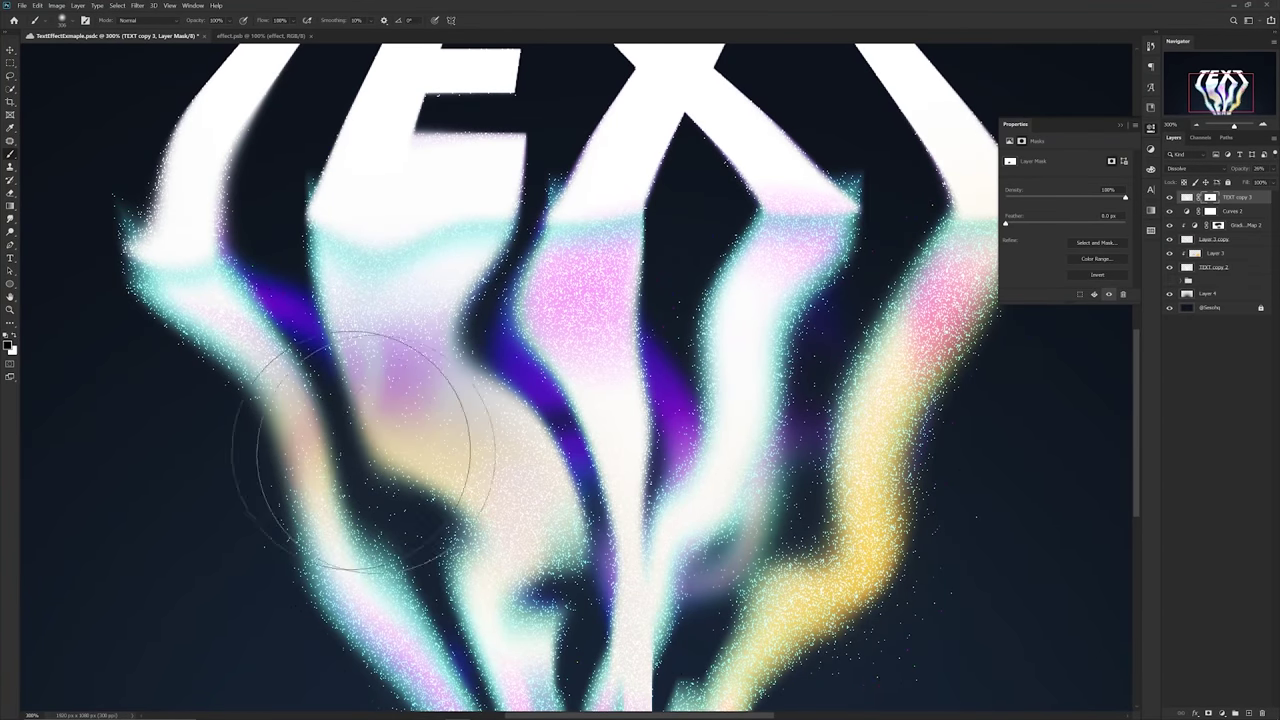